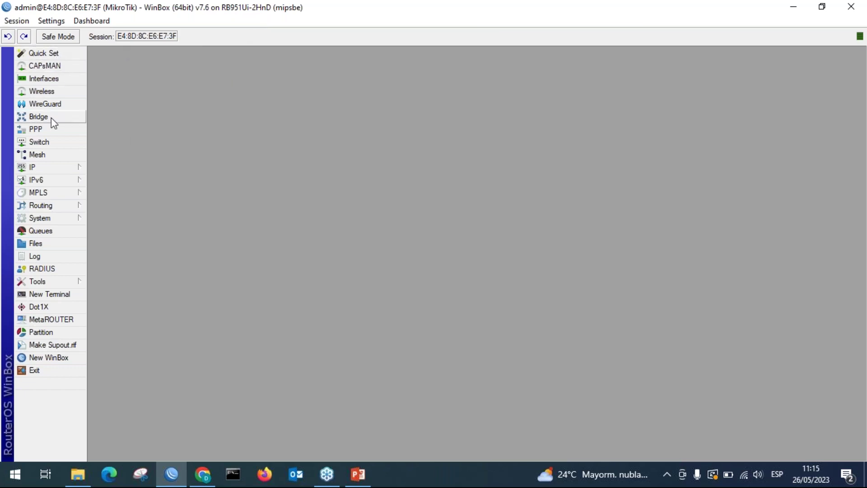
- Open IP > DHCP Server and launch DHCP Setup with ether1 as the server interface
left_click(40, 170)
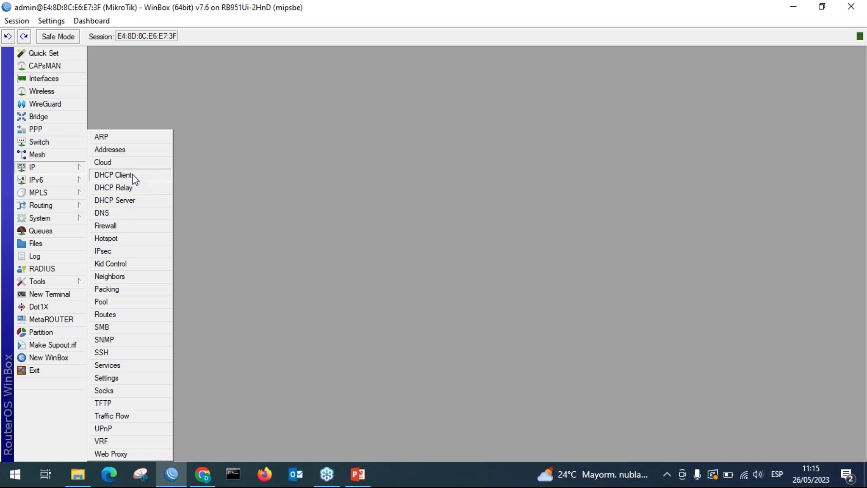
left_click(134, 201)
left_click_drag(356, 143, 263, 68)
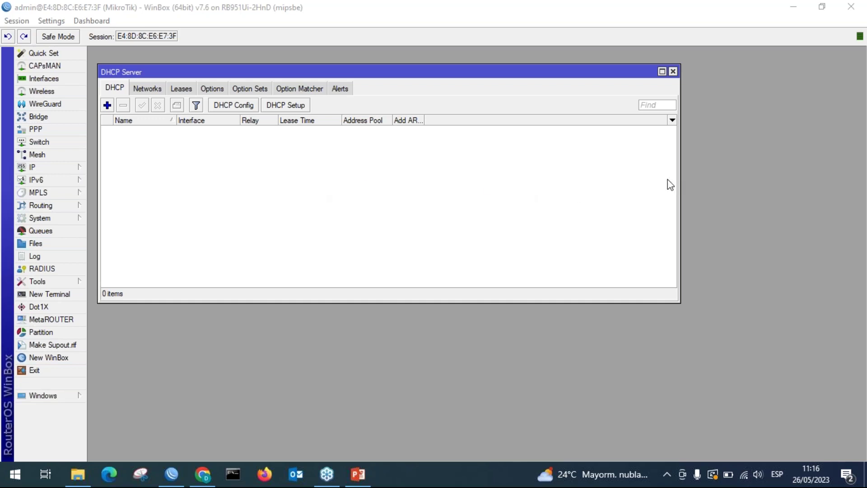
left_click(286, 107)
left_click_drag(421, 222, 199, 143)
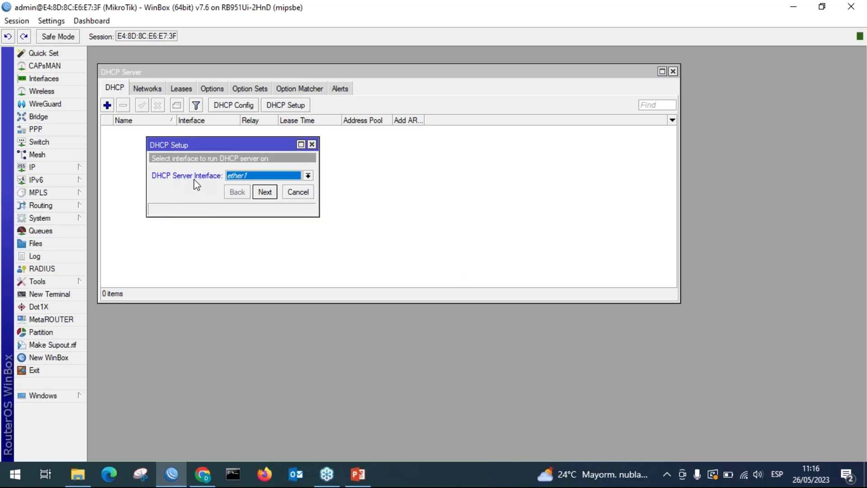
left_click(256, 177)
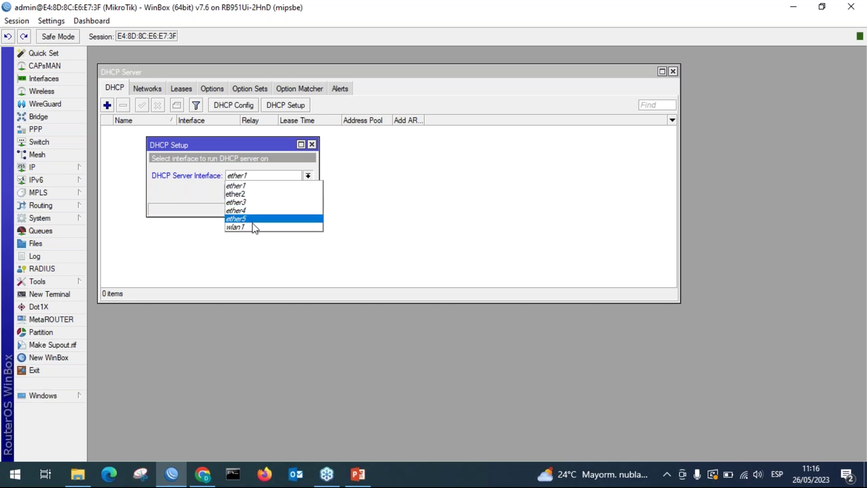
left_click(274, 186)
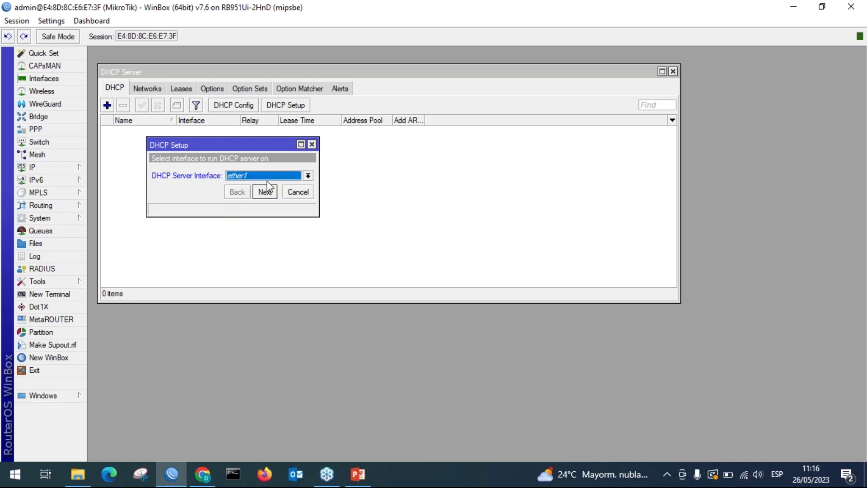
- Disable and remove the addresses 192.168.30.1, 192.168.1.31 and 192.168.1.30 from the Address List
left_click(43, 168)
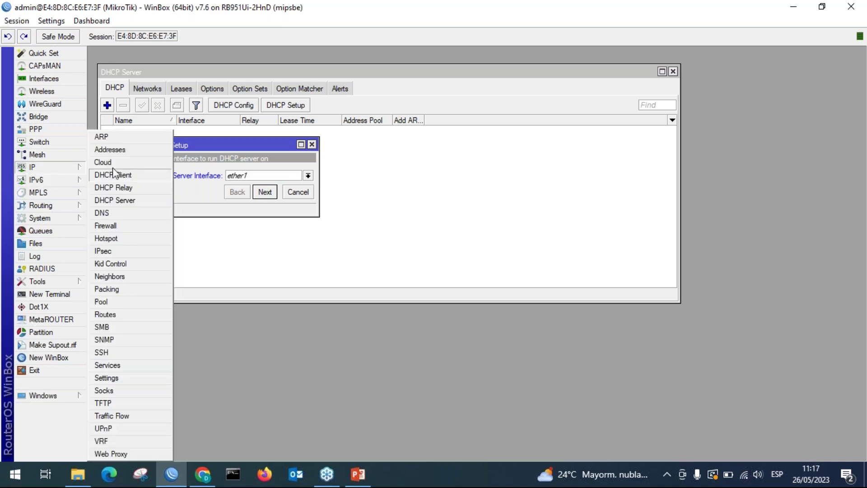
left_click(95, 149)
left_click_drag(425, 152, 407, 153)
left_click(412, 212)
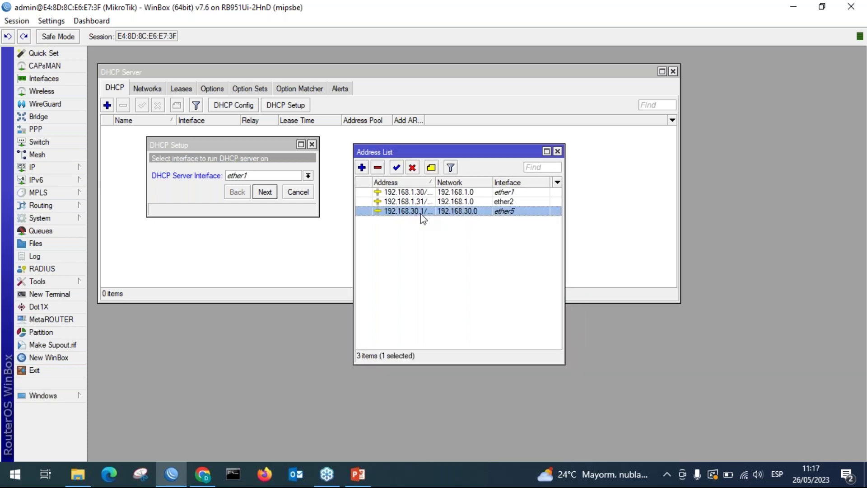
left_click(417, 169)
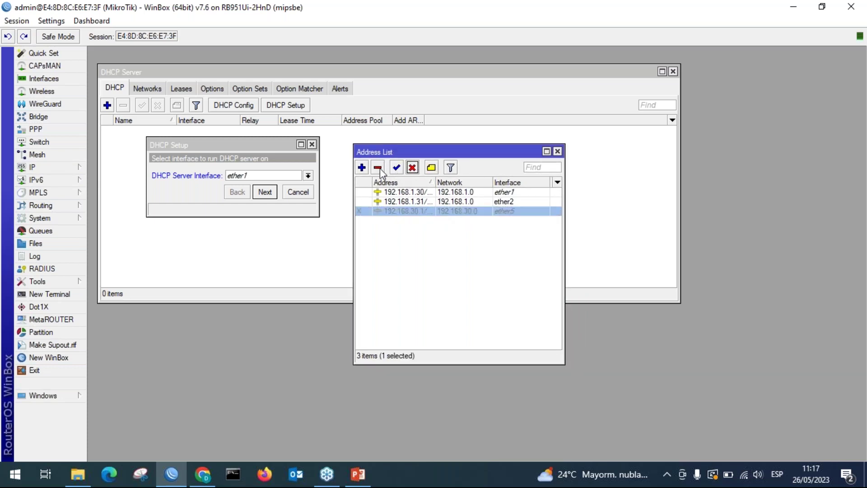
left_click(380, 168)
left_click(403, 203)
left_click(410, 171)
left_click(378, 168)
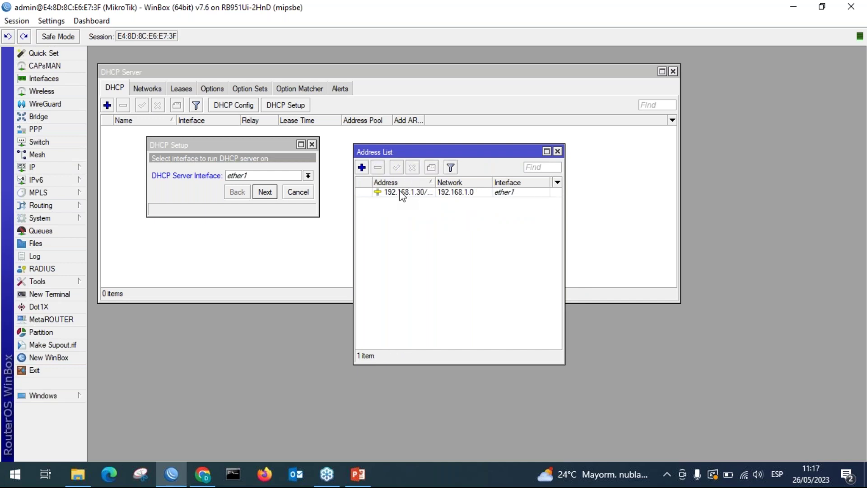
left_click(402, 192)
left_click(413, 168)
left_click(378, 168)
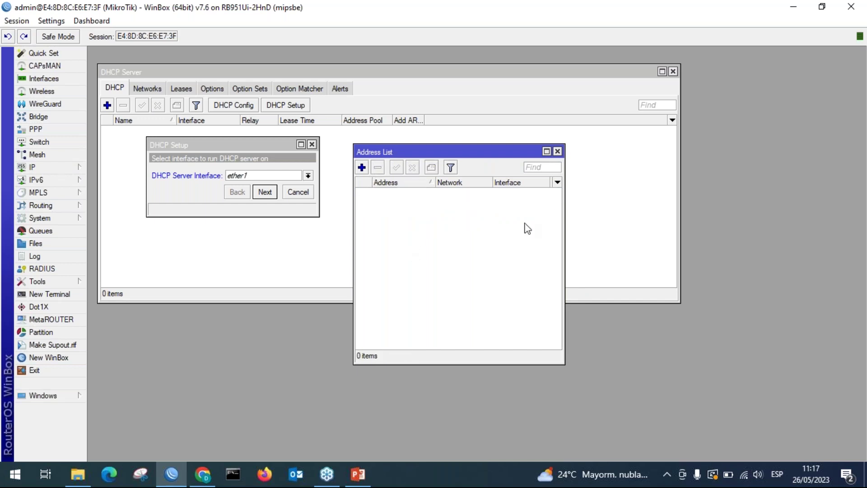
- Add the address 10.10.10.1/24 on ether1 and apply it
left_click(361, 167)
left_click_drag(434, 185, 407, 198)
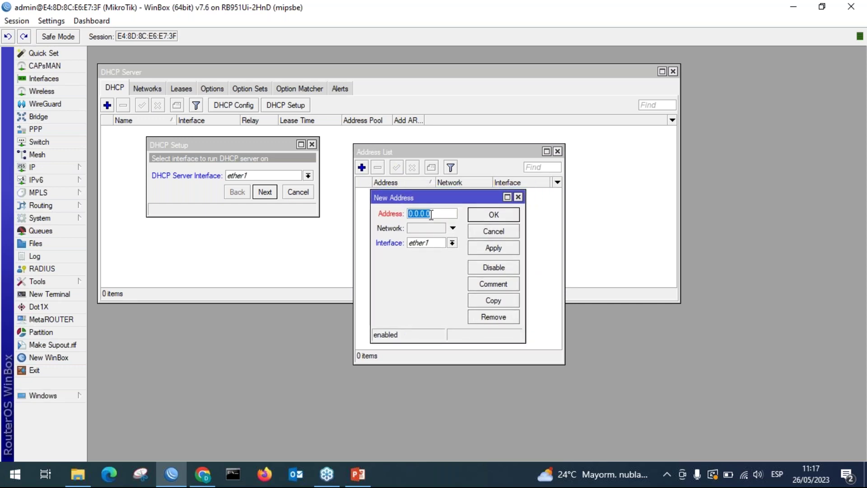
type("10.1")
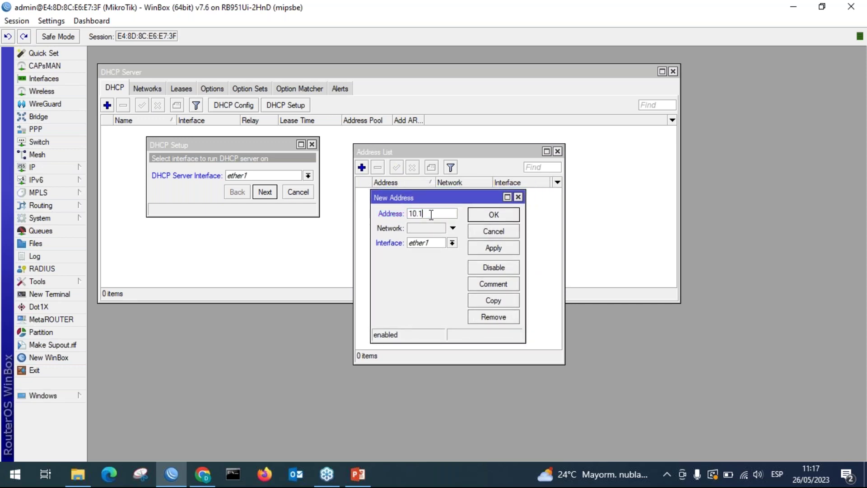
type("0.10.10")
key("BackSpace")
key("BackSpace")
type("1/24")
left_click(452, 243)
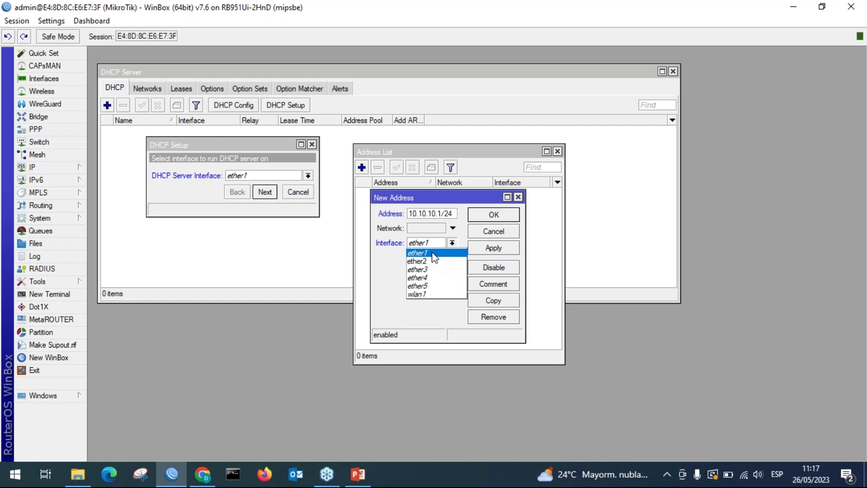
left_click(433, 253)
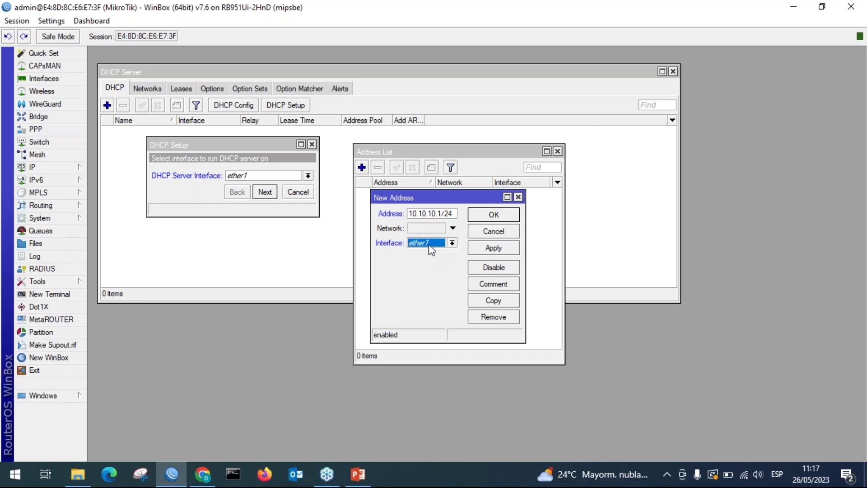
left_click(511, 248)
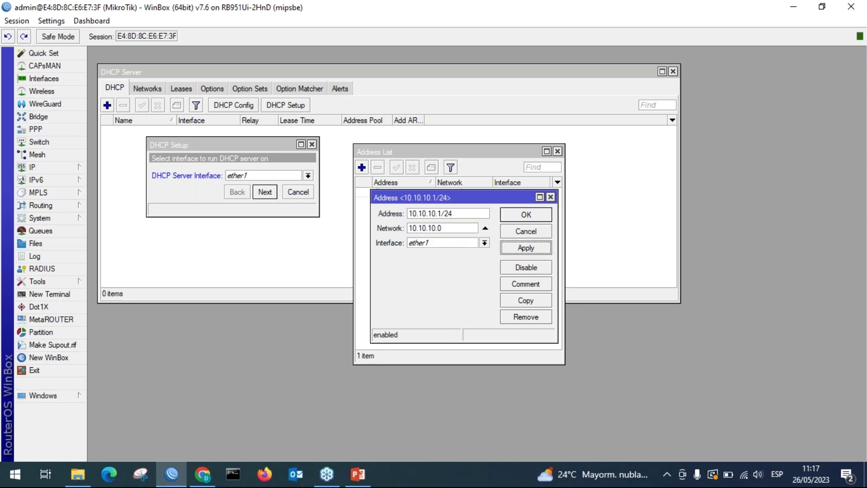
- Give the new address the comment 'DHCP SERVER' and save it
left_click(536, 286)
type("D")
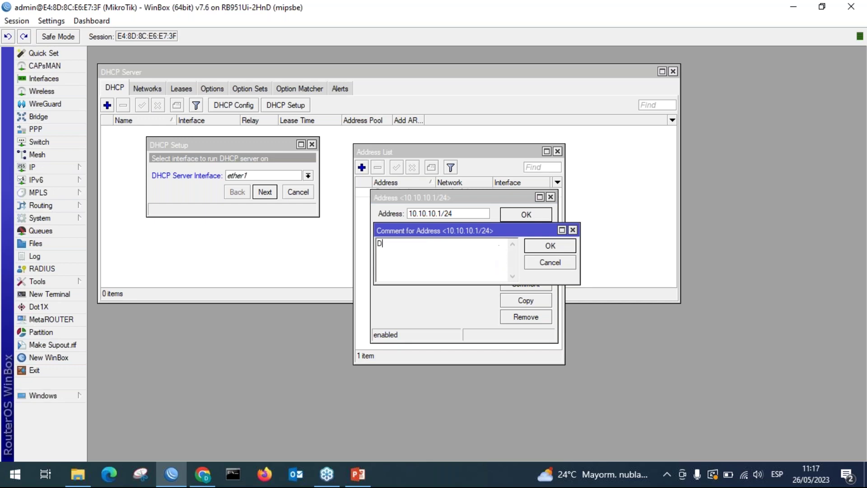
type("HCP SERVER")
left_click(568, 249)
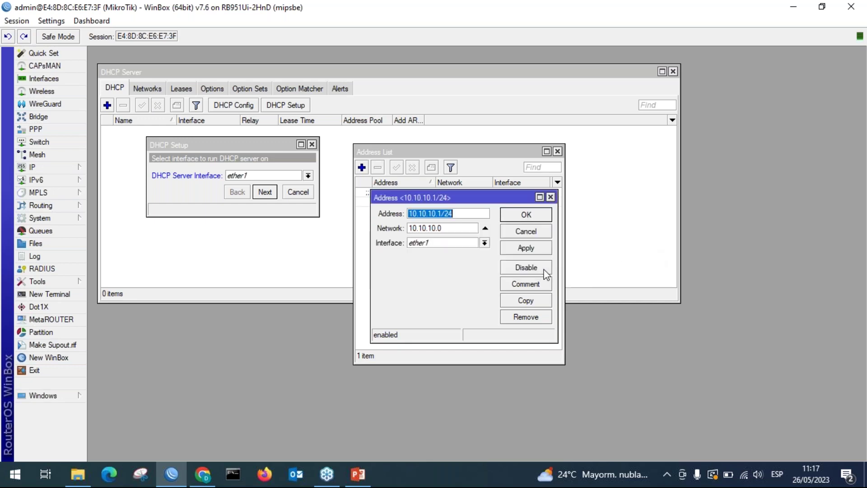
left_click(527, 216)
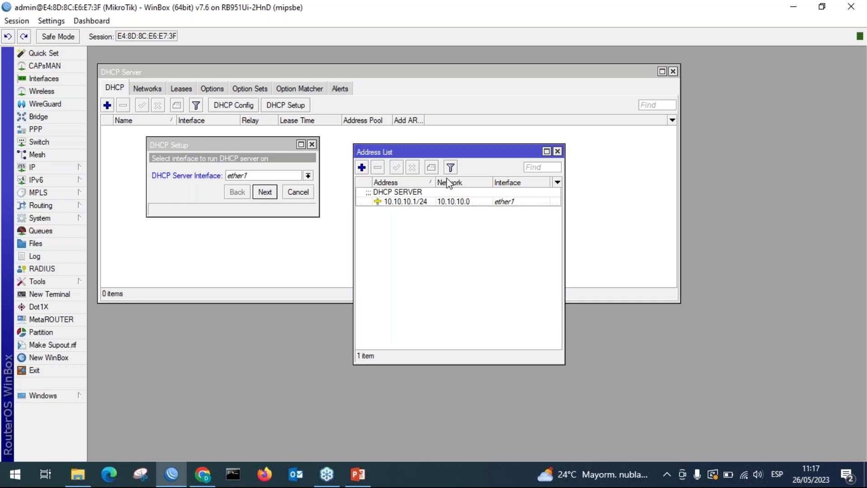
left_click(216, 153)
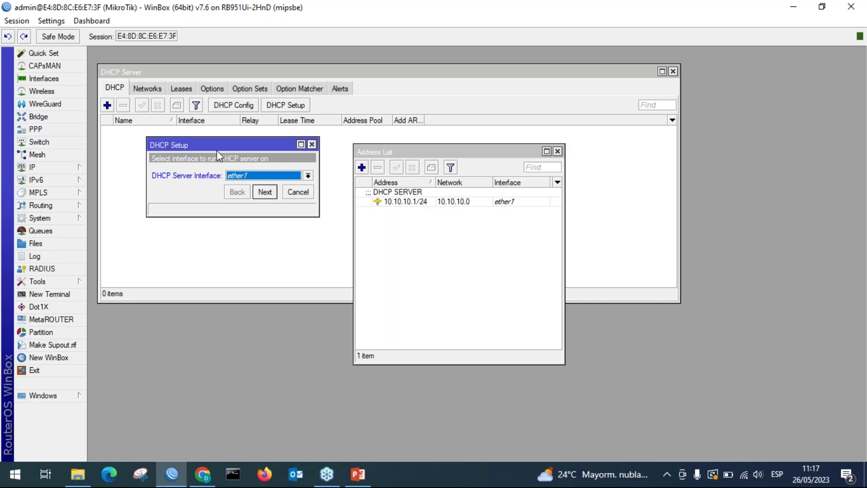
- Restart DHCP Setup on ether1, accepting address space 10.10.10.0/24 and gateway 10.10.10.1
left_click_drag(221, 147, 209, 146)
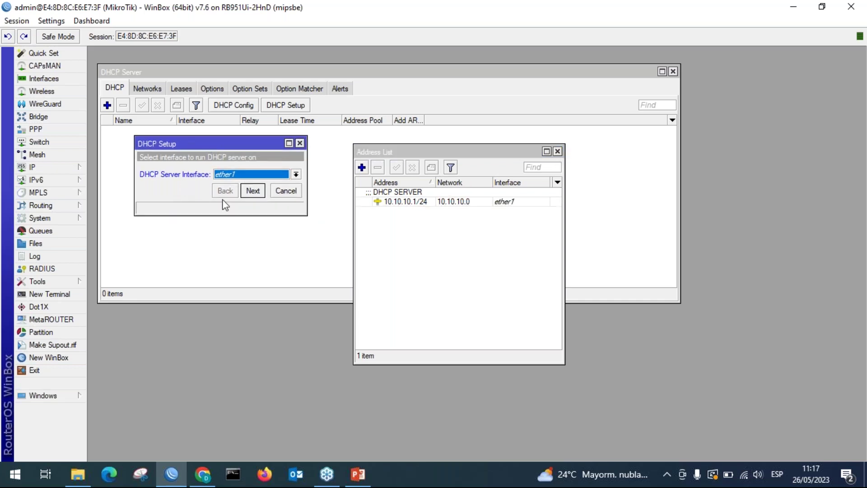
left_click(300, 143)
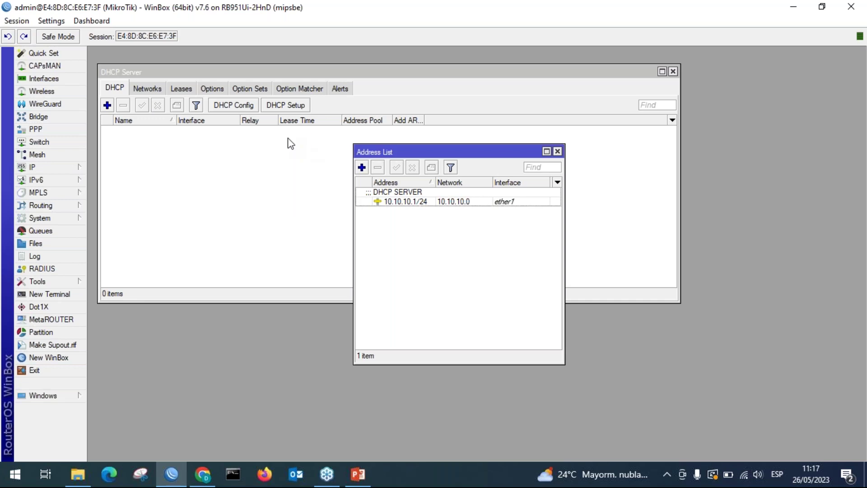
left_click(283, 107)
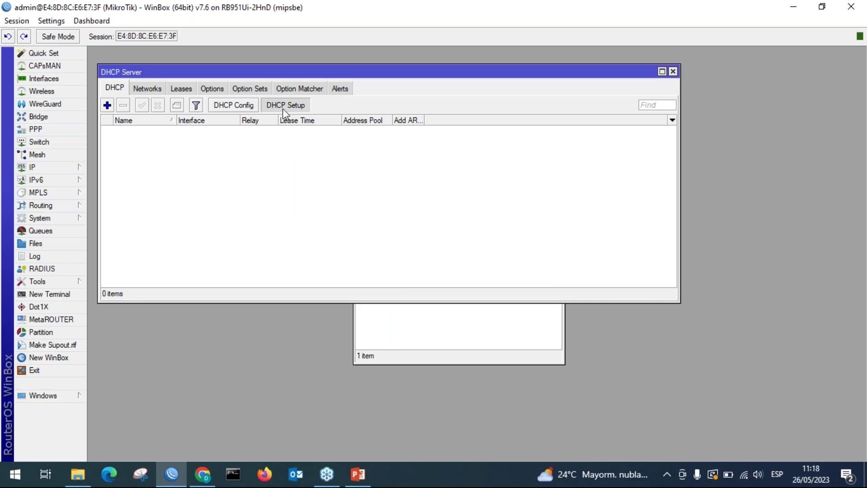
left_click(397, 336)
left_click_drag(190, 146, 227, 151)
left_click(304, 180)
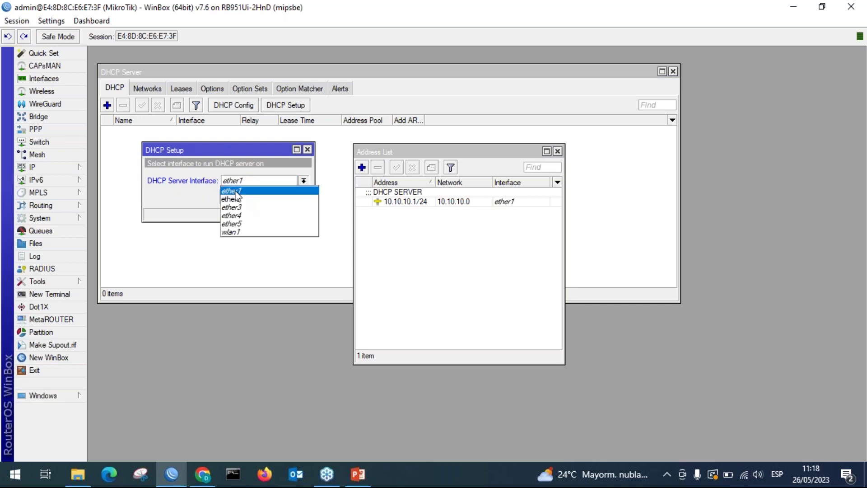
left_click(236, 192)
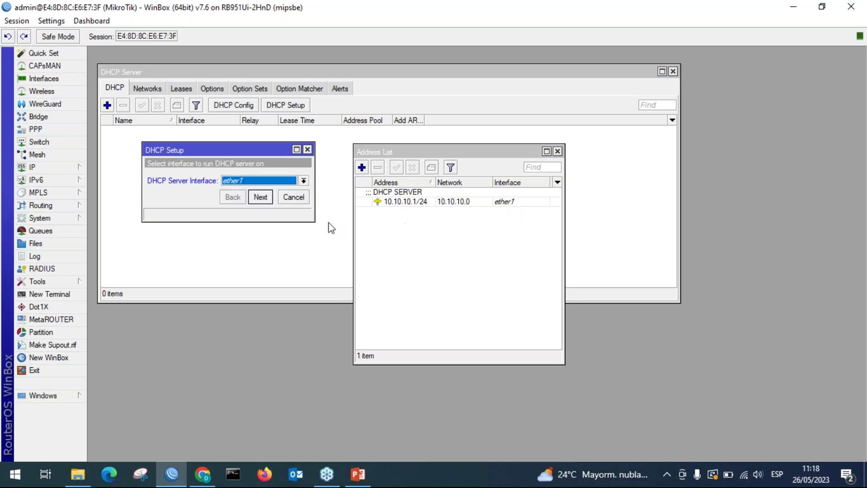
left_click(259, 197)
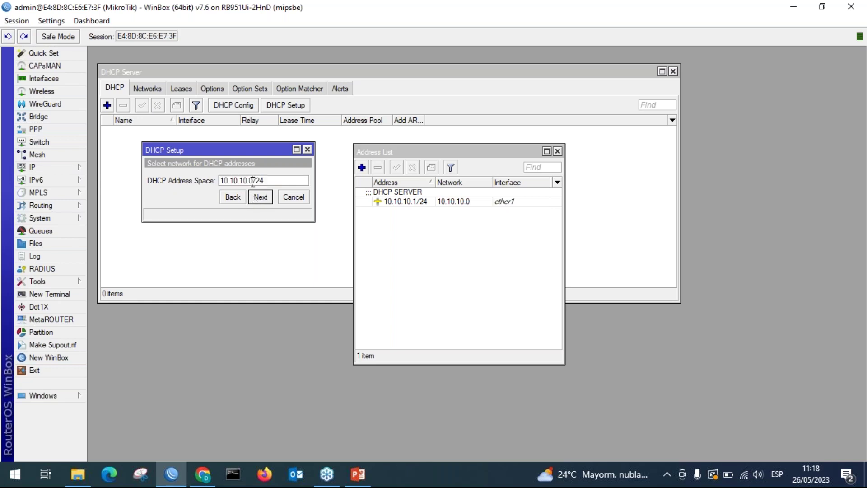
left_click(260, 197)
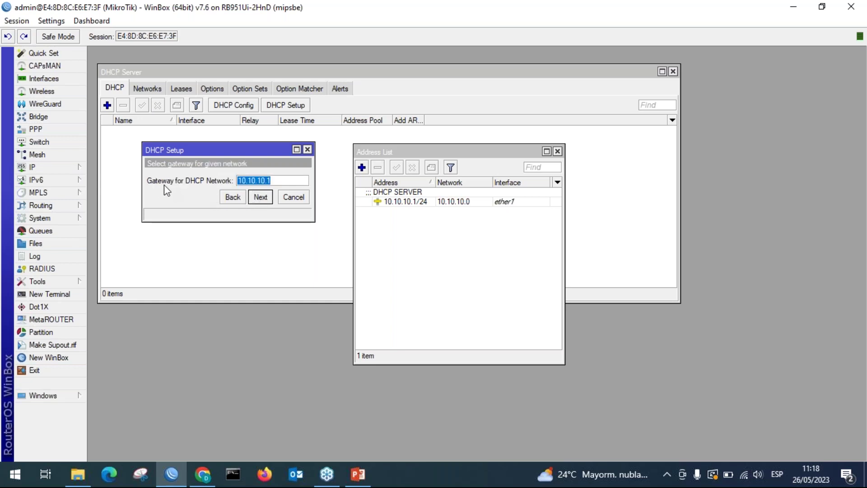
left_click(272, 181)
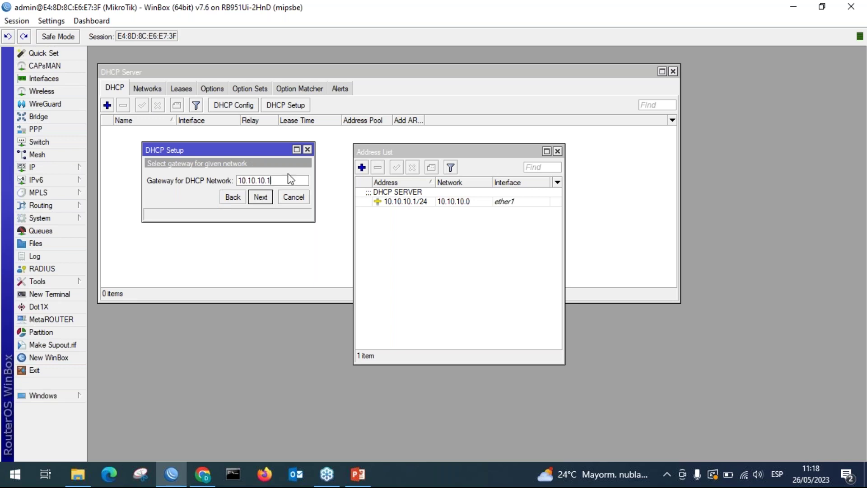
left_click(260, 197)
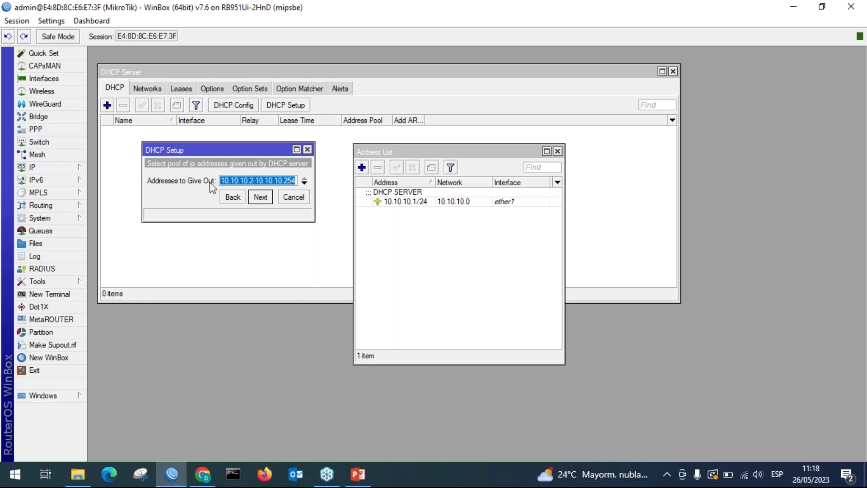
- Keep the address pool 10.10.10.2-10.10.10.254 and continue to the DNS servers step
left_click(249, 181)
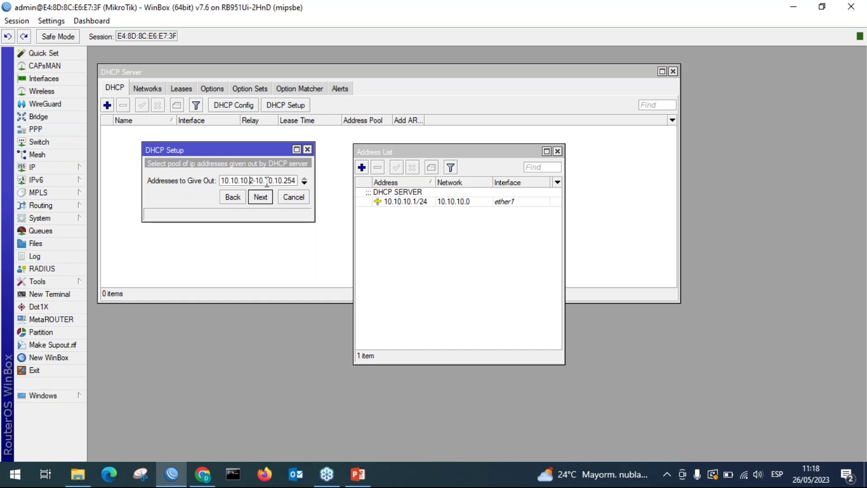
left_click(415, 206)
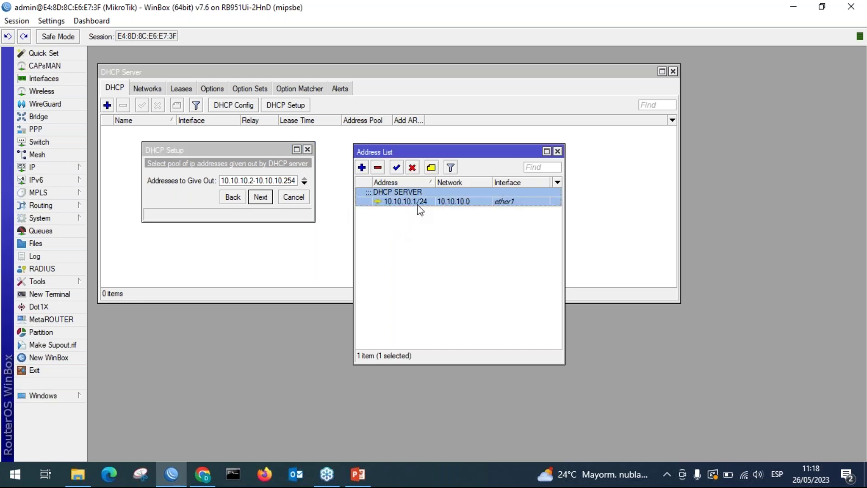
left_click(254, 181)
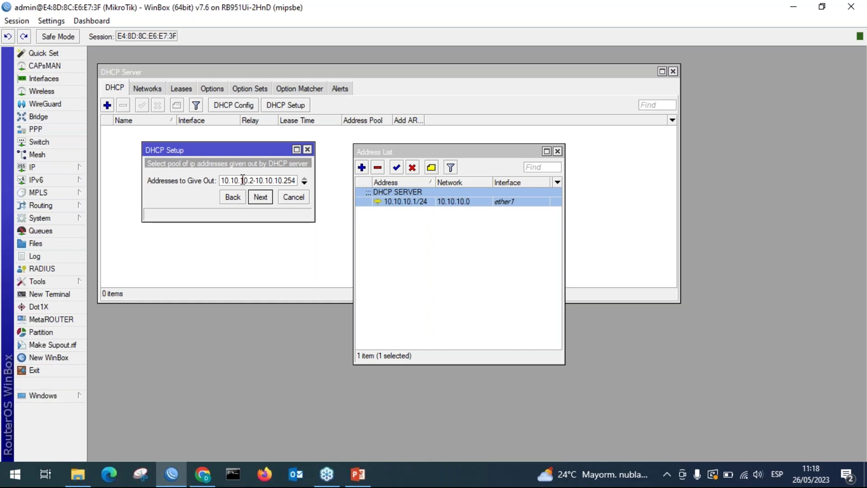
left_click_drag(298, 180, 284, 180)
type("12")
key("BackSpace")
type("02")
key("BackSpace")
key("BackSpace")
key("BackSpace")
type("254")
left_click(267, 200)
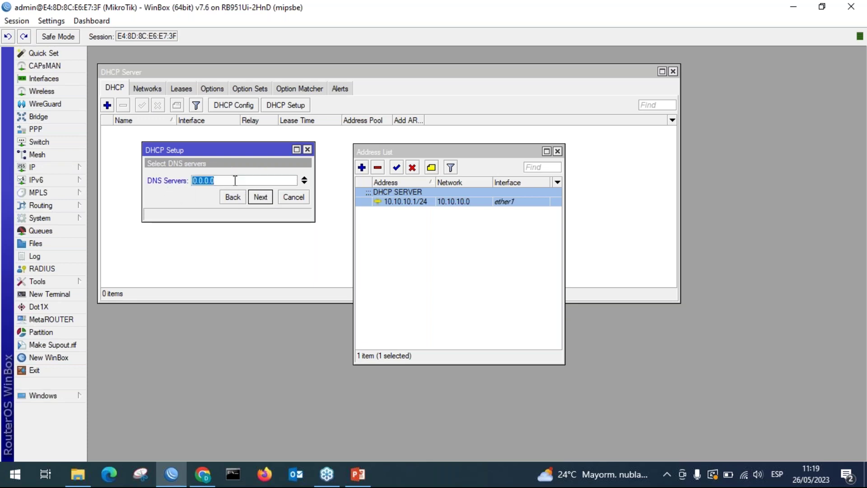
- Set the DHCP DNS servers to 8.8.8.8 and 8.8.4.4
type("8.8.8.8")
left_click(304, 183)
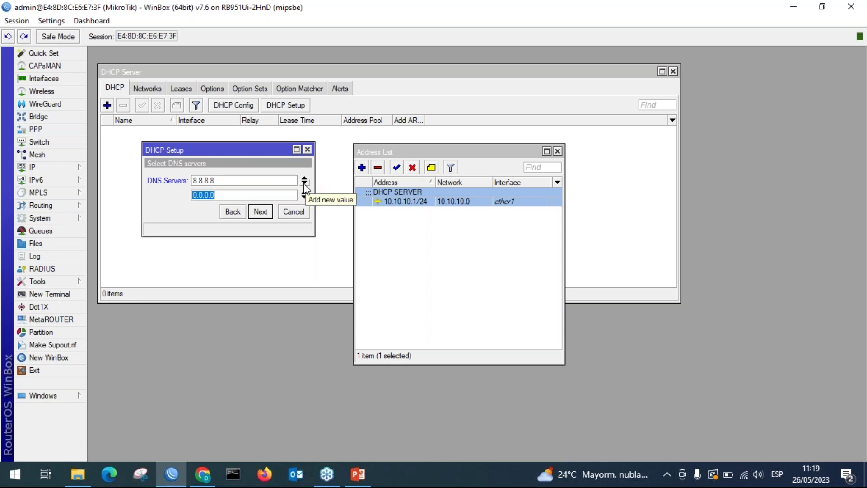
type("8.8.4.4")
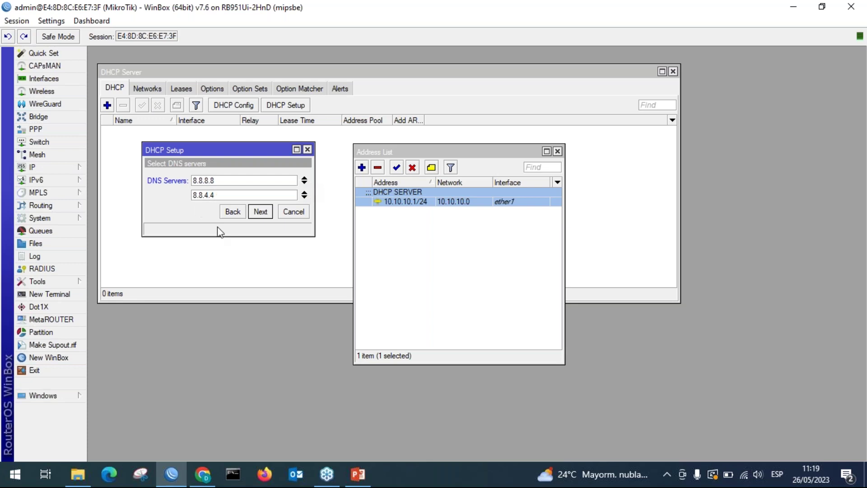
left_click(263, 214)
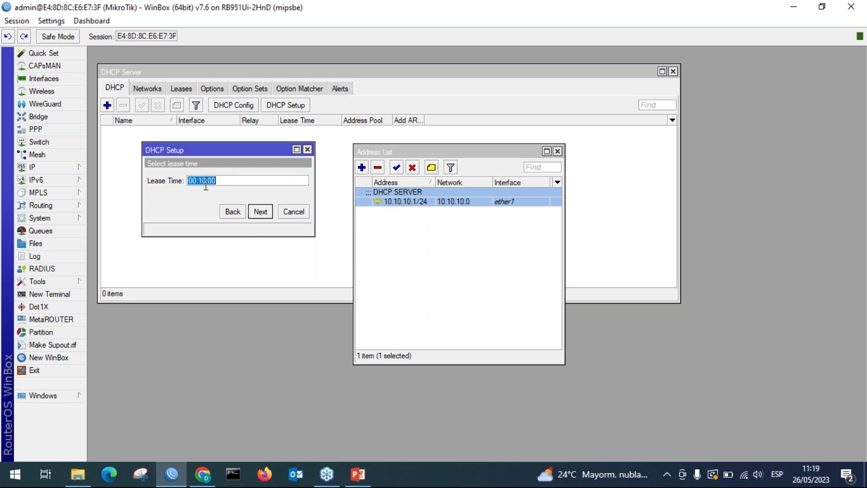
- Set the lease time to 00:15:00 and finish the DHCP setup
left_click(222, 181)
key("Left")
key("Left")
key("Left")
key("BackSpace")
key("BackSpace")
type("5")
key("BackSpace")
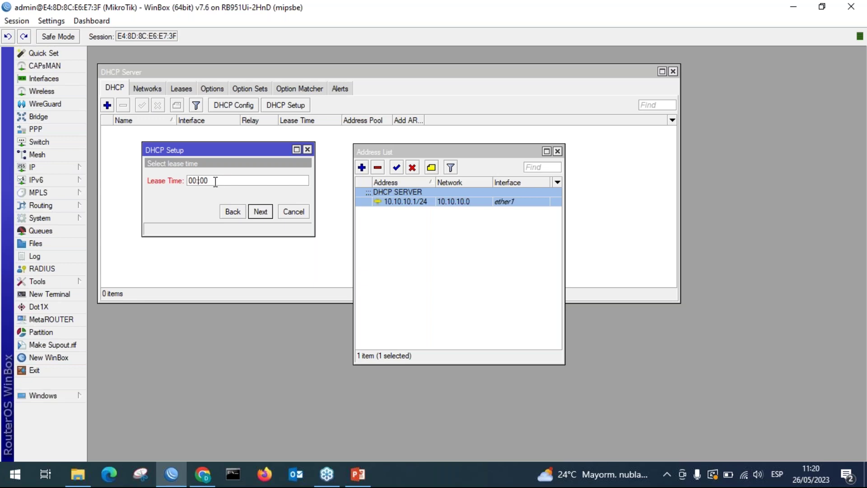
type("02")
key("BackSpace")
key("BackSpace")
type("10")
key("BackSpace")
key("BackSpace")
type("15")
left_click(259, 211)
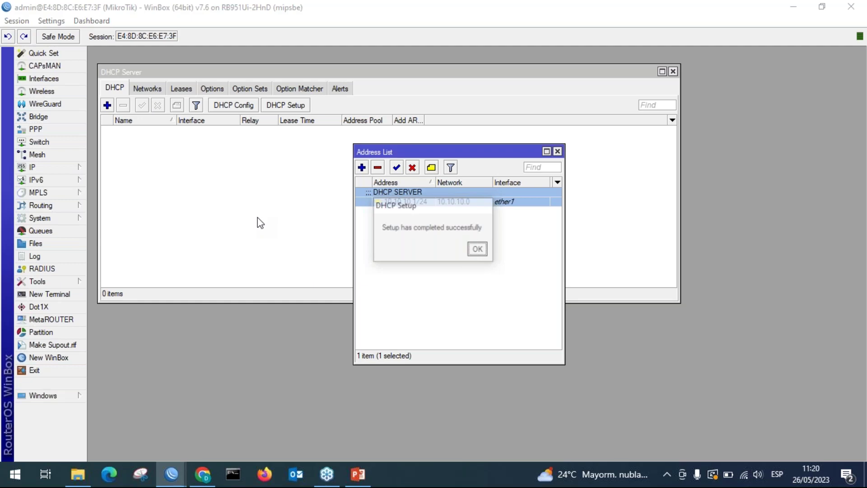
- Dismiss the success message and arrange the windows to show dhcp1 on ether1 with dhcp_pool0
left_click(478, 248)
left_click_drag(394, 152, 200, 164)
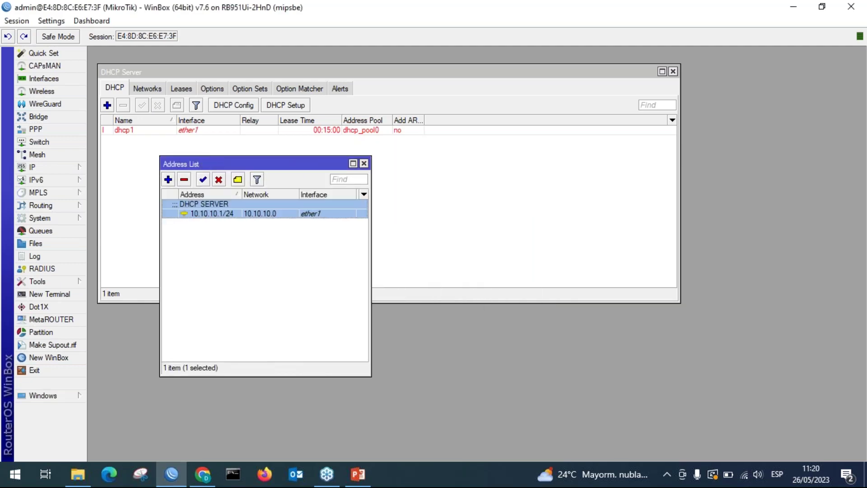
left_click(205, 131)
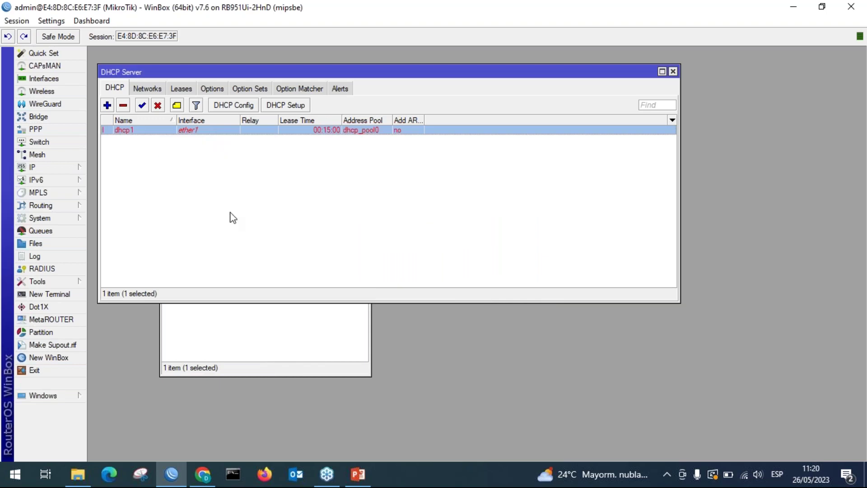
left_click(273, 318)
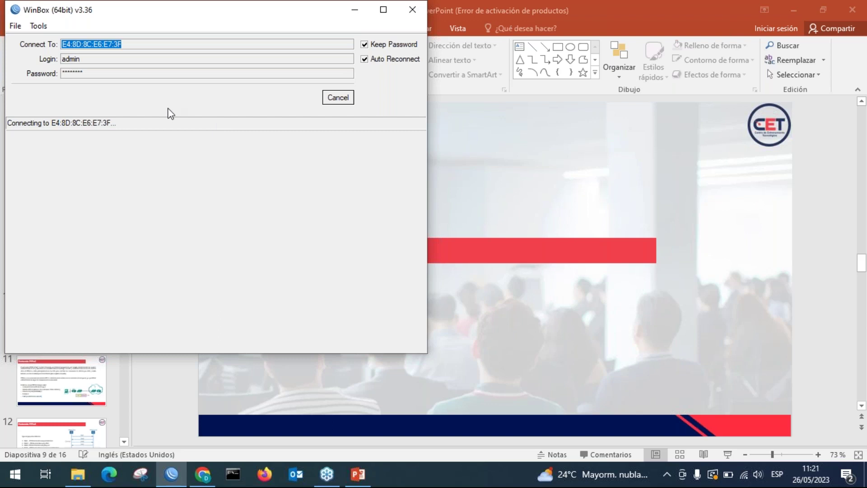
- Refresh the Neighbors list and connect to the router at 10.10.10.1
left_click(338, 97)
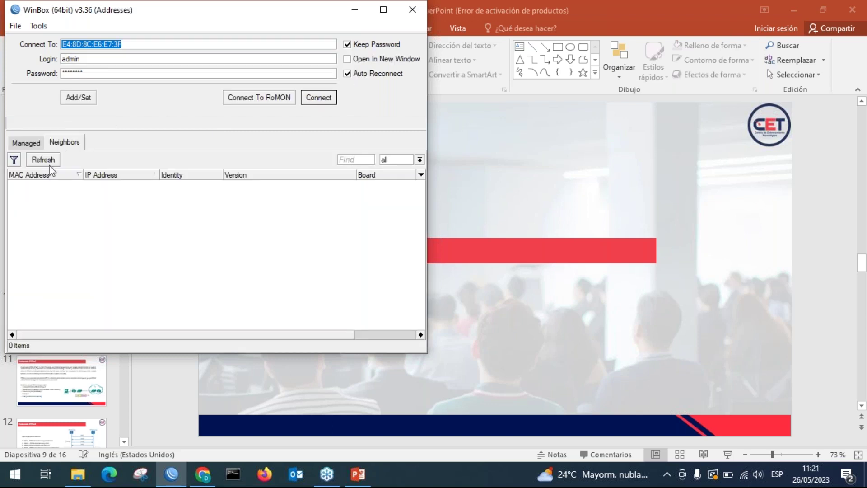
left_click(62, 185)
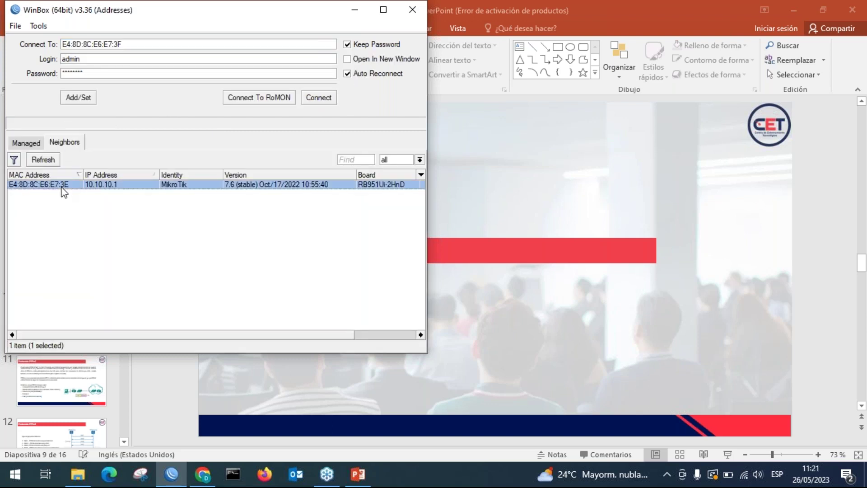
left_click(311, 101)
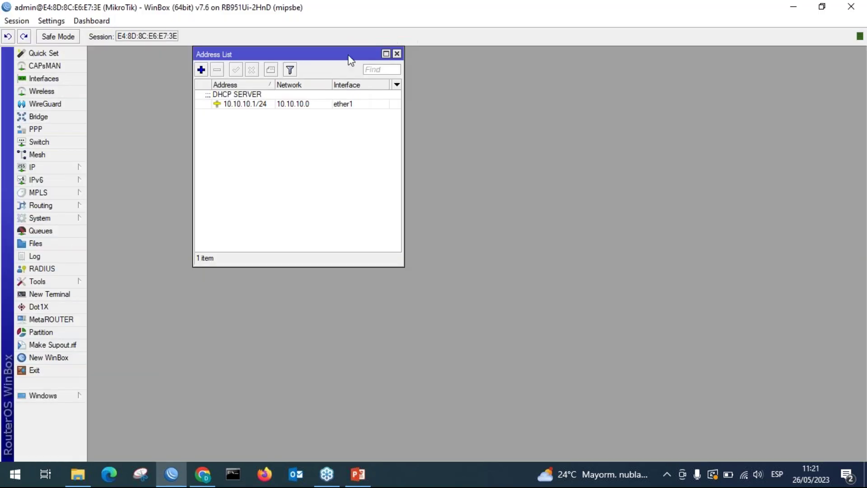
left_click_drag(287, 58, 254, 121)
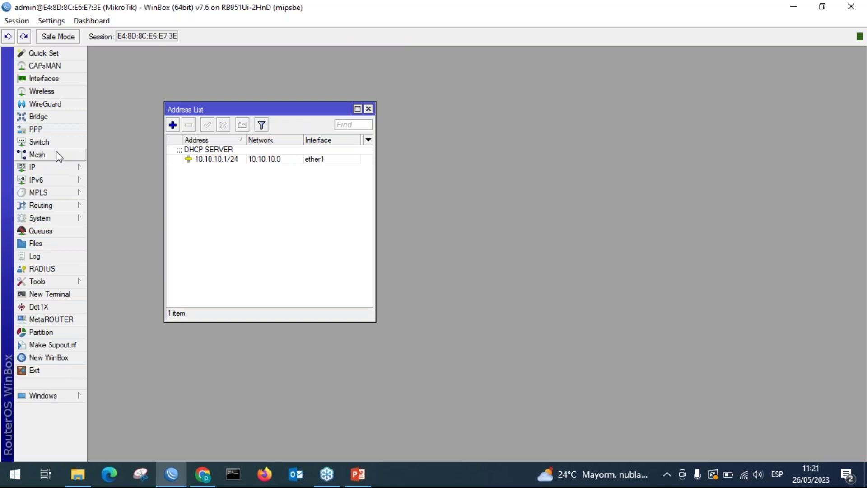
- Show the DHCP Server list beside the Address List to verify dhcp1 on ether1
left_click(56, 167)
left_click(115, 200)
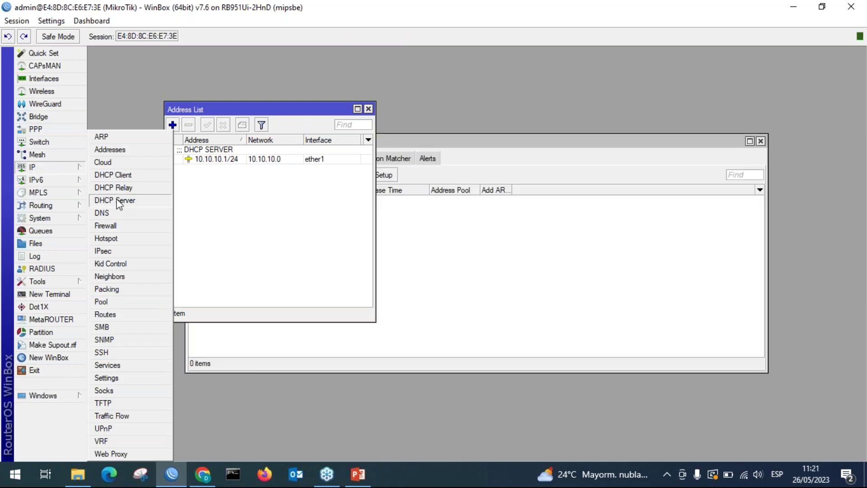
left_click_drag(289, 141, 262, 145)
left_click_drag(267, 111, 360, 235)
left_click_drag(324, 146, 259, 60)
left_click(343, 316)
left_click_drag(343, 232, 246, 181)
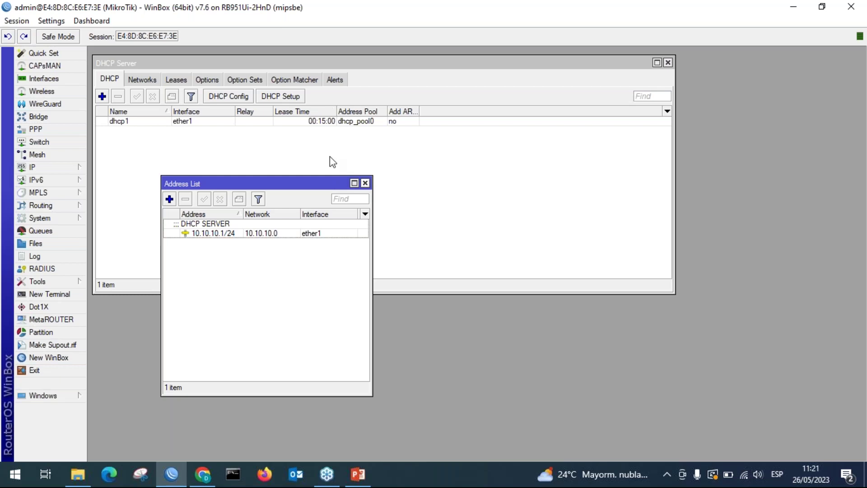
left_click(22, 481)
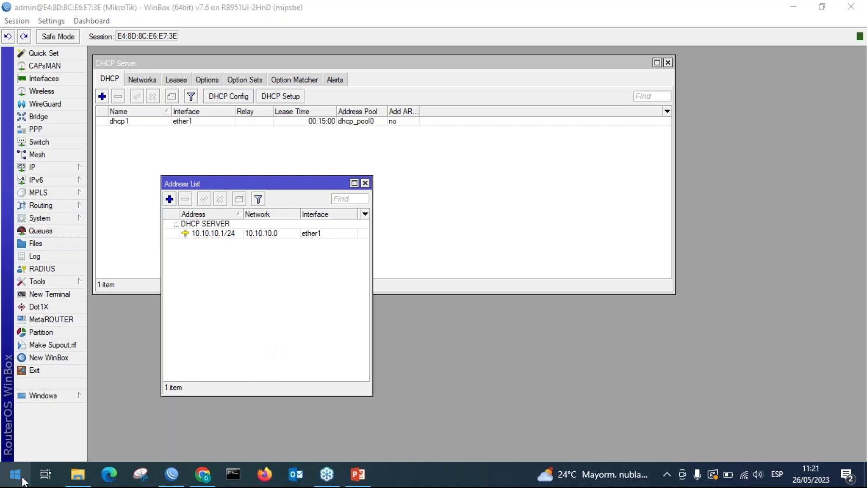
- Launch Paint and draw the router outline box with a small port square inside
type("PAIN")
key("Return")
left_click(324, 47)
left_click_drag(91, 138, 206, 175)
left_click(324, 40)
left_click_drag(102, 148, 146, 144)
left_click(128, 170)
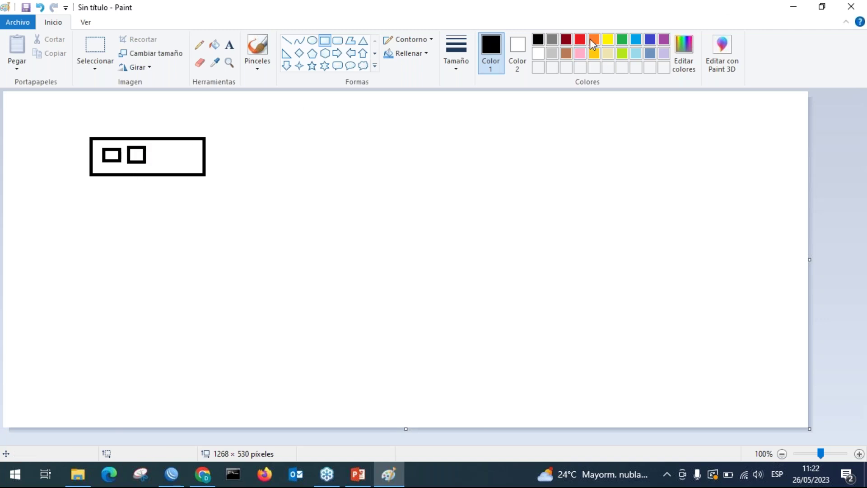
- Add the label 'DHCP SERVER ETHER 1' above the router box
left_click(230, 44)
left_click(88, 119)
type("DHCP SERVER")
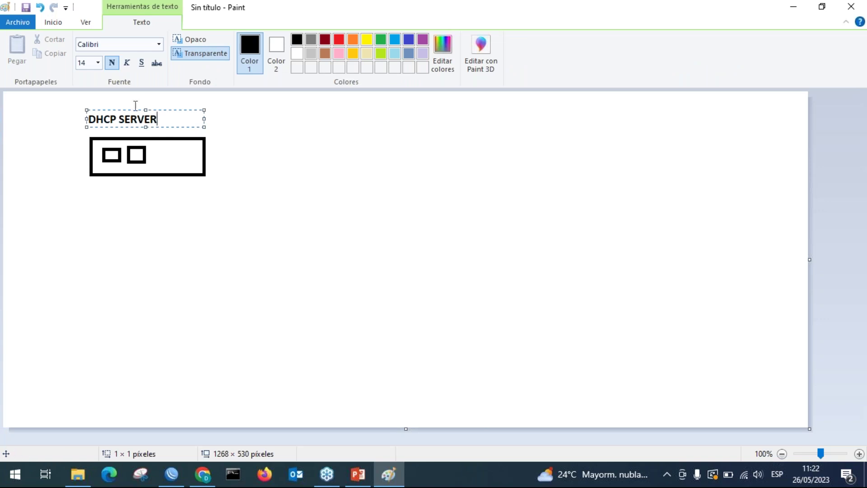
type(" ETHER 1")
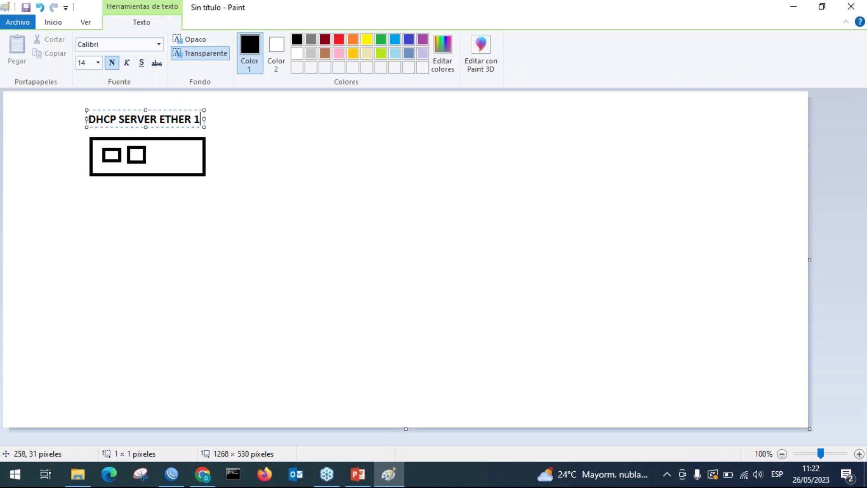
left_click_drag(174, 110, 106, 105)
left_click(116, 155)
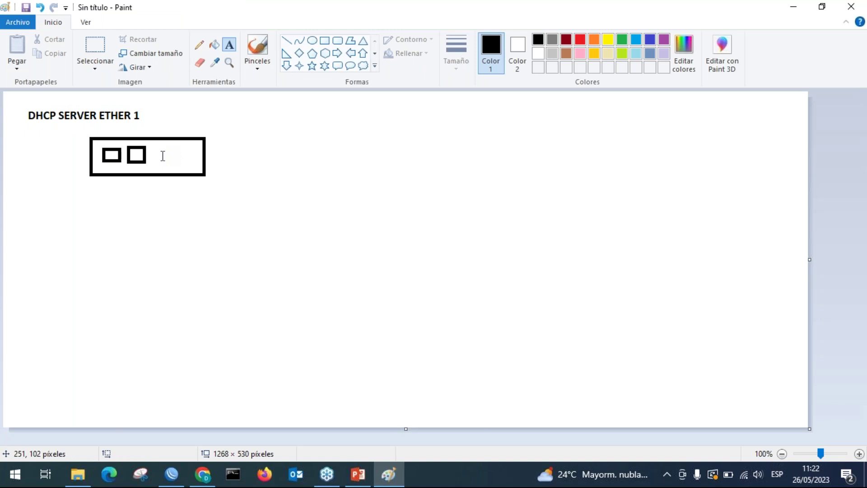
- Draw a red cable line down from the port to a wide red switch rectangle
left_click(286, 41)
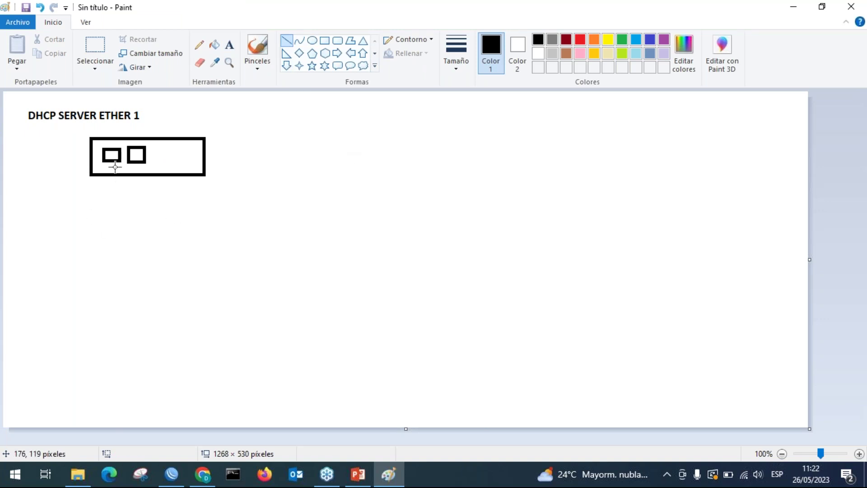
left_click(581, 39)
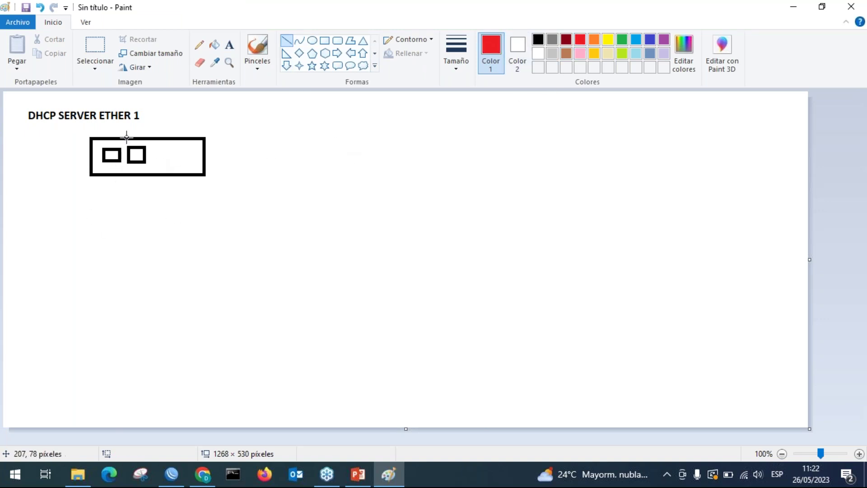
left_click(109, 173)
left_click_drag(110, 173, 108, 245)
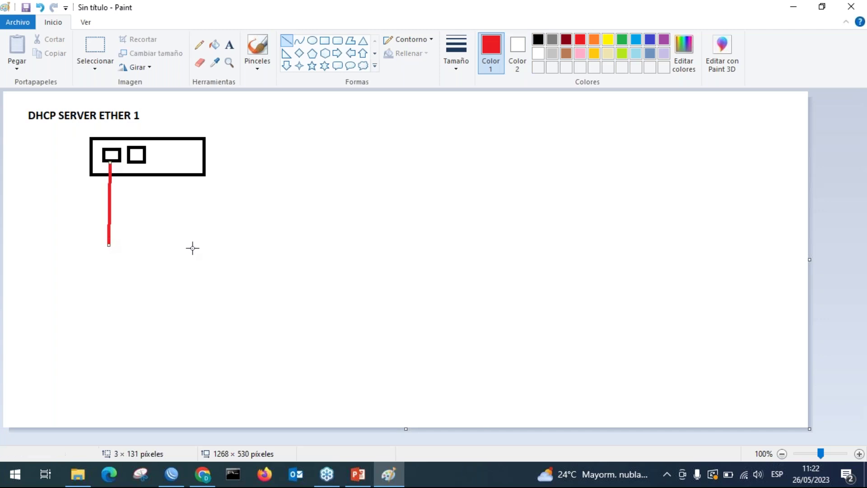
left_click(324, 41)
mouse_move(93, 244)
left_mouse_down()
mouse_move(123, 267)
mouse_move(123, 281)
left_mouse_up()
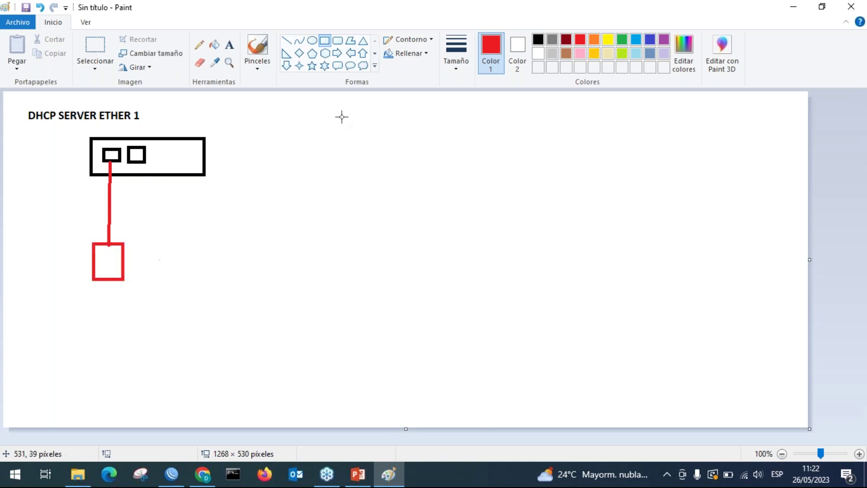
key("ctrl+z")
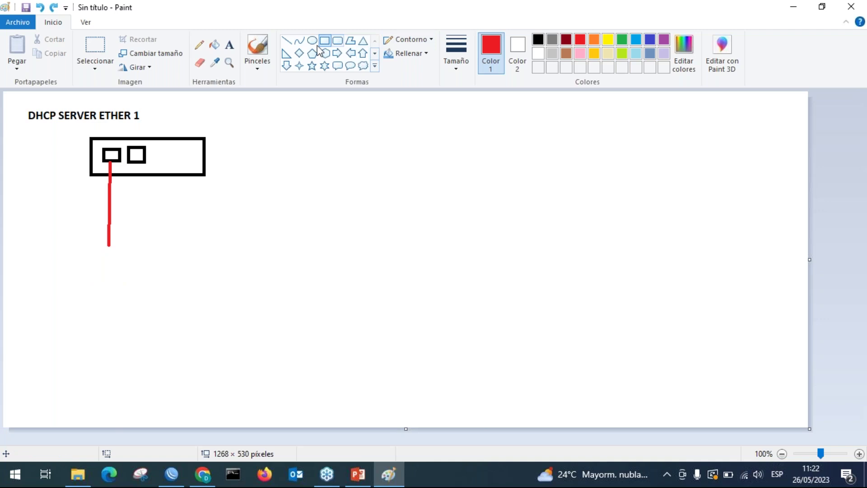
left_click_drag(59, 248, 388, 290)
- Label the switch rectangle 'SWITCH 24 PUERTOS'
left_click(229, 45)
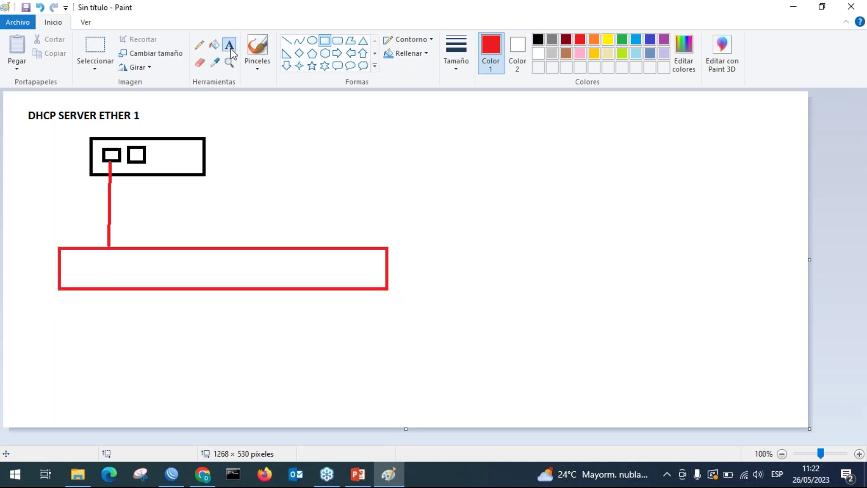
left_click(209, 222)
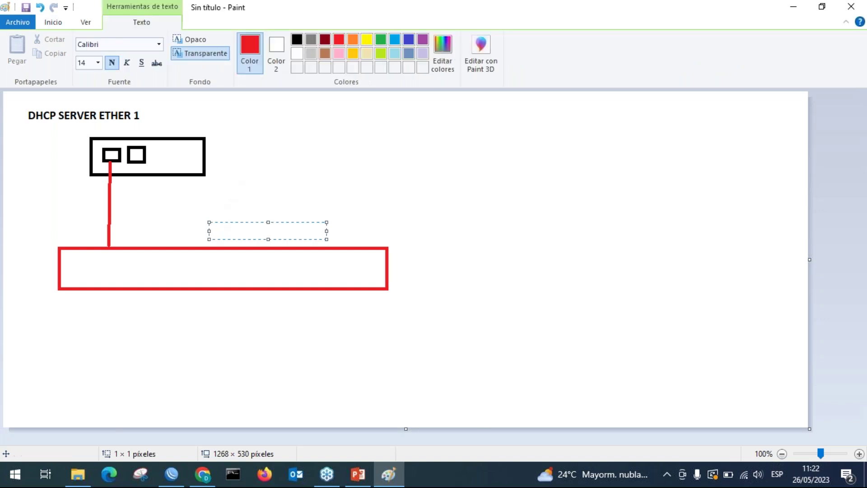
type("SWITCH 24 PUERTOS")
key("Return")
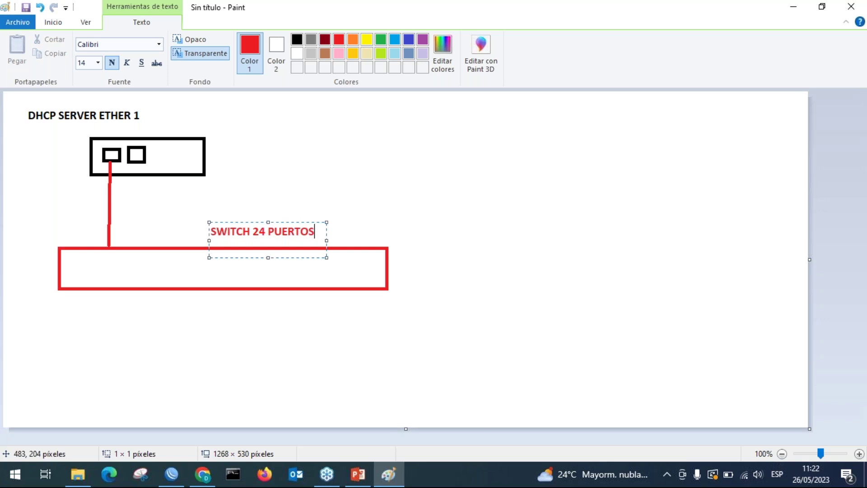
left_click(334, 197)
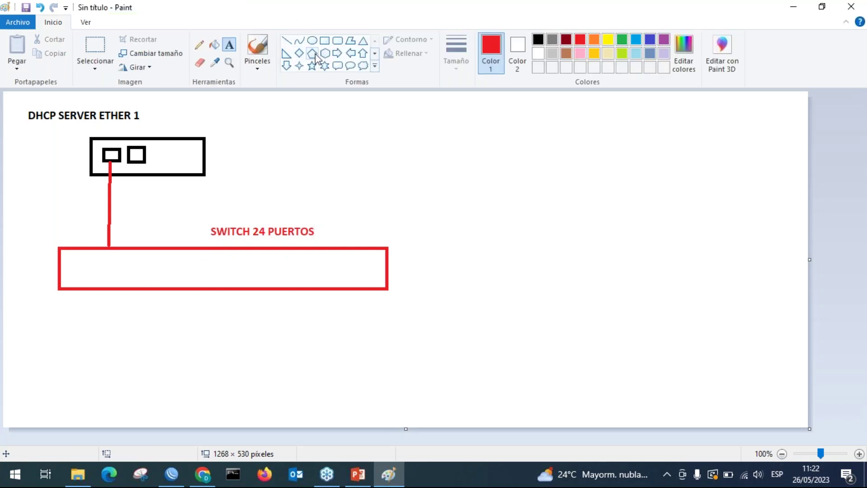
- Draw a port box inside the switch and connect the red line to it diagonally
left_click(325, 40)
left_click_drag(89, 257, 192, 281)
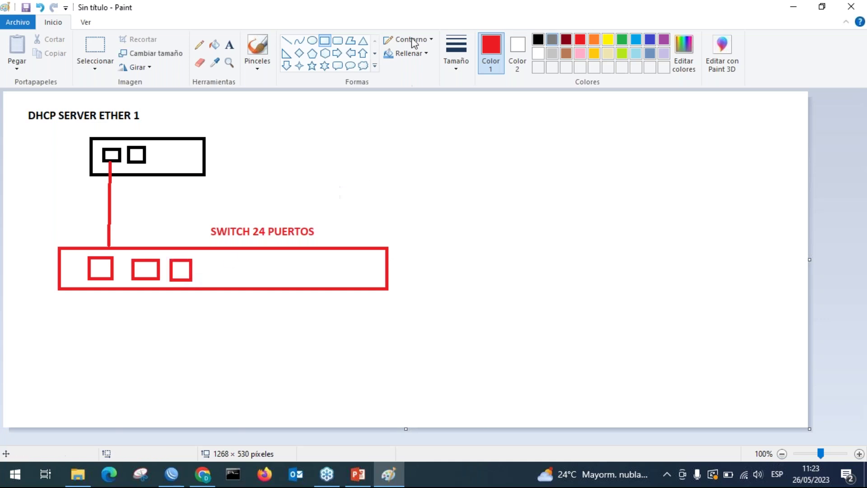
left_click(286, 40)
left_click_drag(110, 247, 98, 266)
left_click(133, 296)
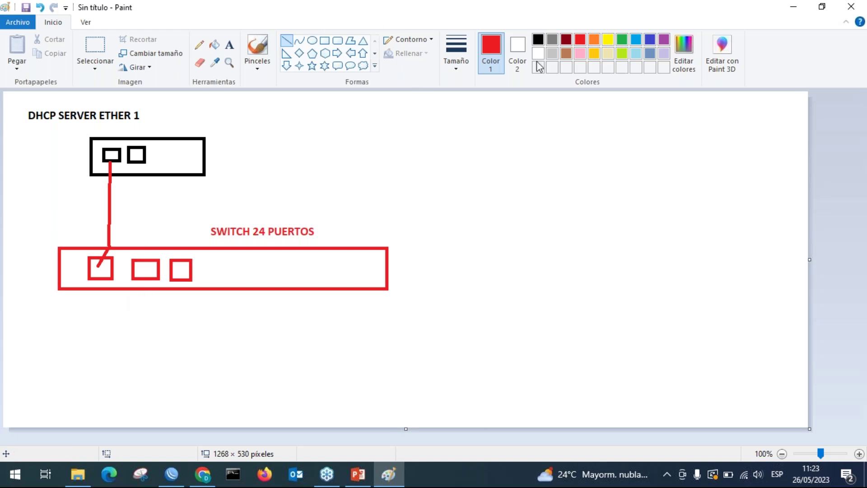
- Draw six green cable lines running down from the switch
left_click(622, 40)
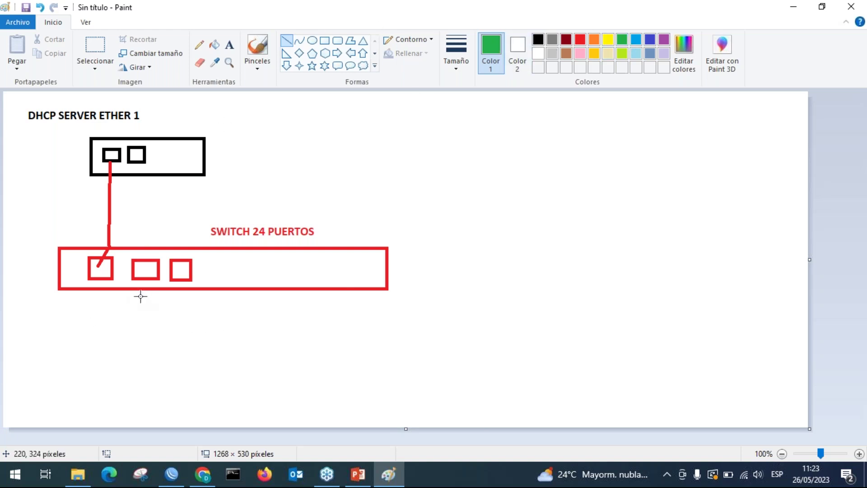
left_click_drag(137, 288, 162, 388)
left_click_drag(178, 266, 206, 356)
left_click_drag(222, 275, 266, 352)
left_click_drag(264, 270, 307, 344)
left_click_drag(312, 274, 345, 327)
left_click_drag(348, 274, 380, 340)
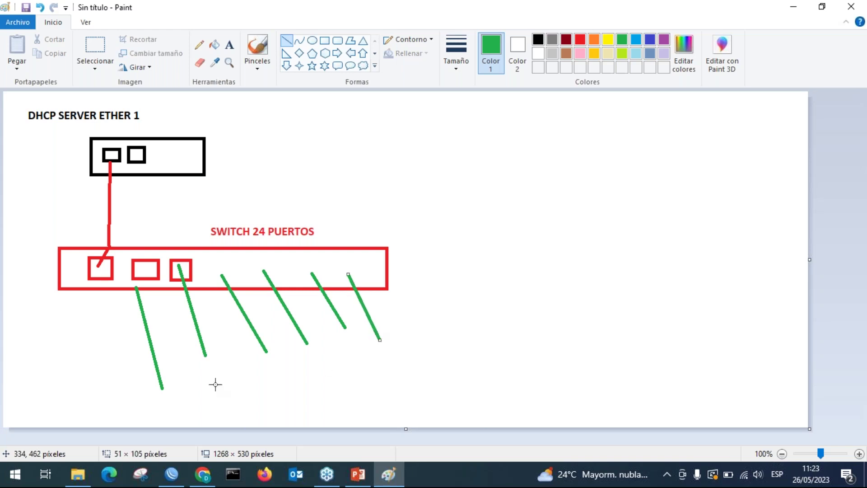
- Add the green text label 10.10.10.1/24 below the router box
left_click(230, 44)
left_click(119, 176)
type("1")
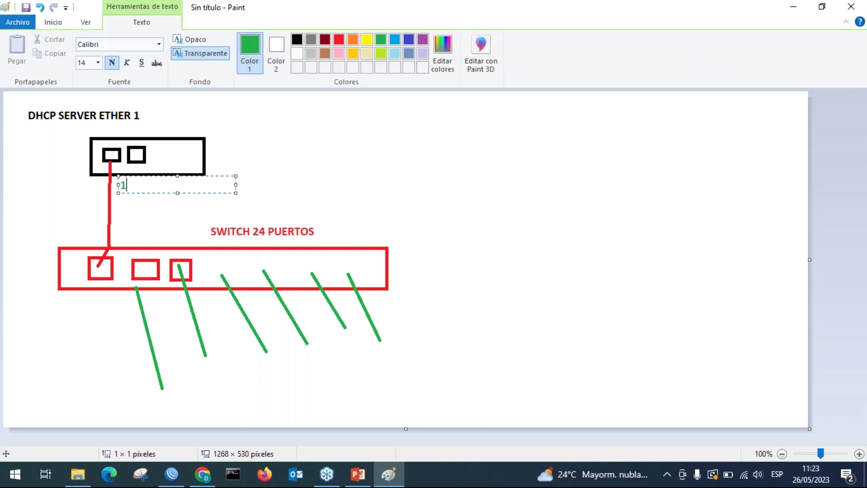
type("0.10.10.1/24")
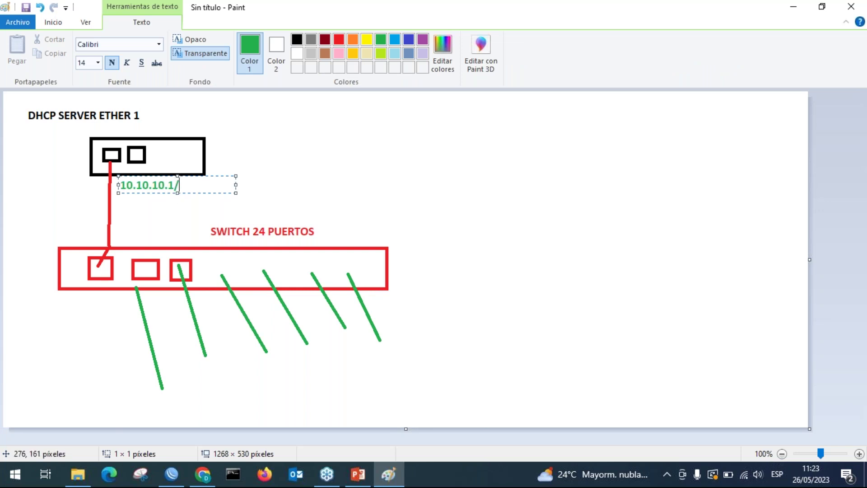
left_click(324, 165)
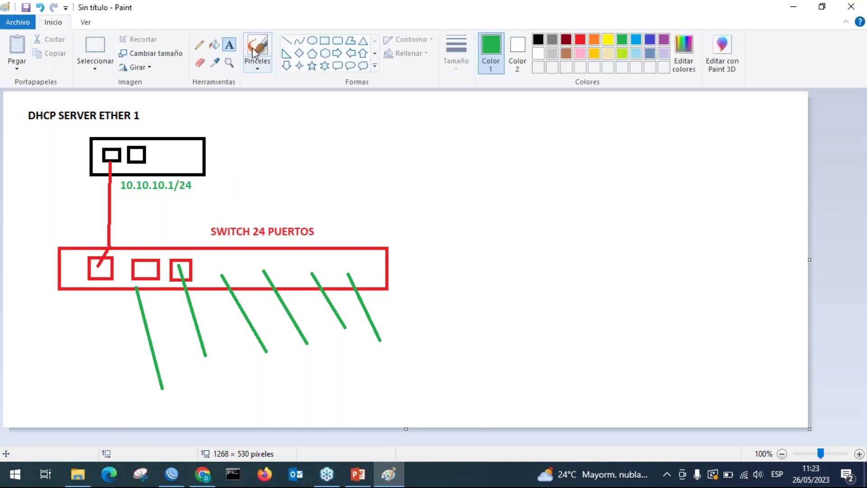
- Label the three green cables 10.10.10.40, 10.10.10.21 and 10.10.10.254
left_click(84, 356)
type("10.1")
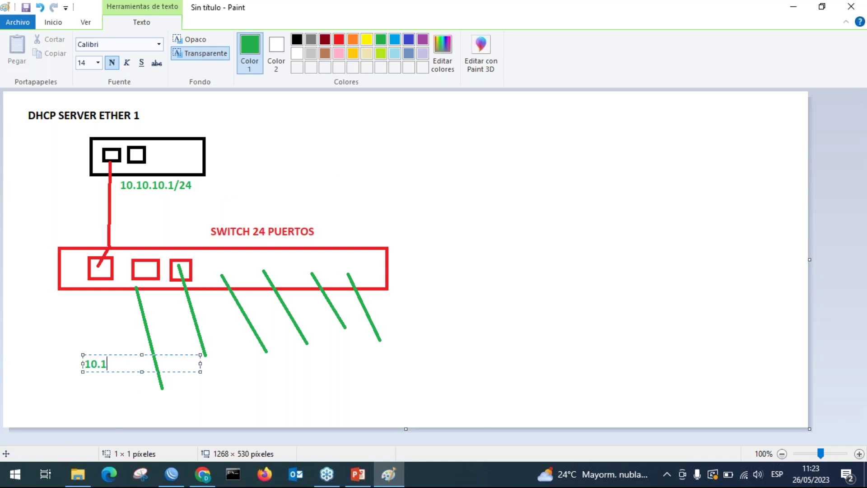
type("0.10.40")
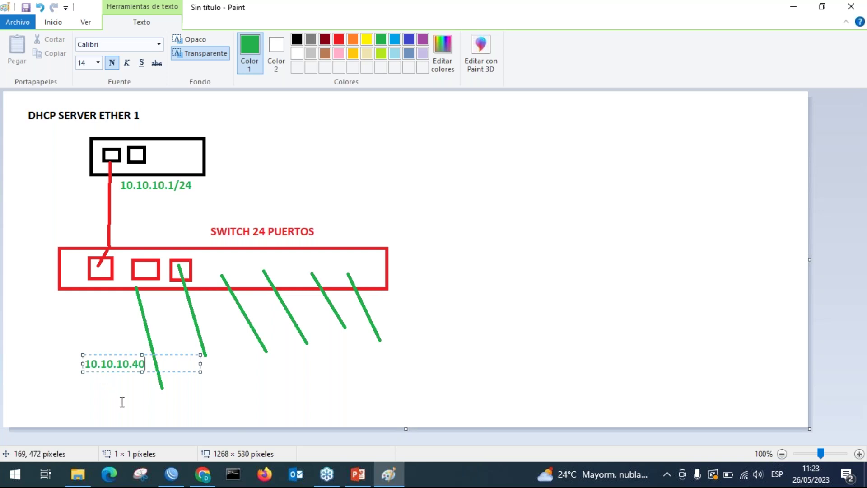
left_click(202, 379)
left_click(182, 350)
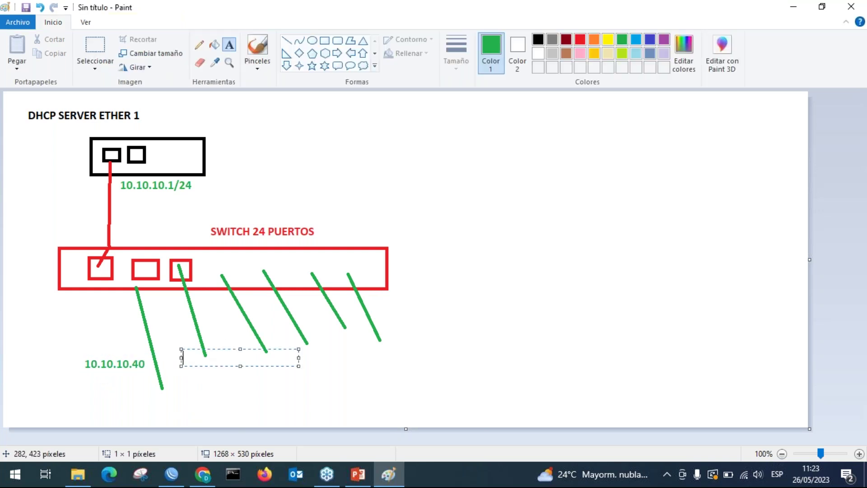
type("10.10.10")
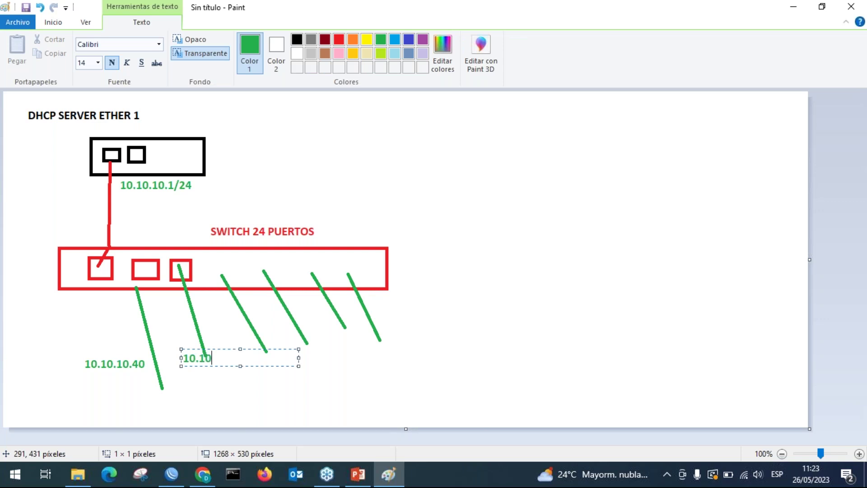
type(".21")
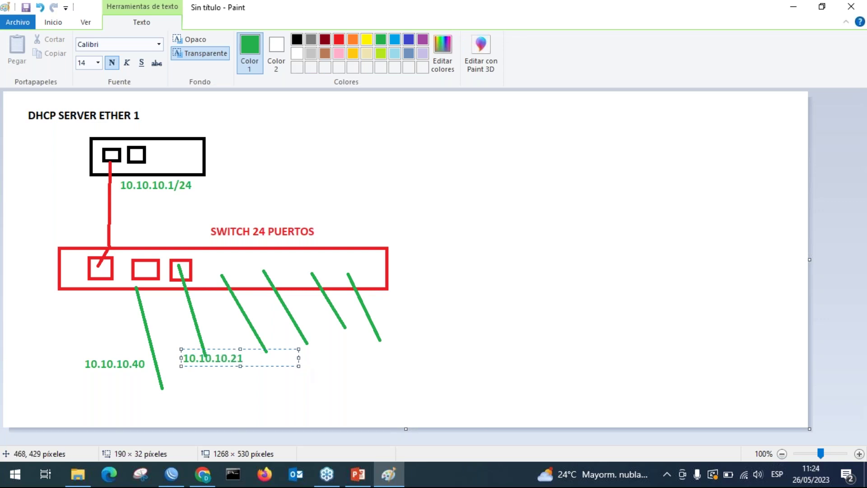
left_click(355, 354)
left_click(369, 352)
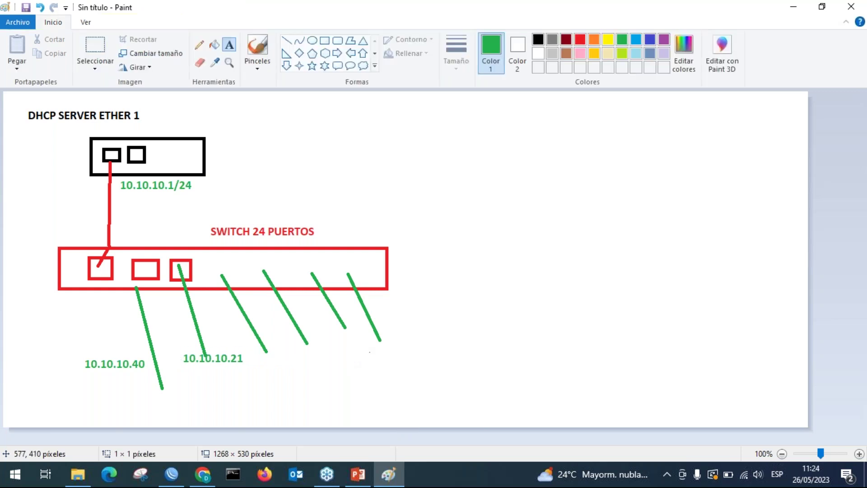
type("10.10.10")
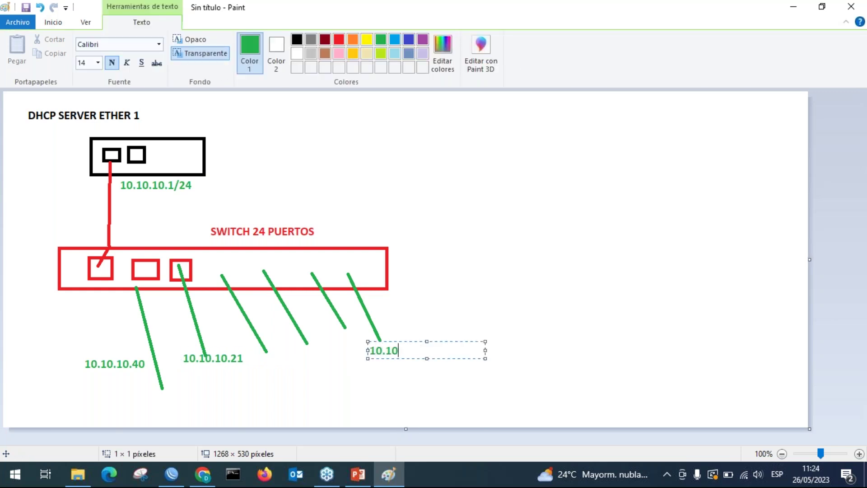
type(".254")
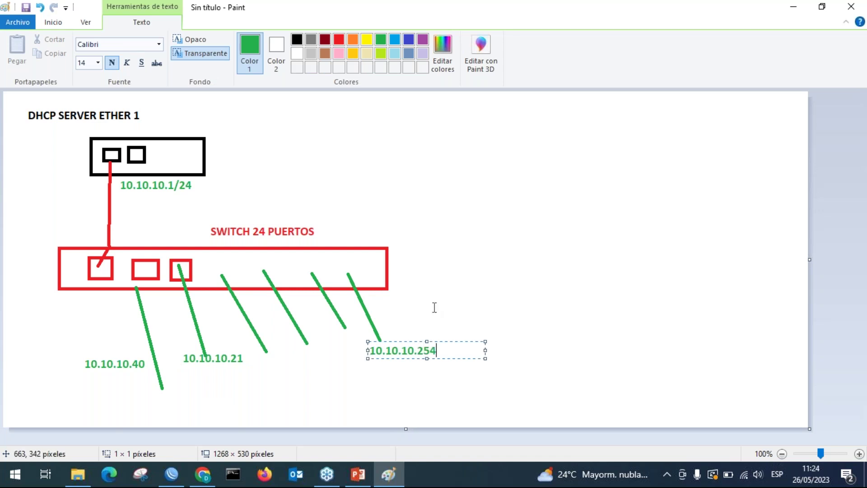
left_click(456, 296)
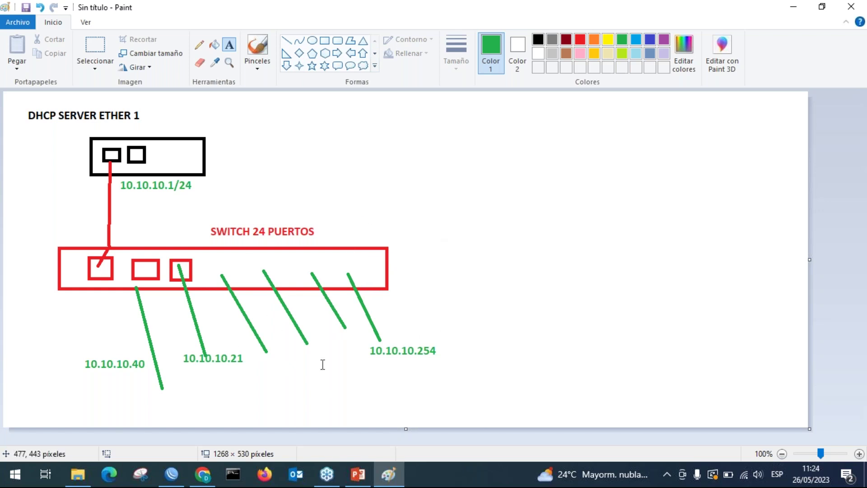
- Back in WinBox, close the Address List and DHCP Server windows and open IP > DHCP Client
left_click(358, 475)
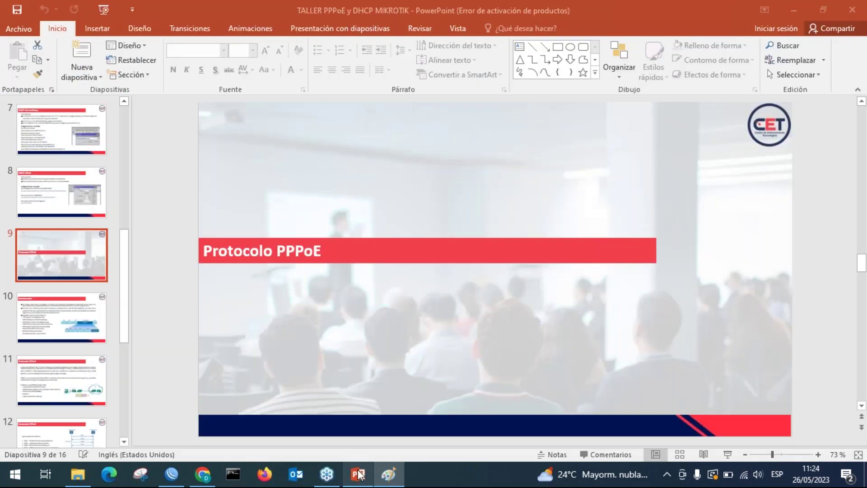
left_click(180, 475)
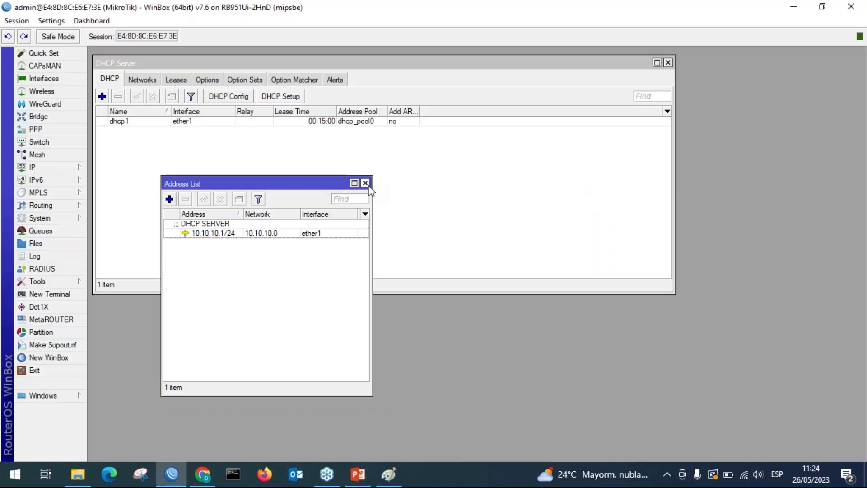
left_click(365, 183)
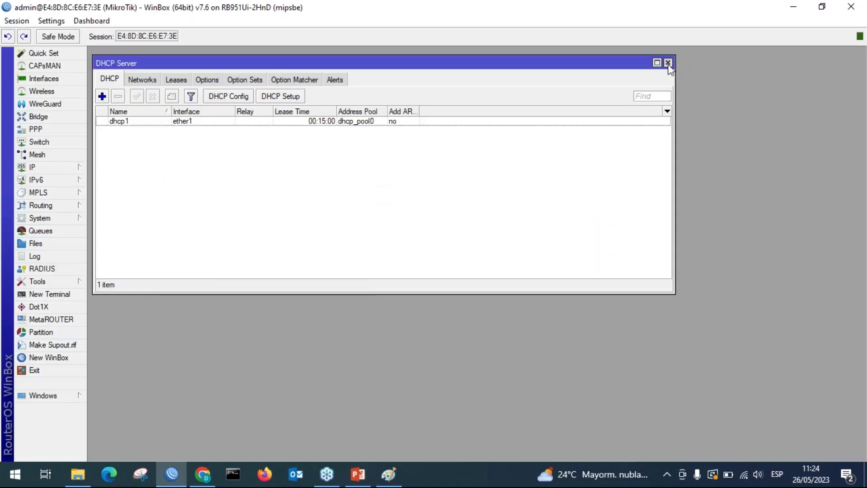
left_click(668, 63)
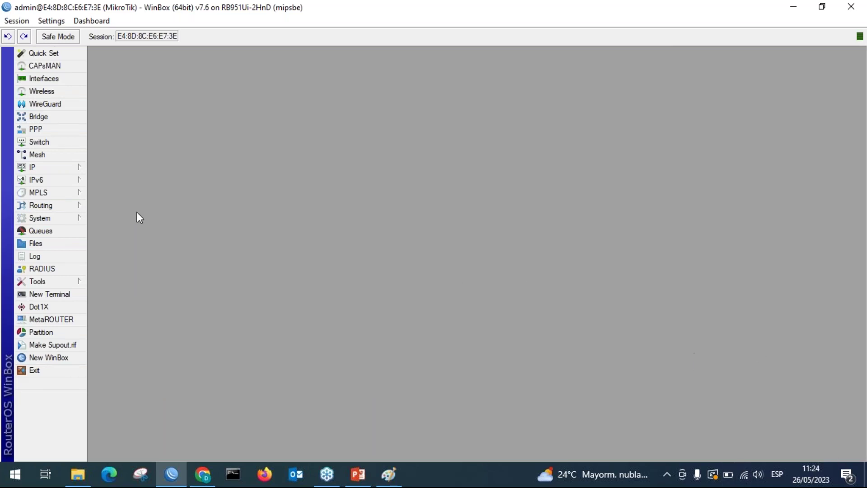
left_click(53, 170)
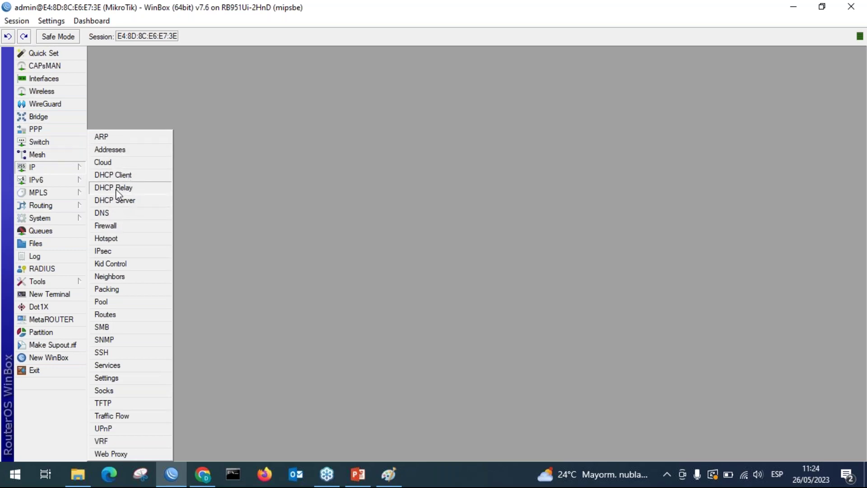
left_click(113, 174)
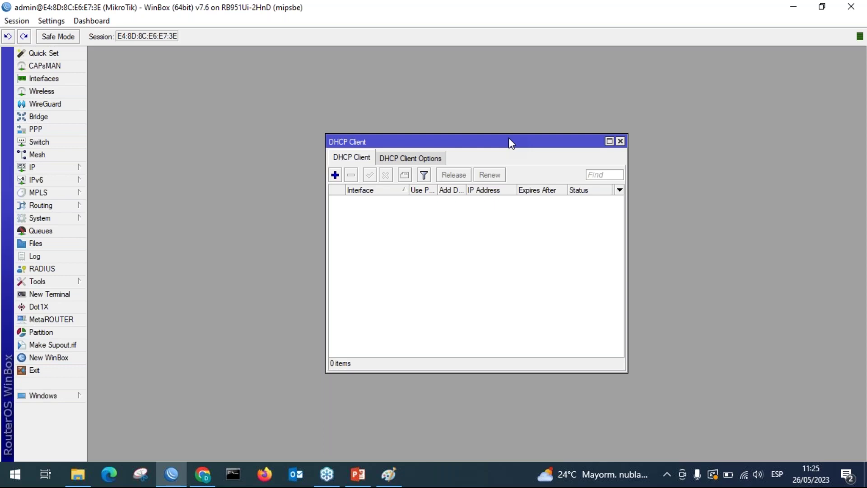
- Bring up the Interface List showing ether1–ether5 and wlan1, and select ether4
left_click(58, 80)
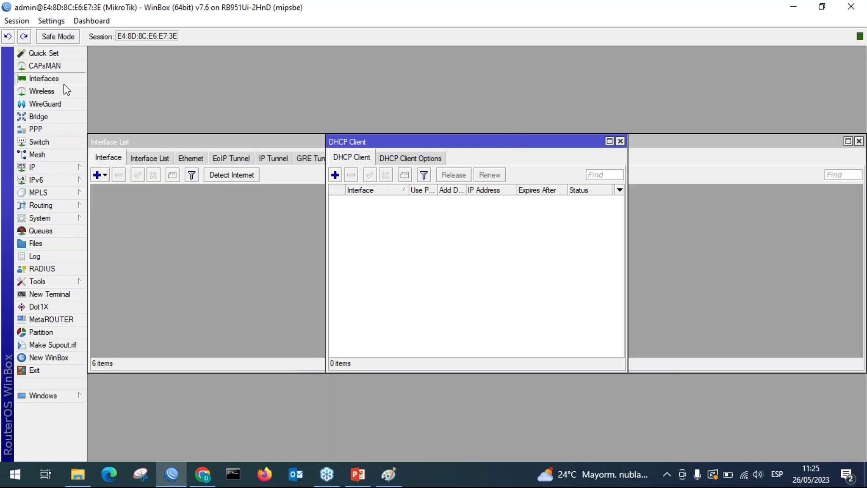
left_click(130, 141)
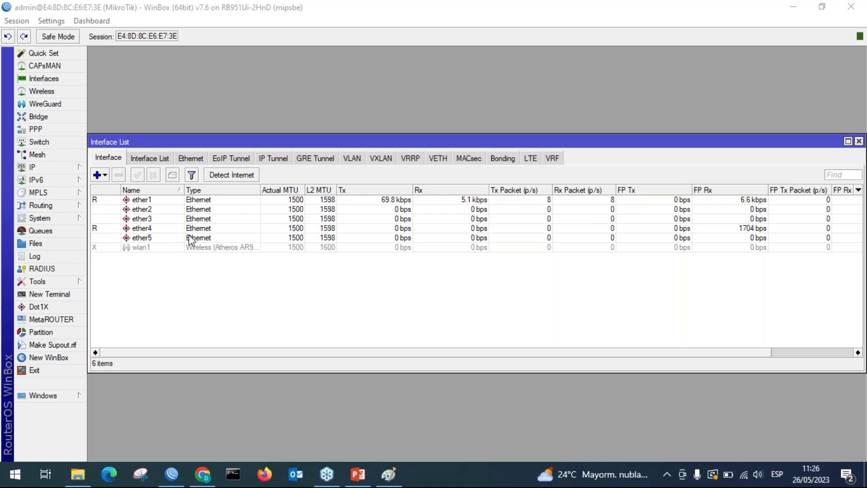
left_click(150, 229)
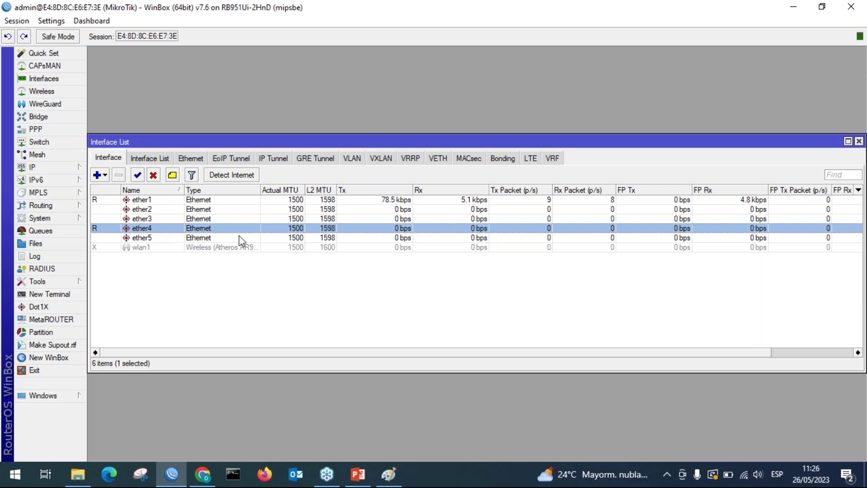
- From a new terminal, ping google.com (DNS fails) and 8.8.8.8 (no route), then close it
left_click(66, 298)
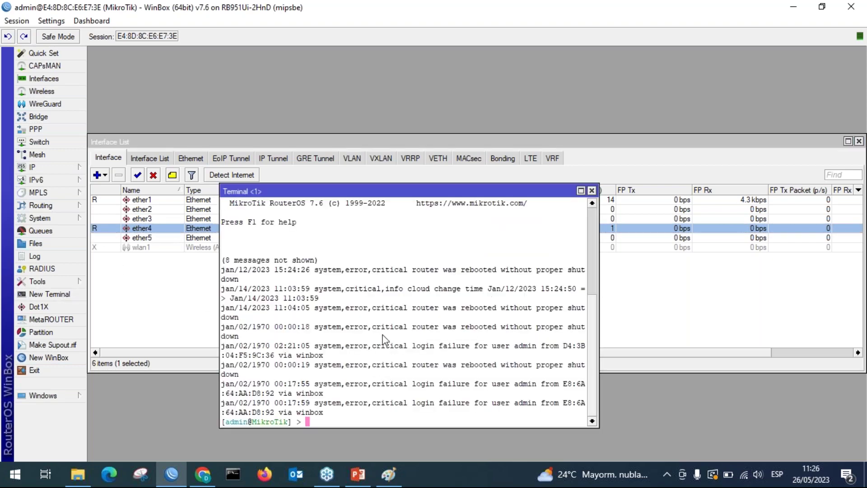
type("PING")
key("BackSpace")
key("BackSpace")
key("BackSpace")
key("BackSpace")
key("BackSpace")
type("ping google.com")
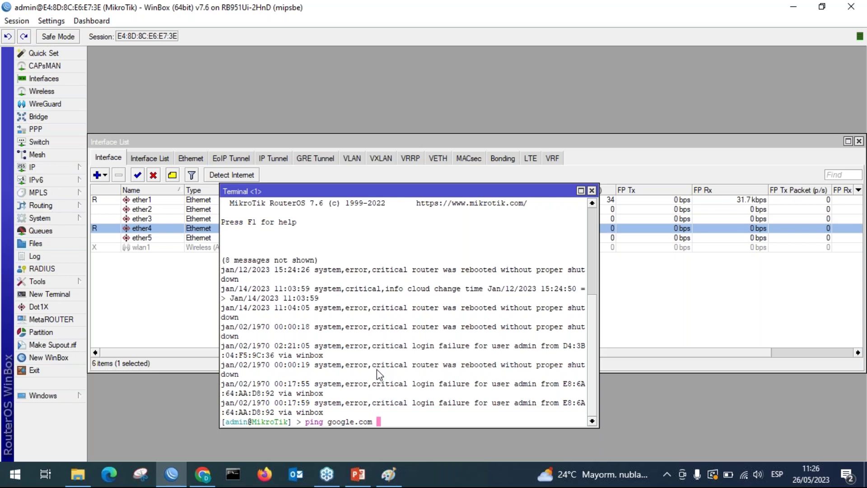
key("BackSpace")
key("Return")
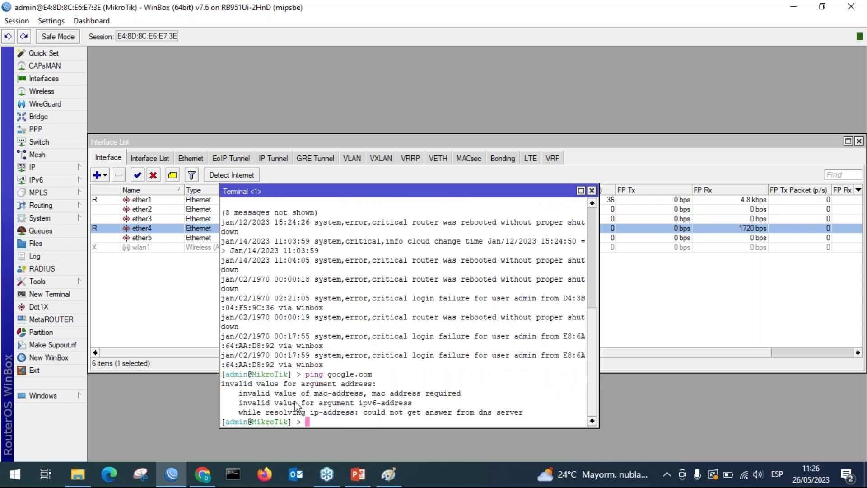
type("ping 8.8.8.8")
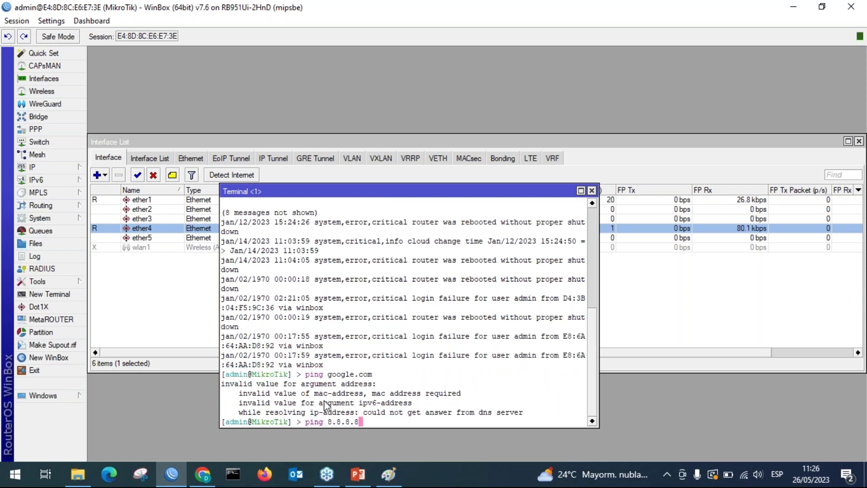
key("Return")
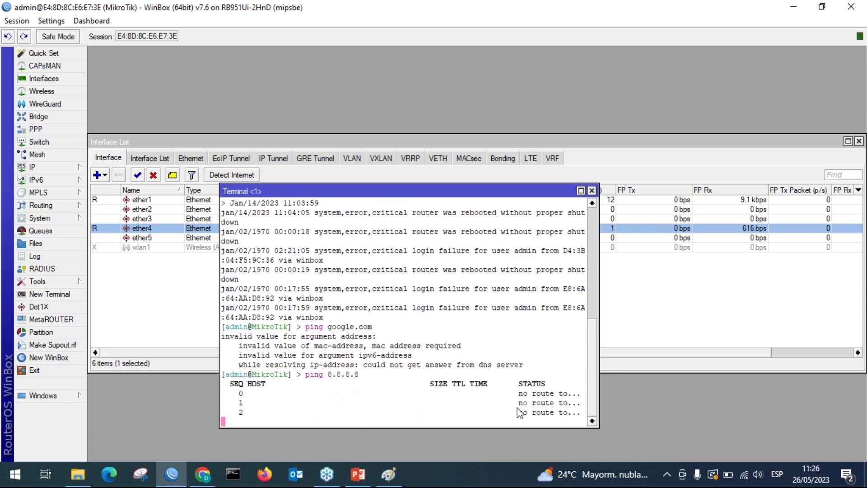
left_click(592, 191)
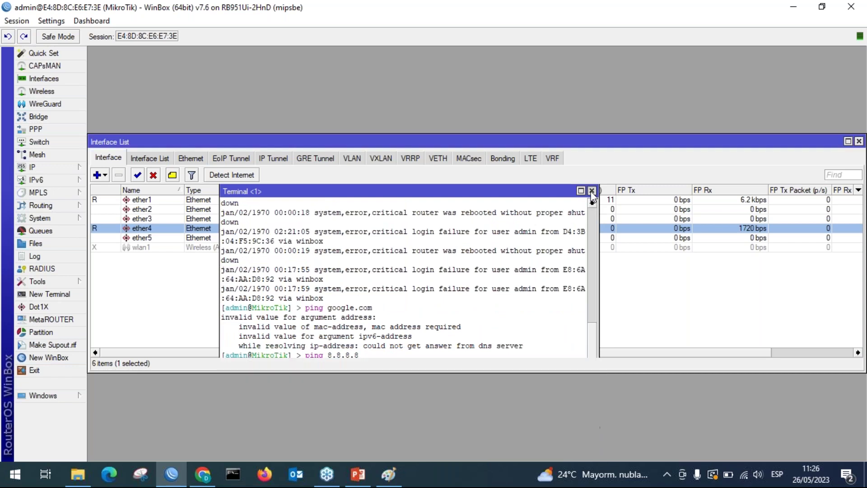
- Check the IP Routes table and the dhcp_pool0 address pool
left_click(51, 167)
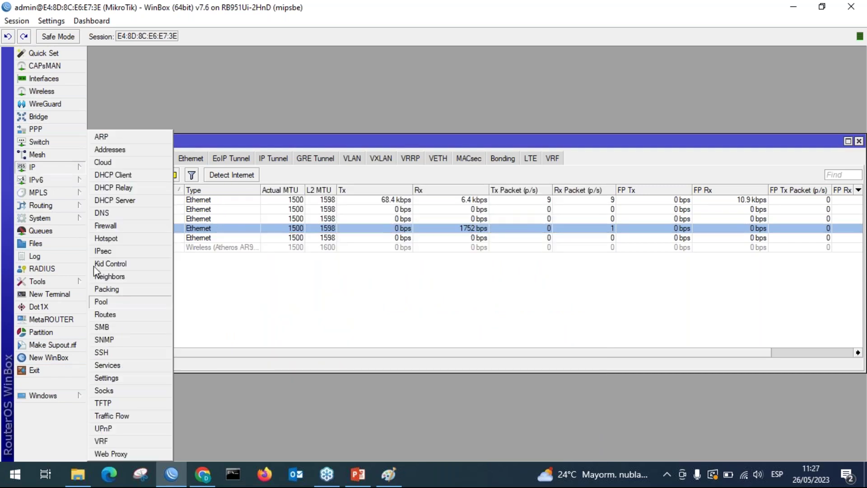
left_click(106, 314)
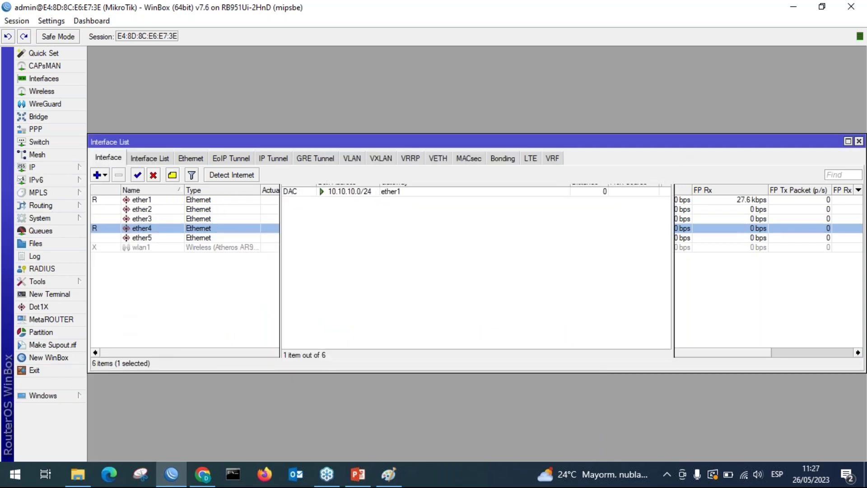
left_click(71, 169)
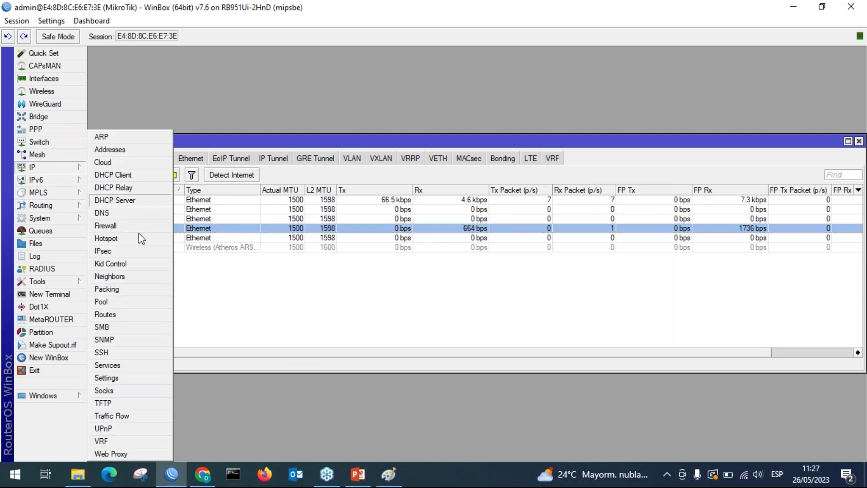
left_click(115, 302)
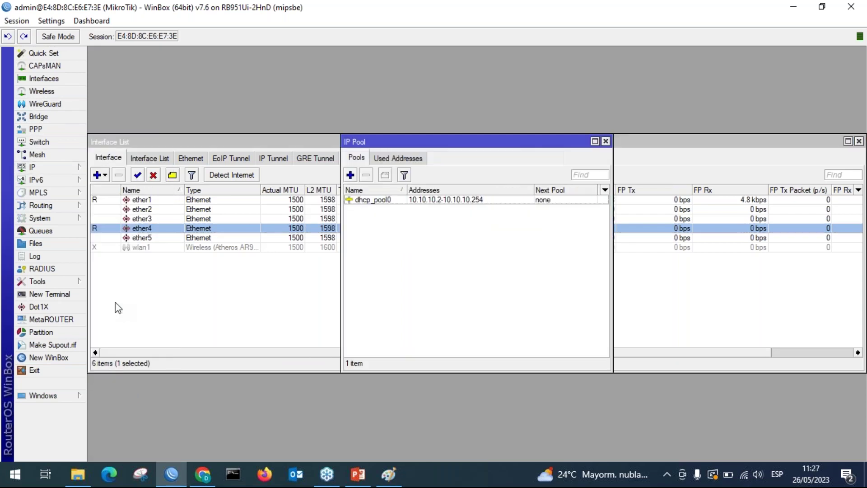
left_click(606, 141)
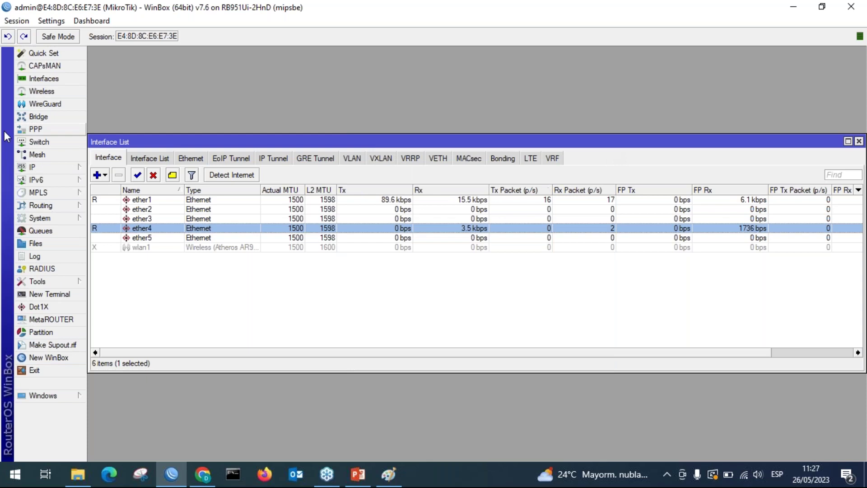
- Check the empty Firewall NAT rules and move the Interface List up out of the way
left_click(37, 163)
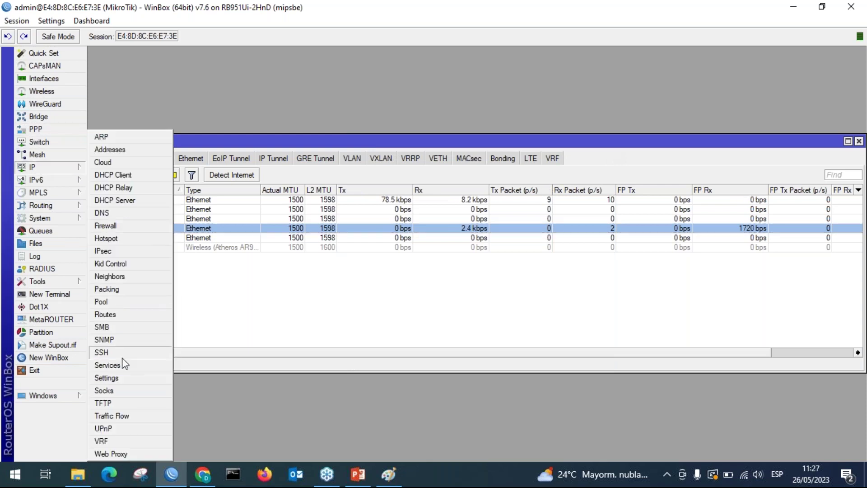
left_click(126, 225)
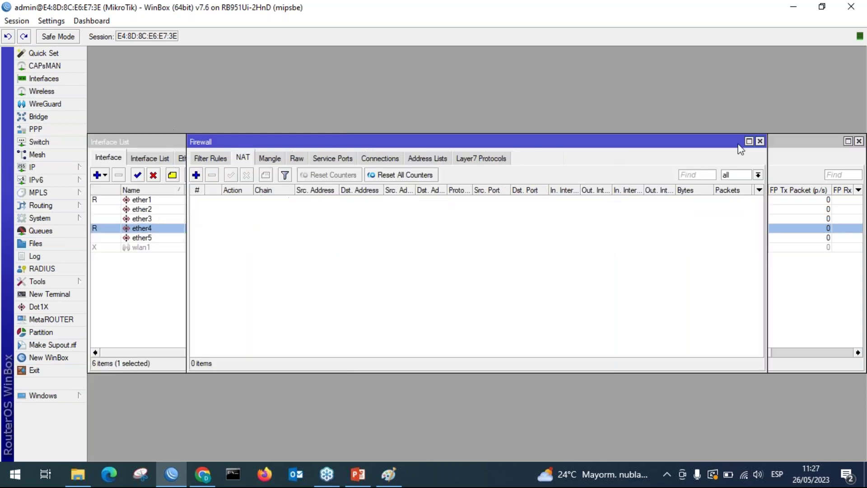
left_click(760, 141)
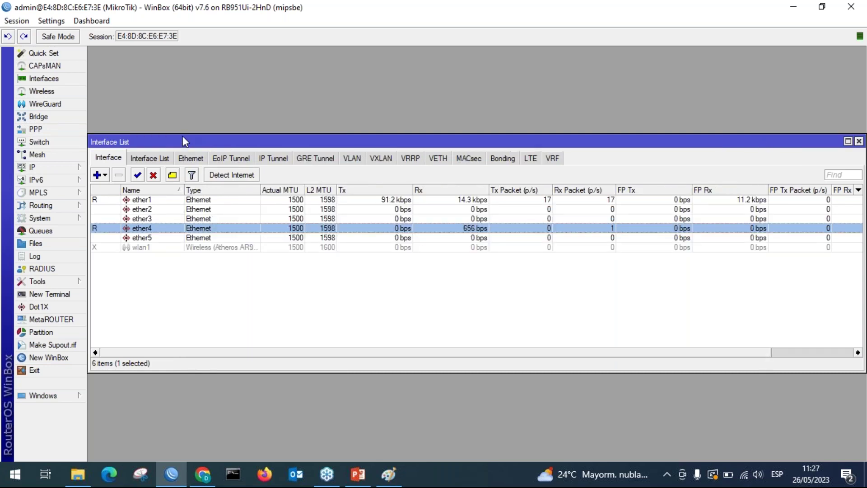
left_click_drag(182, 145, 182, 74)
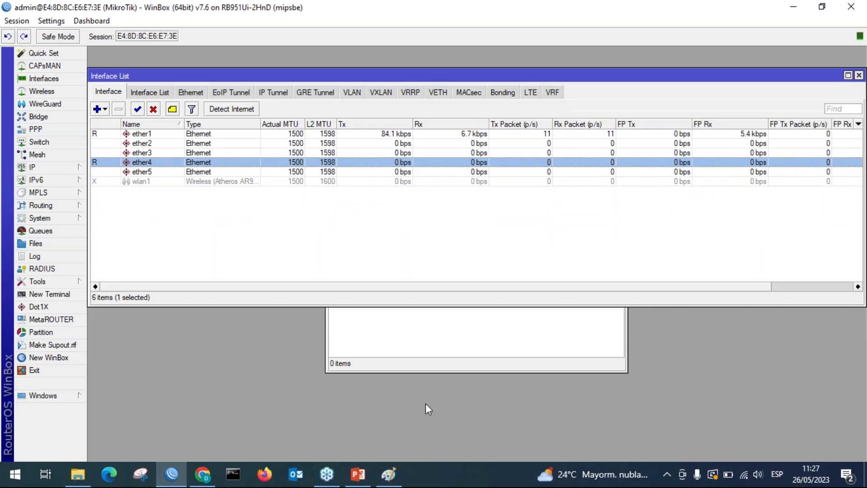
- Add a DHCP client on ether4 with peer DNS enabled
left_click(409, 341)
left_click_drag(464, 143, 326, 208)
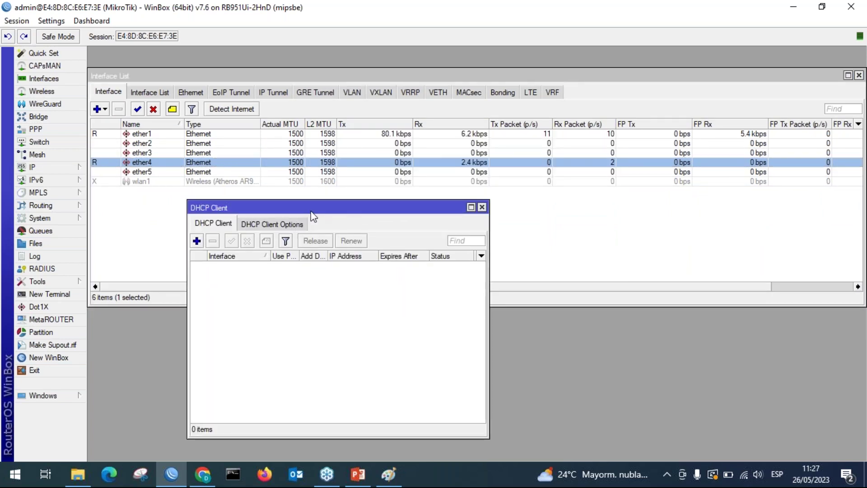
left_click_drag(302, 210, 264, 213)
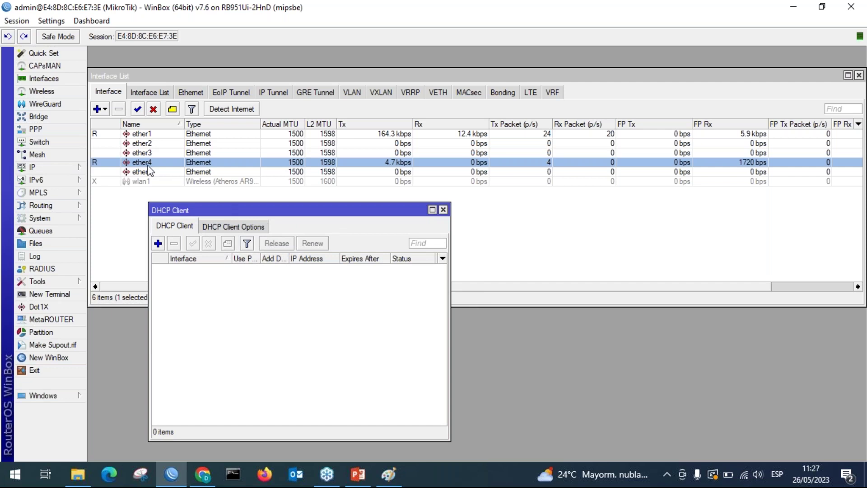
left_click(158, 243)
left_click_drag(386, 156, 275, 229)
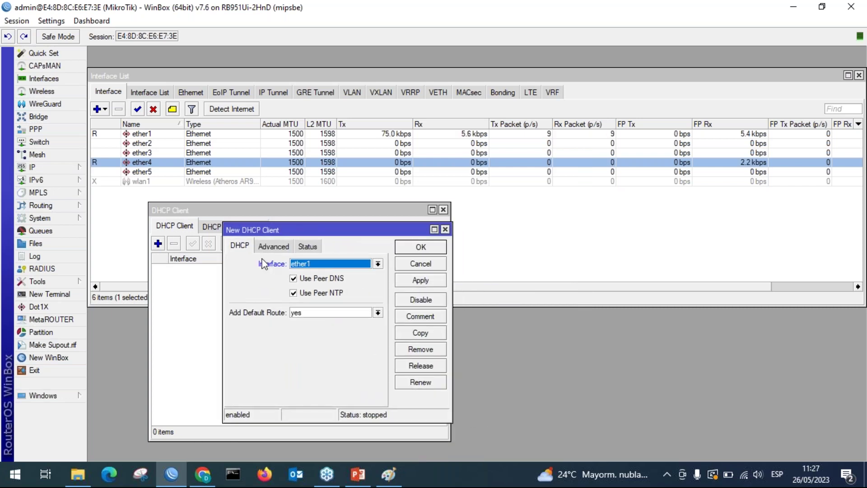
left_click(321, 264)
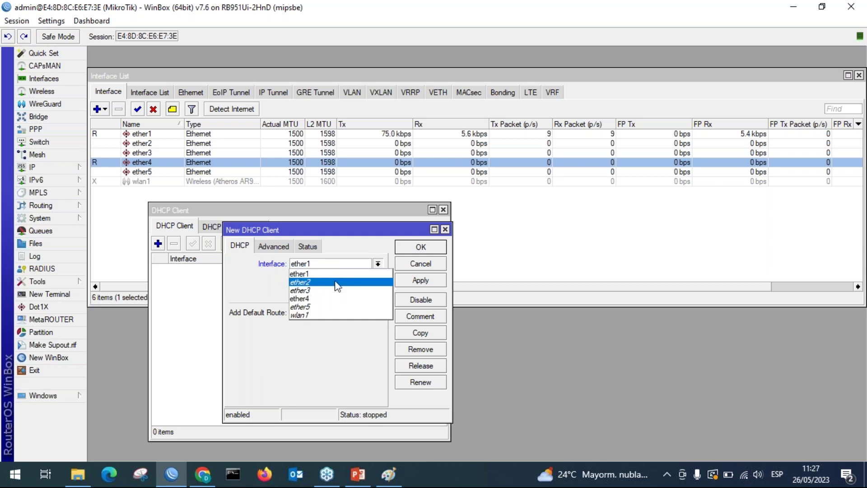
left_click(318, 299)
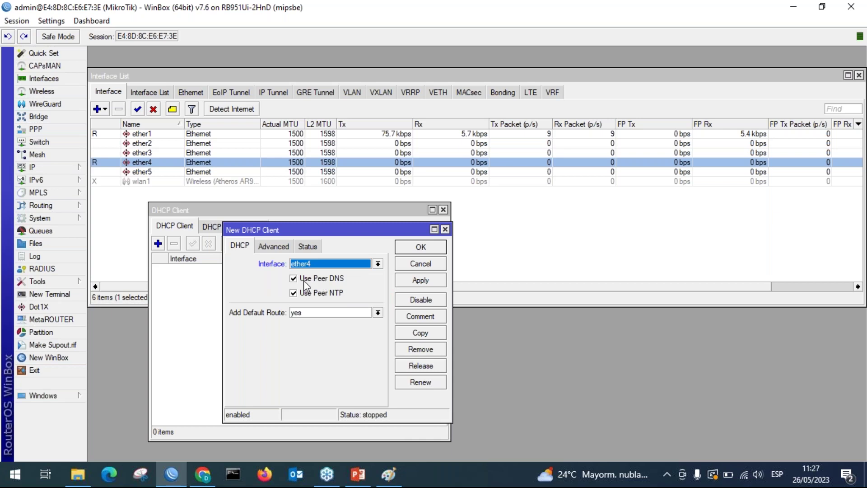
left_click(303, 280)
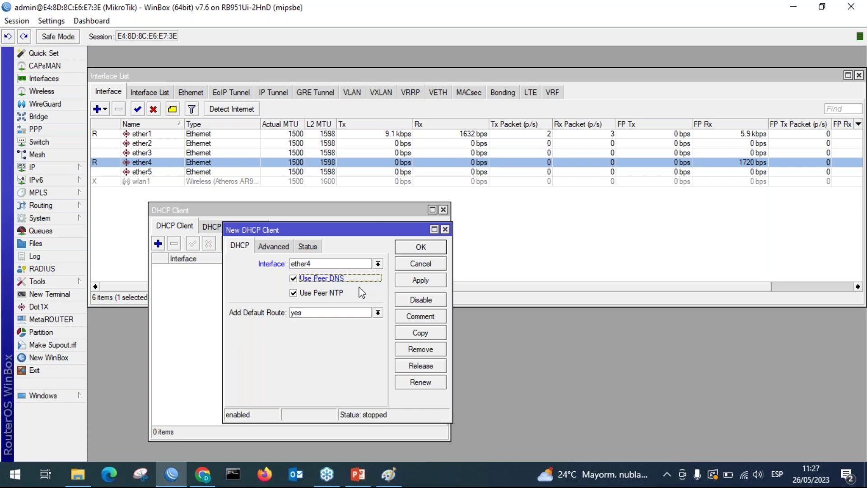
left_click(418, 280)
left_click(420, 247)
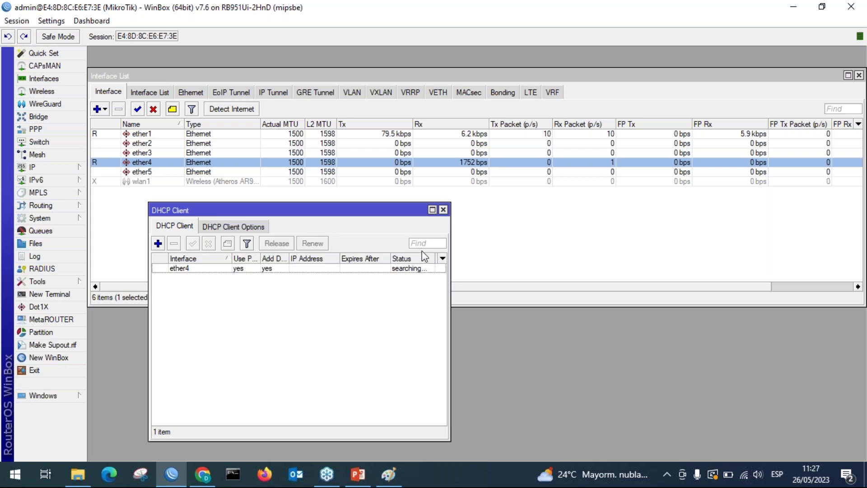
- Widen the DHCP Client list to show the full bound address 192.168.1.101/24
left_click_drag(268, 211, 259, 204)
left_click_drag(441, 263, 485, 262)
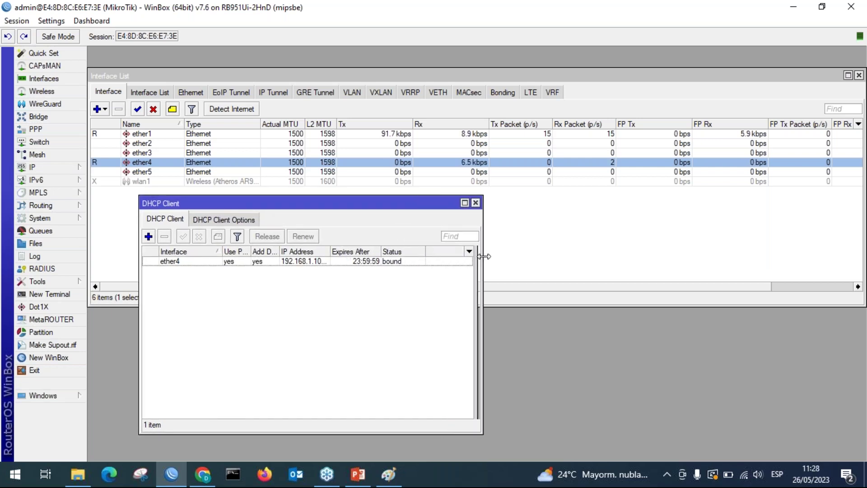
left_click(314, 266)
left_click_drag(330, 251, 354, 252)
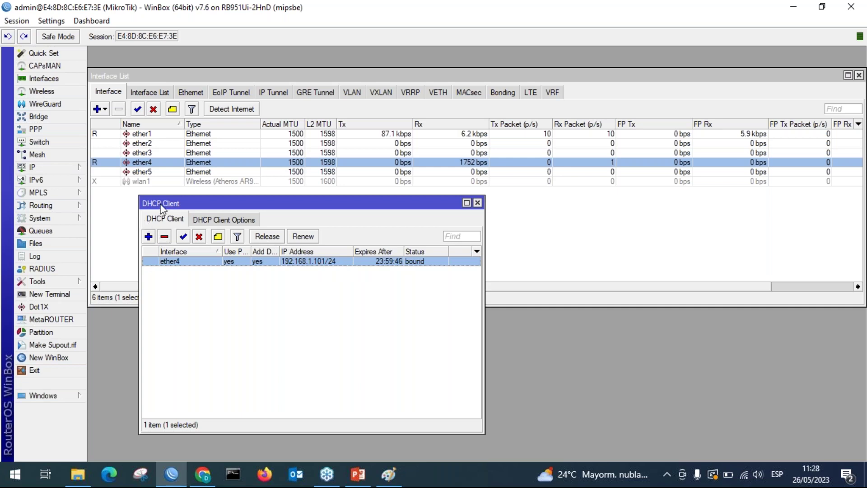
left_click_drag(164, 203, 170, 208)
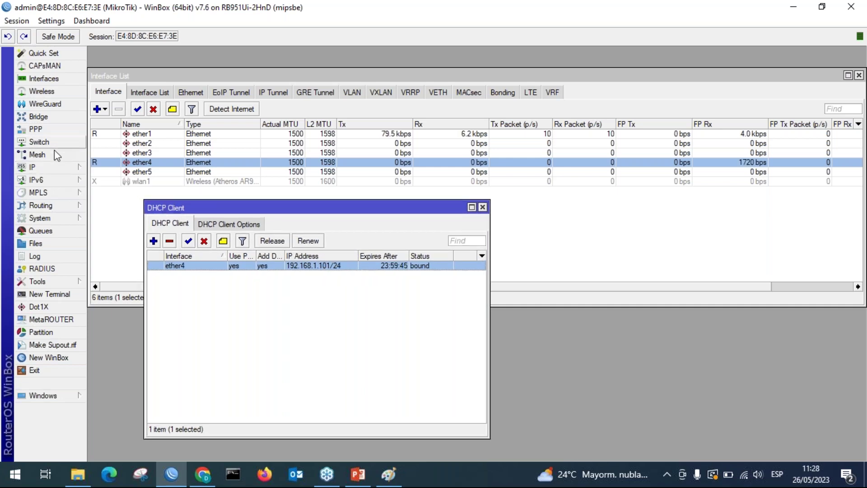
- Ping 8.8.8.8 and google.com successfully from a new terminal, then close it
left_click(67, 294)
left_click_drag(295, 190, 300, 180)
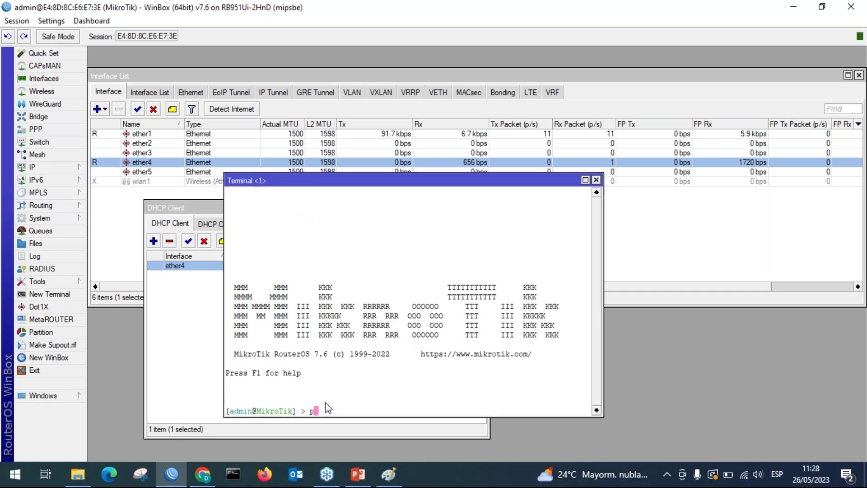
type("ping 8.8.8.8")
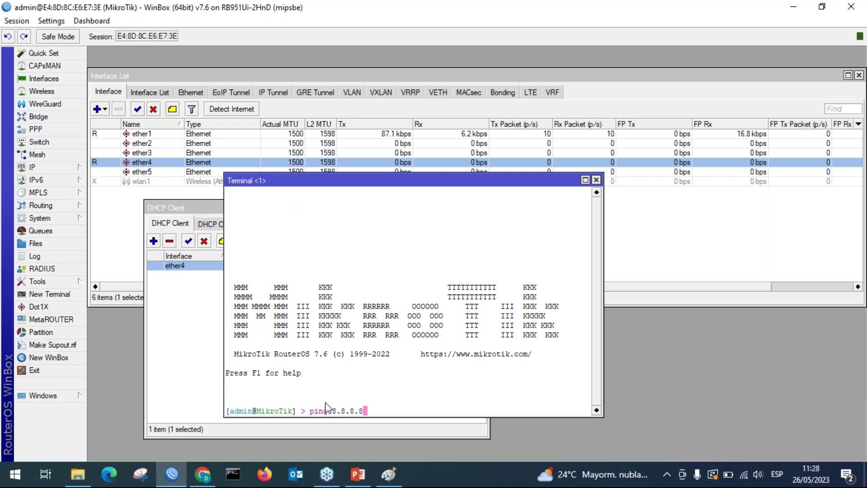
key("Return")
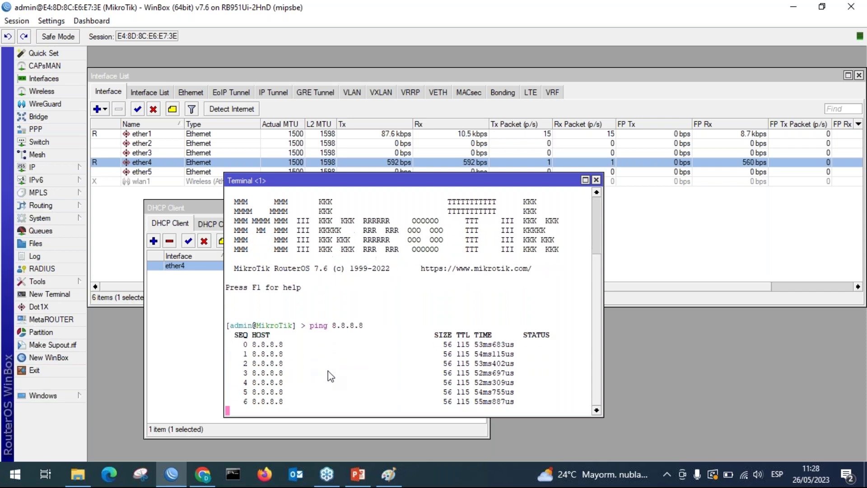
key("ctrl+c")
key("Up")
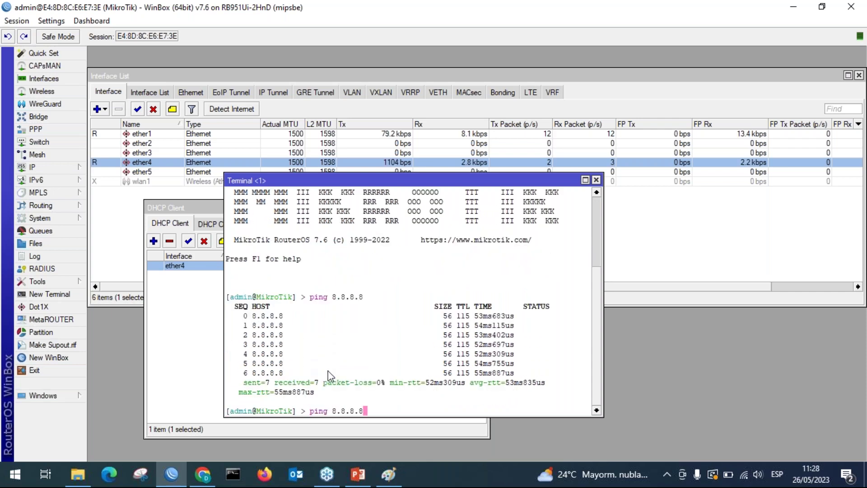
key("BackSpace")
key("BackSpace")
key("BackSpace")
key("BackSpace")
key("BackSpace")
key("BackSpace")
key("BackSpace")
type("google.com")
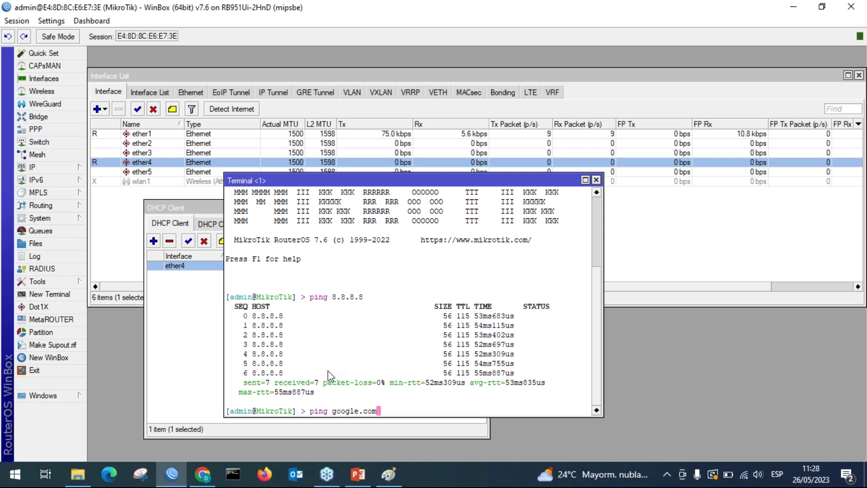
key("Return")
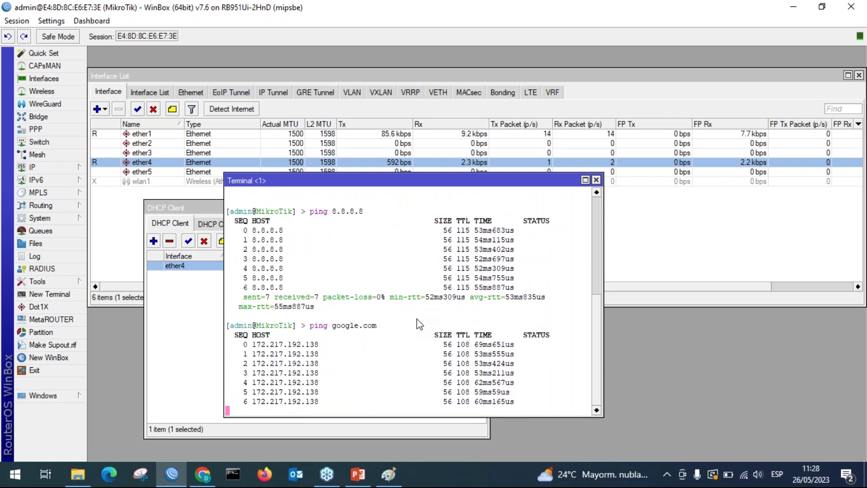
left_click(596, 180)
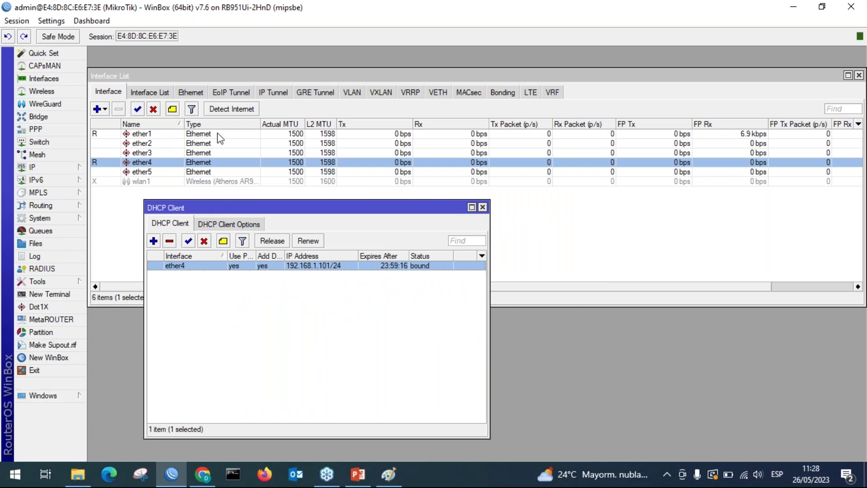
- Inspect the ether1 interface properties without changes, then open the PC's Wi-Fi settings
left_click(167, 134)
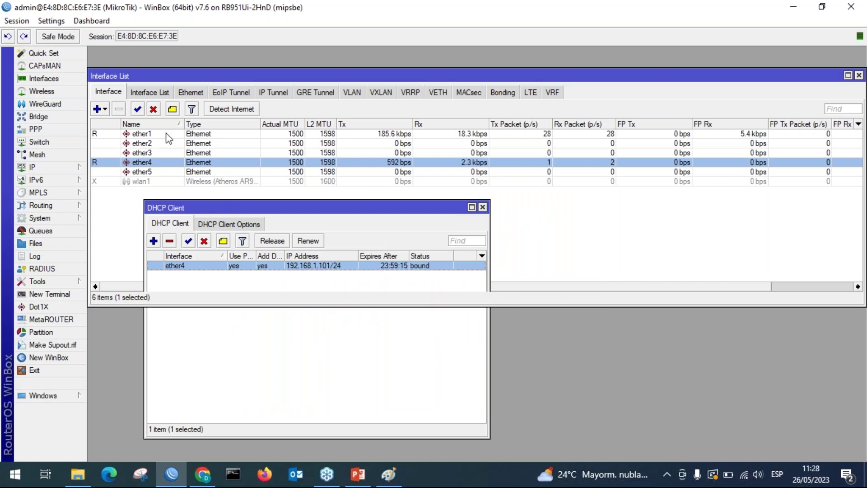
double_click(167, 134)
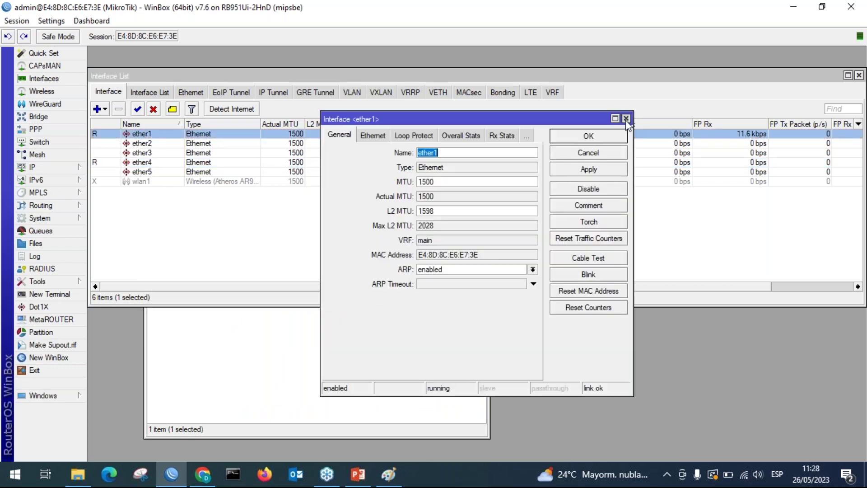
left_click(626, 119)
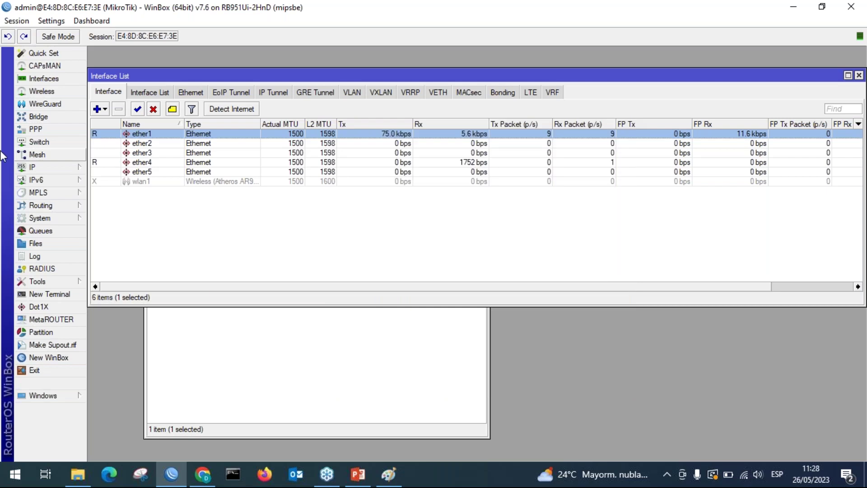
left_click(746, 475)
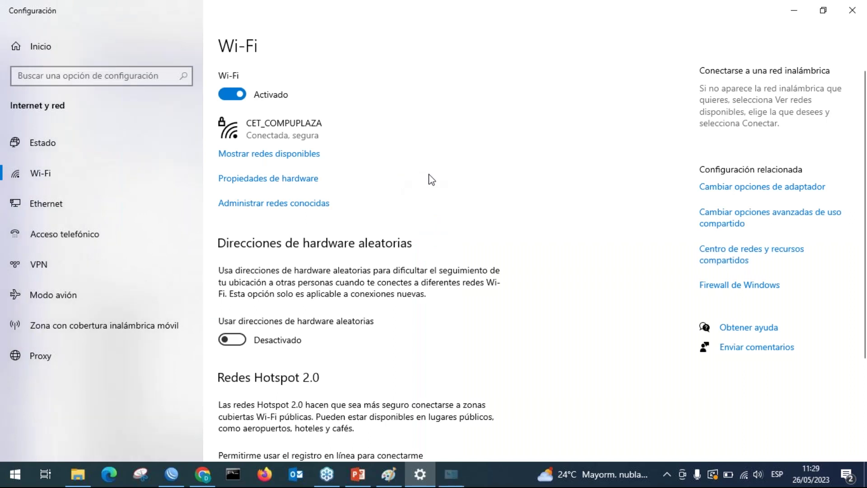
- View Wi-Fi details: IPv4 192.168.1.100, gateway 192.168.1.1, DNS 8.8.8.8 and 8.8.4.4; return to WinBox
left_click(427, 133)
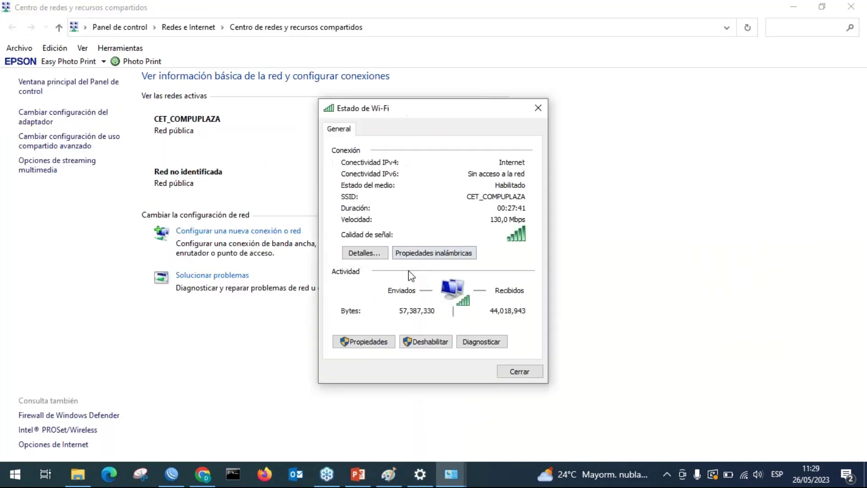
left_click(394, 253)
left_click(555, 119)
left_click(364, 253)
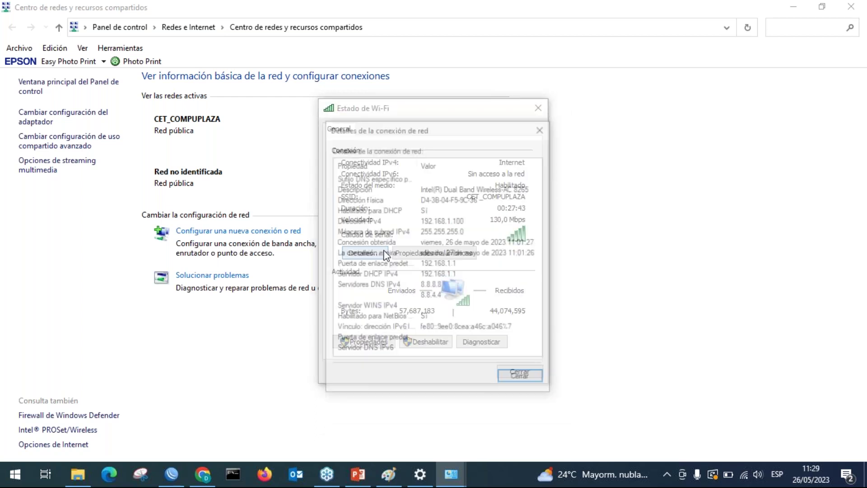
left_click(421, 221)
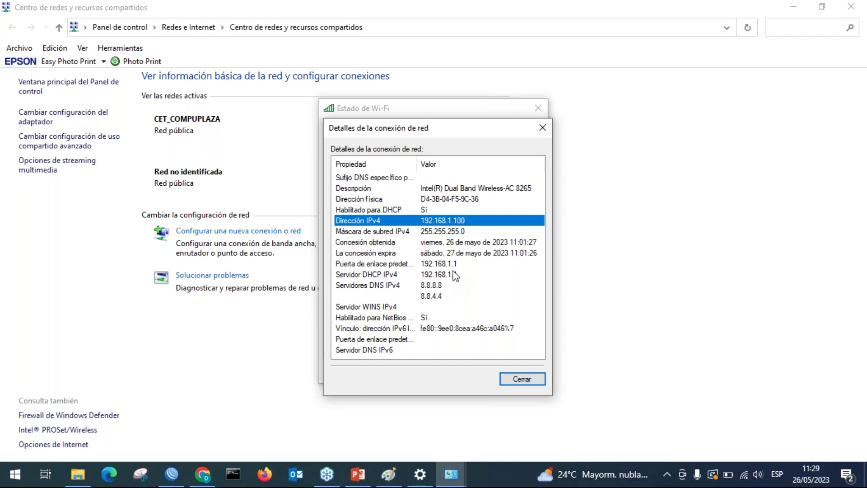
left_click(175, 477)
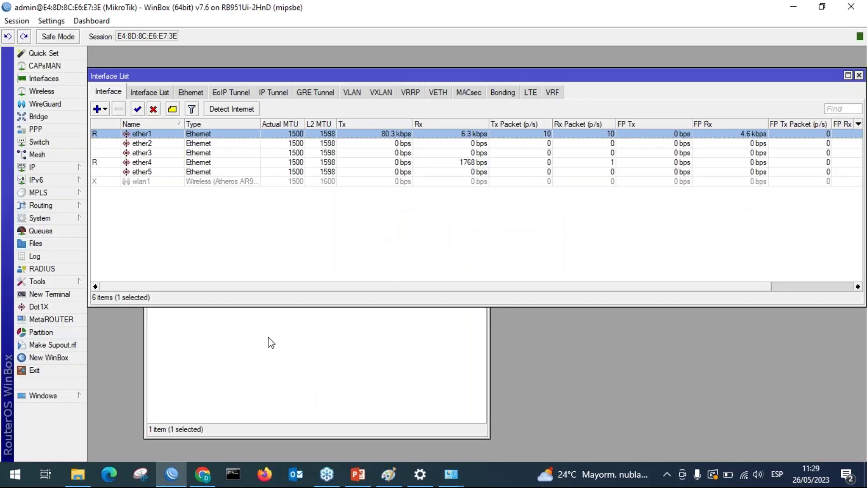
- Recheck the ether4 lease 192.168.1.101/24, close the DHCP Client list, and switch to PowerPoint
left_click(271, 343)
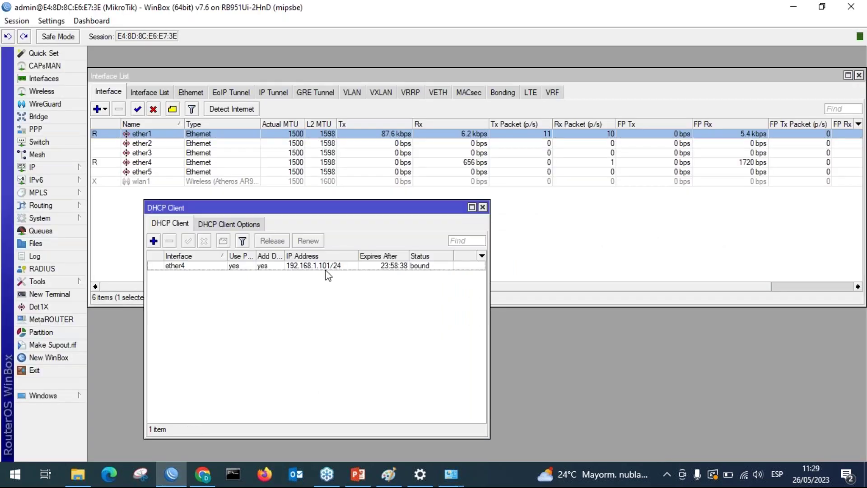
mouse_move(329, 275)
left_click(483, 207)
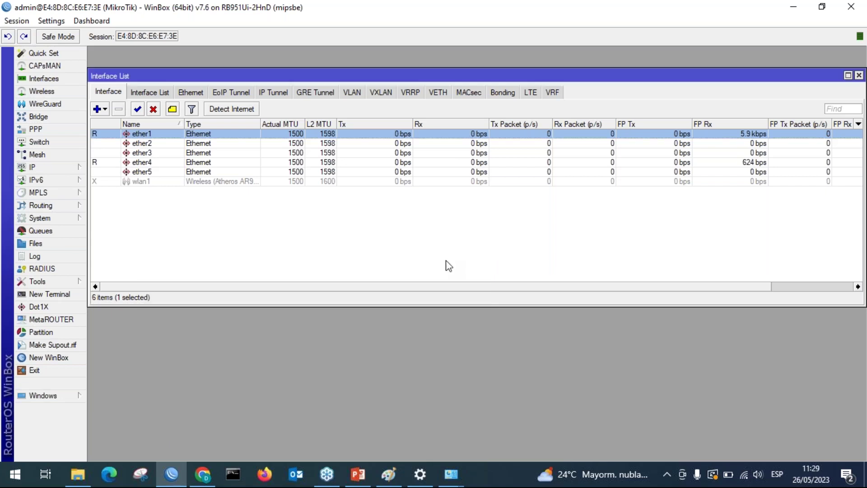
left_click(361, 475)
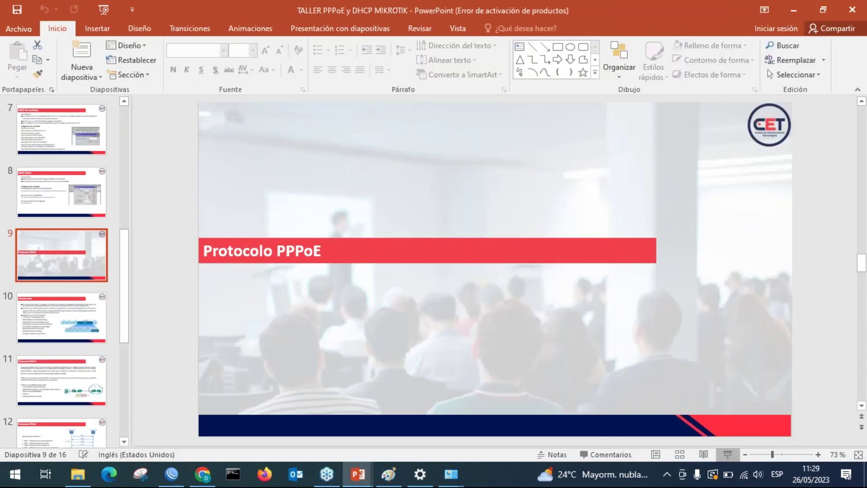
- Start the slide show at the Protocolo PPPoE slide and advance to Introducción
left_click(717, 454)
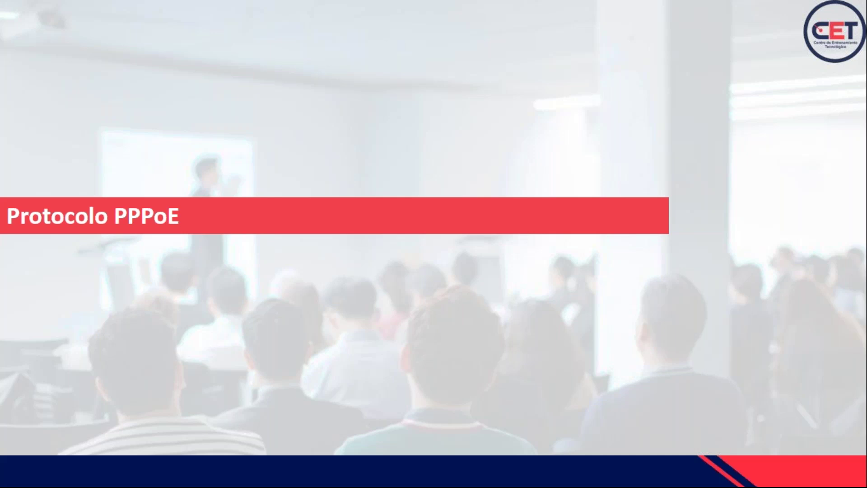
key("Right")
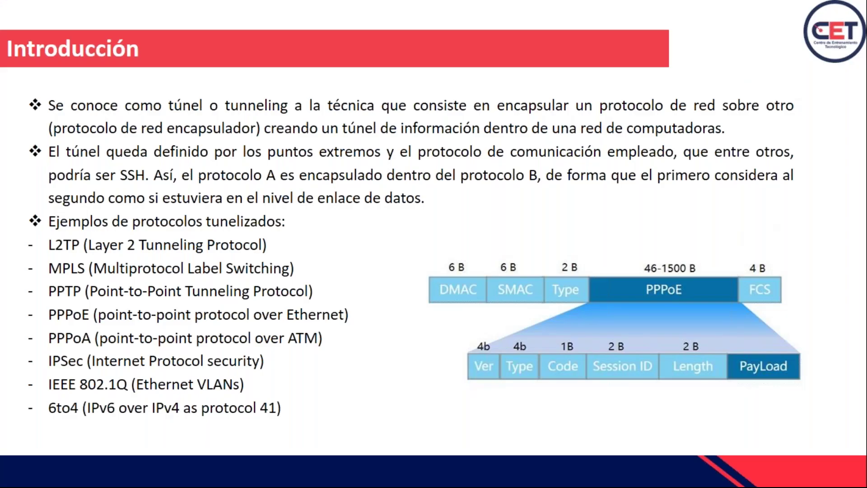
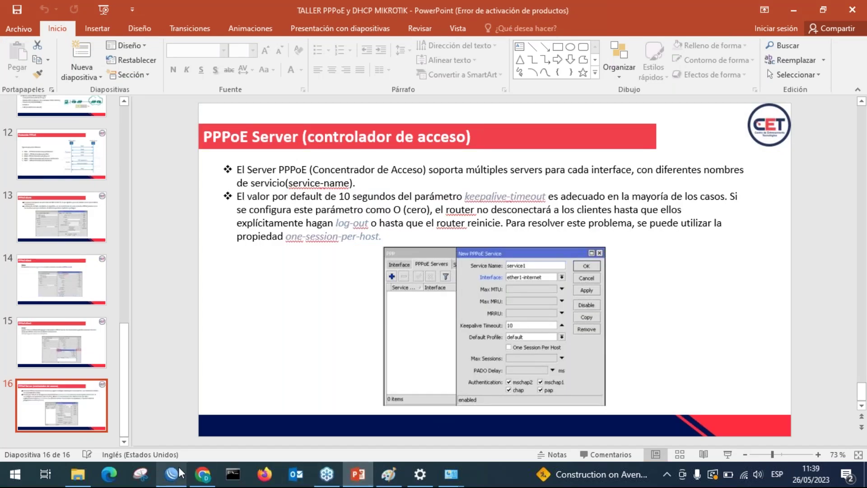
- Switch from the PowerPoint PPPoE Server slide to WinBox's Interface List
left_click(180, 473)
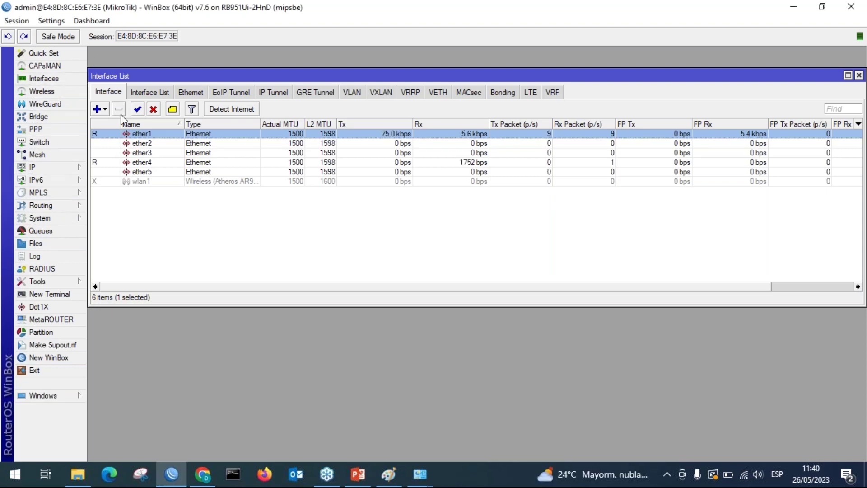
- Open WinBox's PPP window from the sidebar menu
left_click(36, 129)
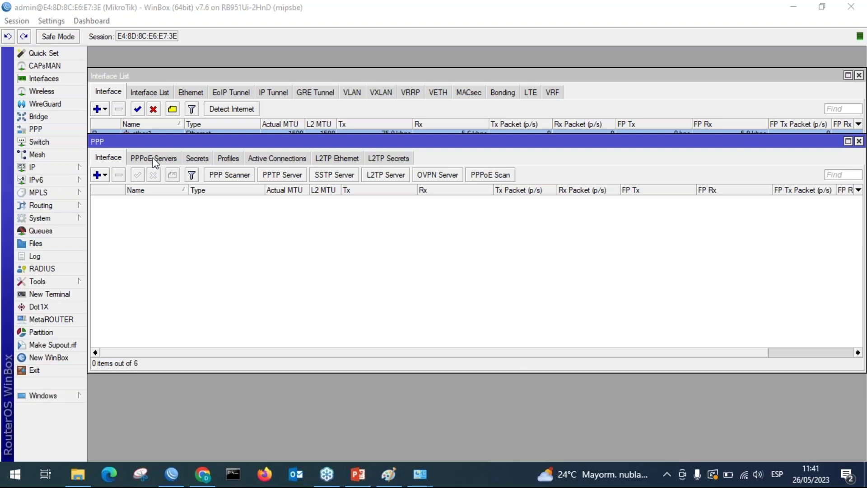
- Confirm no PPPoE servers exist, cancel a new service, and view the default and default-encryption profiles
left_click(155, 159)
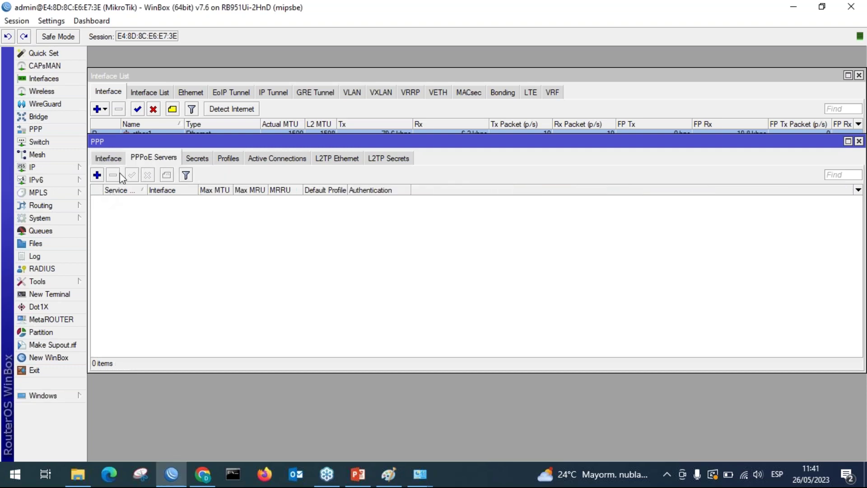
left_click(97, 175)
left_click_drag(422, 151, 300, 208)
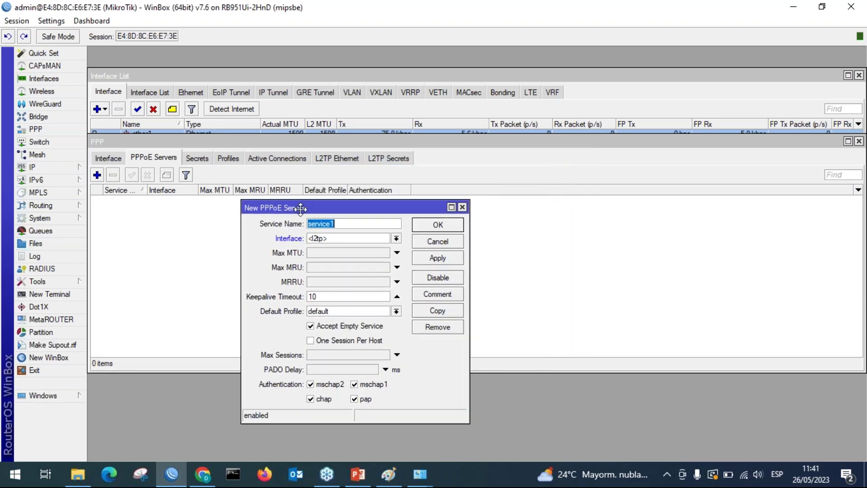
left_click(462, 207)
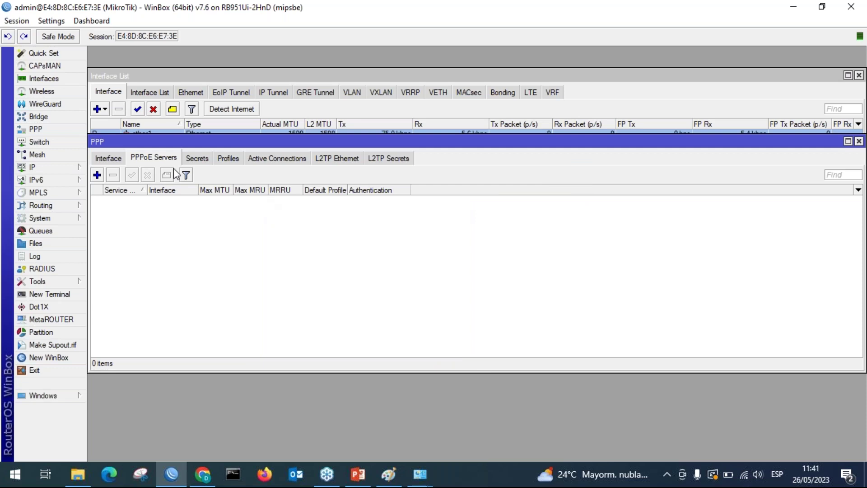
left_click(227, 159)
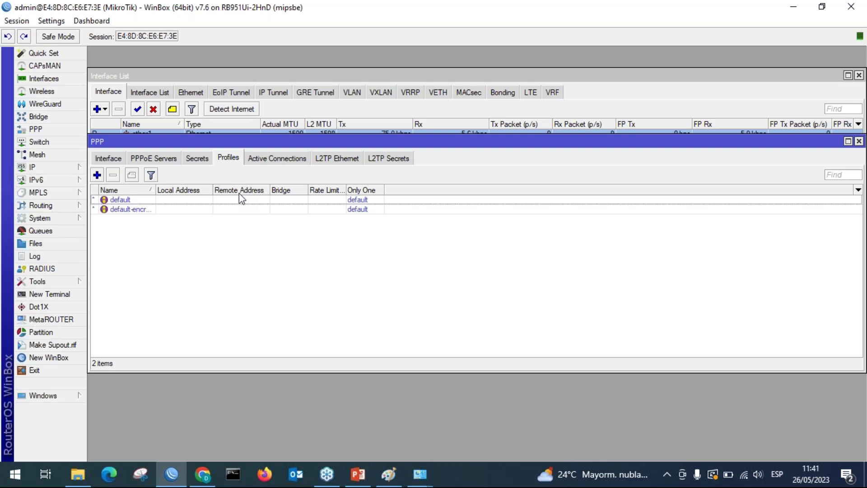
left_click(166, 159)
left_click(227, 160)
left_click(282, 159)
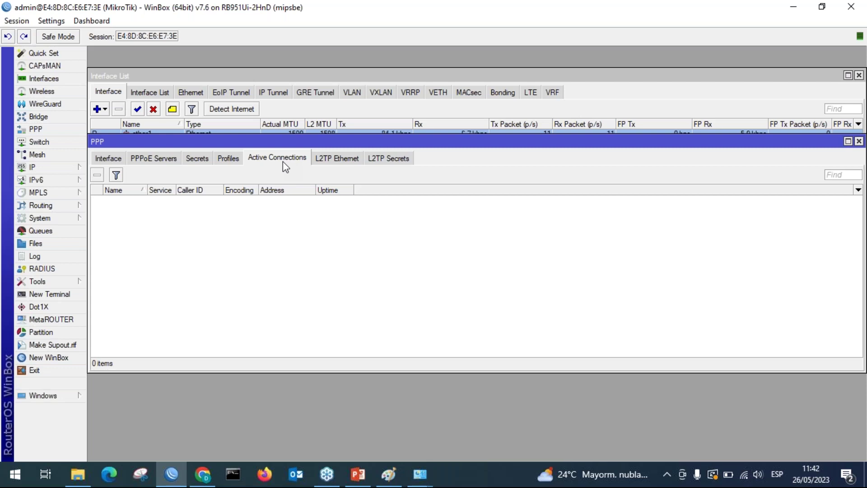
left_click(237, 159)
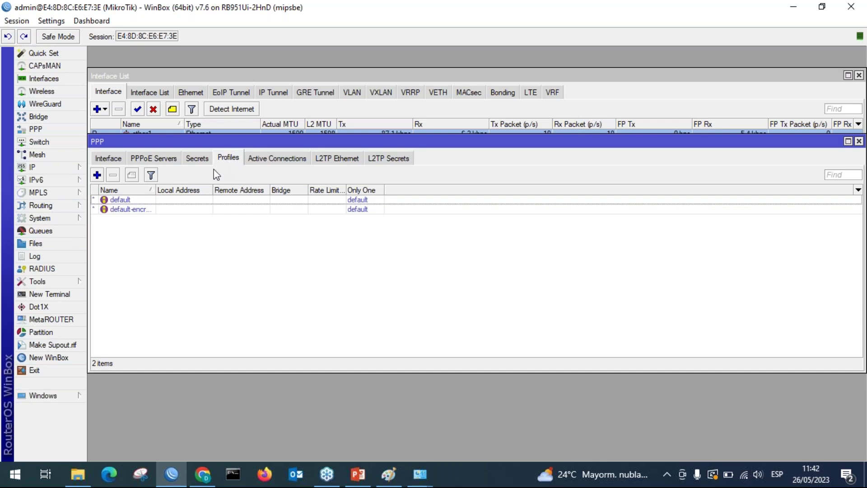
- Add a new PPP profile named RED_2DO_PISO
left_click(97, 175)
left_click_drag(456, 85, 344, 86)
left_click(378, 122)
left_click_drag(378, 122, 323, 124)
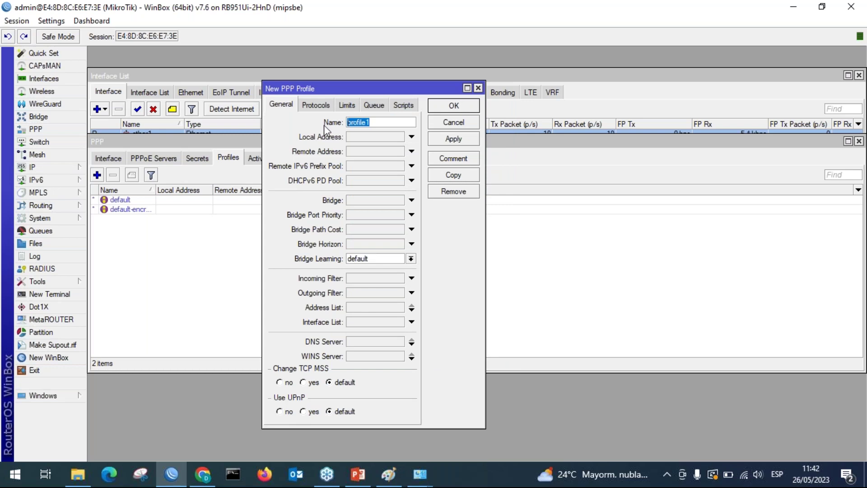
type("RED_2")
type("O PISO")
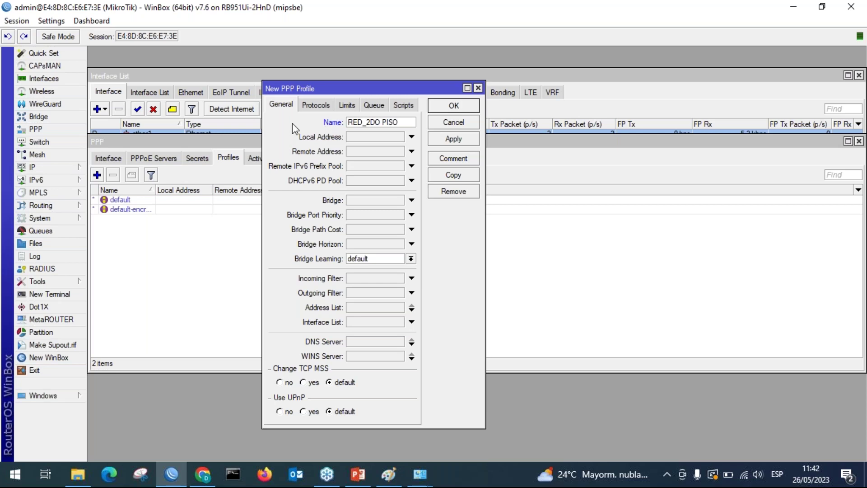
left_click(384, 122)
key("BackSpace")
type("_")
- Enable the profile's local and remote address fields at 0.0.0.0
left_click(411, 151)
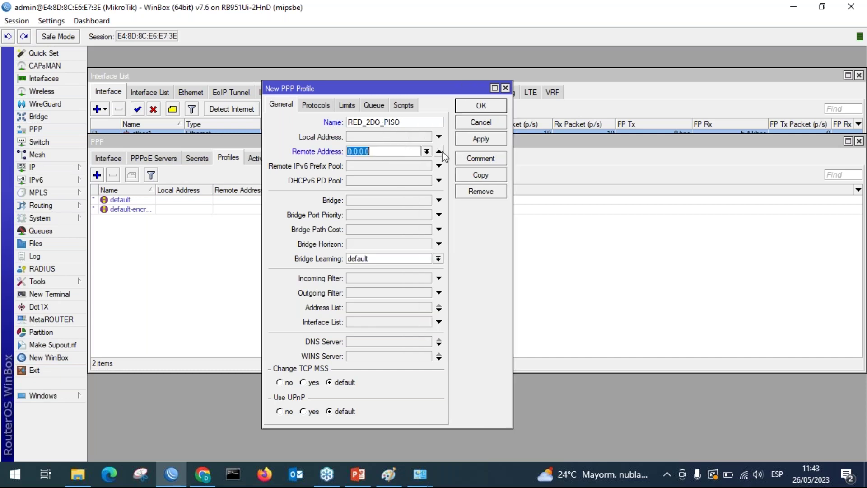
left_click(389, 137)
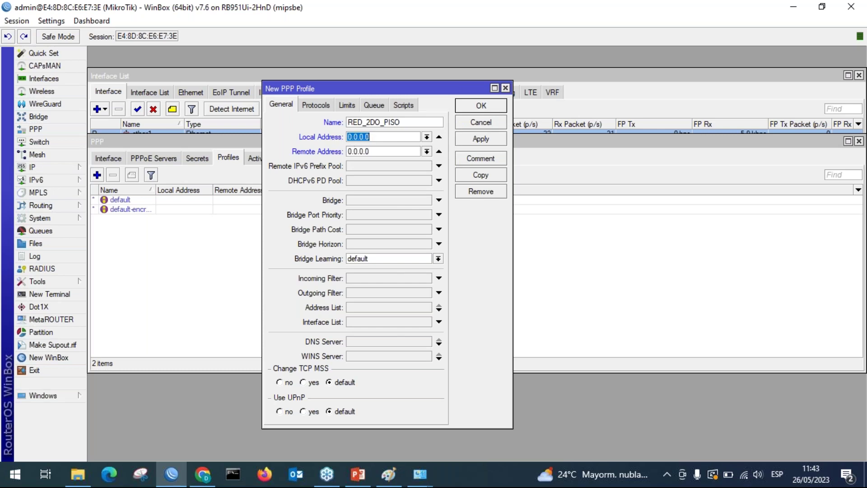
left_click(374, 138)
double_click(349, 137)
left_click_drag(339, 89, 349, 140)
left_click(151, 132)
- Inspect the ether4 interface's properties
left_click(153, 163)
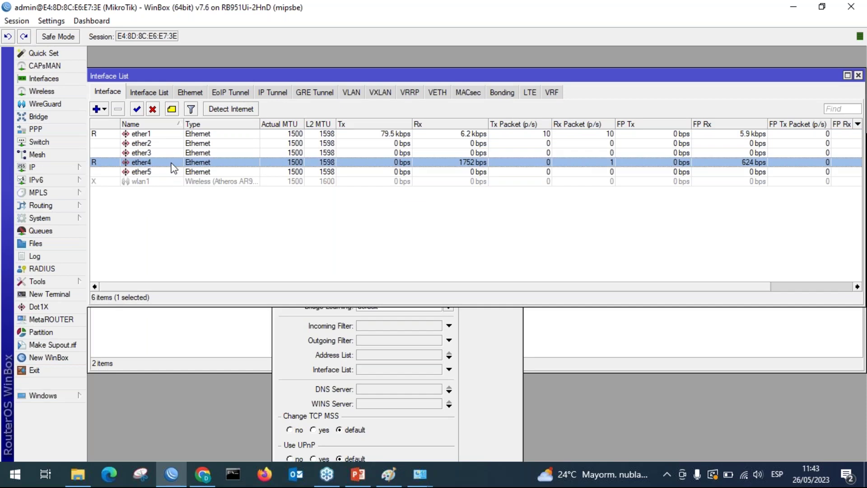
double_click(172, 164)
left_click(373, 136)
left_click(340, 134)
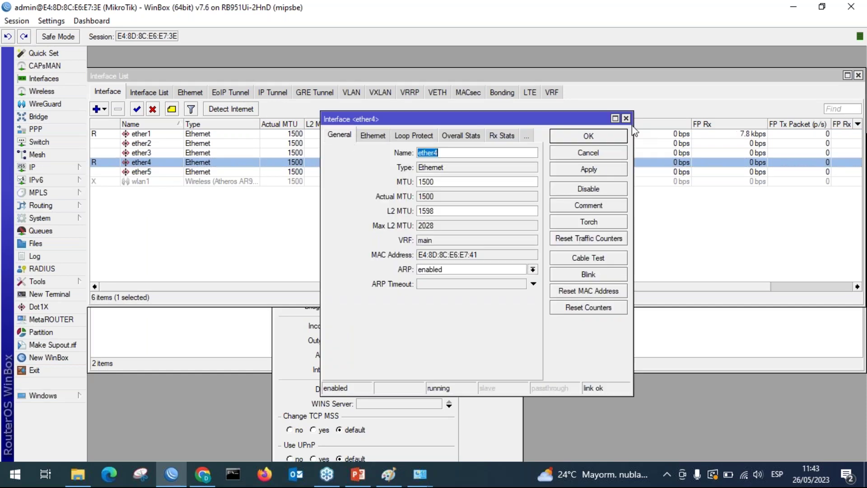
left_click(556, 136)
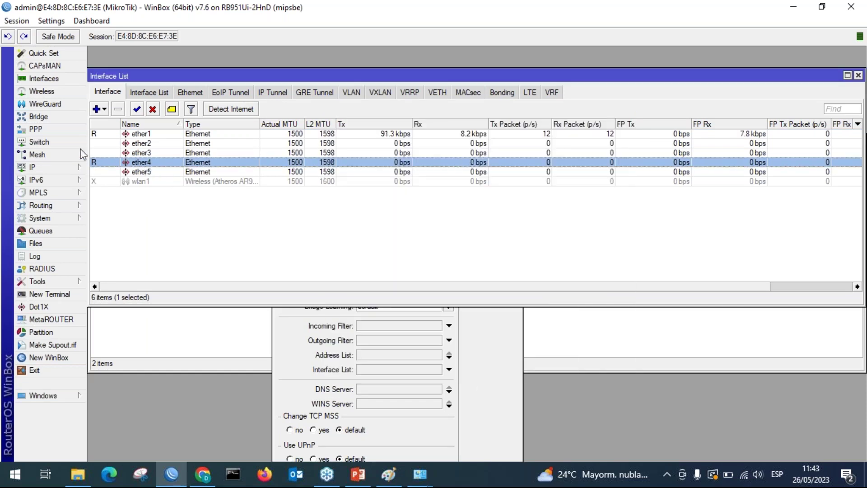
- Check in IP > DHCP Client that ether4 is bound to 192.168.1.101/24
left_click(54, 169)
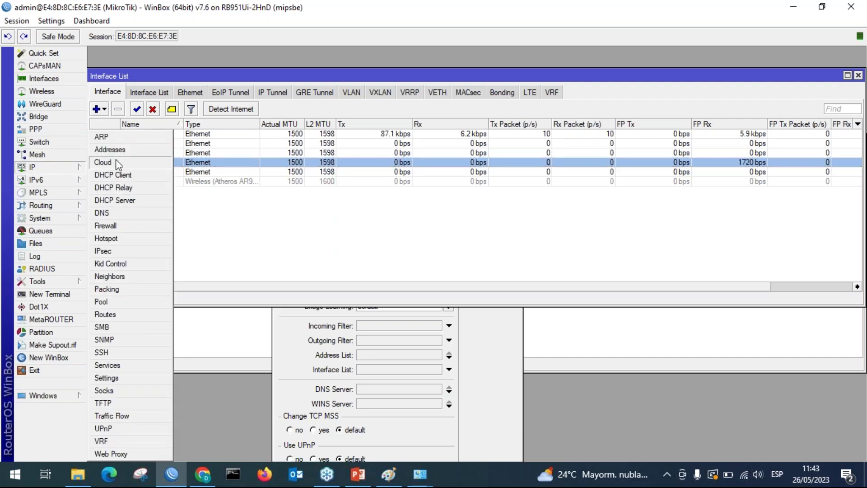
left_click(54, 168)
left_click(56, 170)
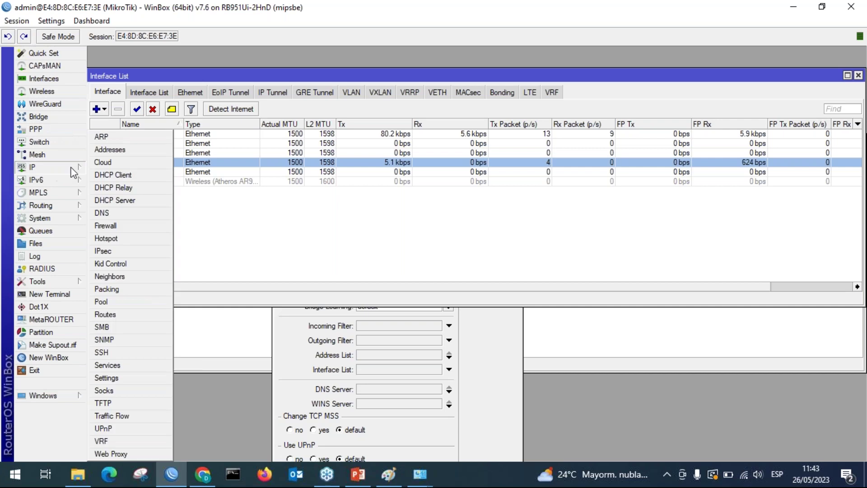
left_click(126, 176)
left_click(308, 267)
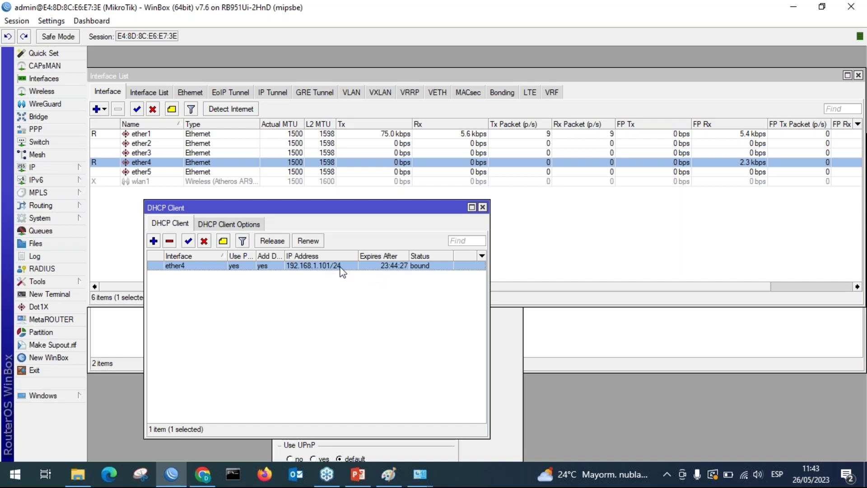
- Set RED_2DO_PISO's local address to 192.168.20.1 and remote address to 192.168.20.200
left_click(517, 343)
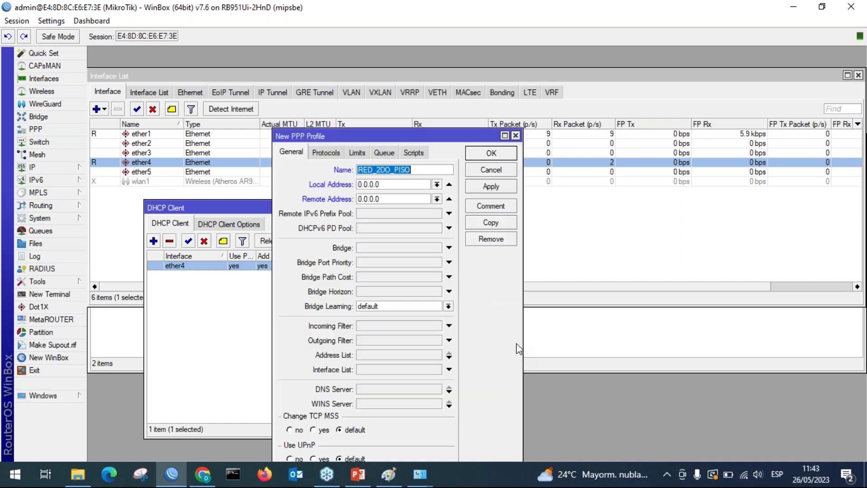
left_click(405, 187)
key("ctrl+a")
type("19")
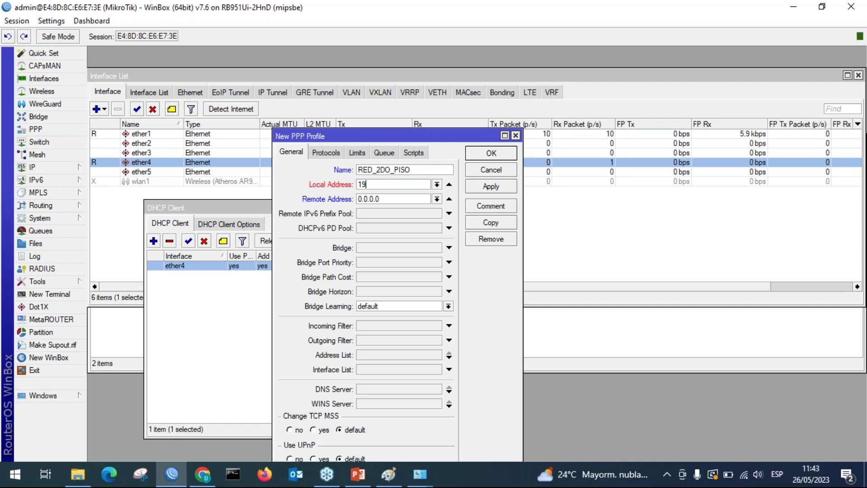
type("2.168.1.1")
left_click_drag(401, 184, 348, 187)
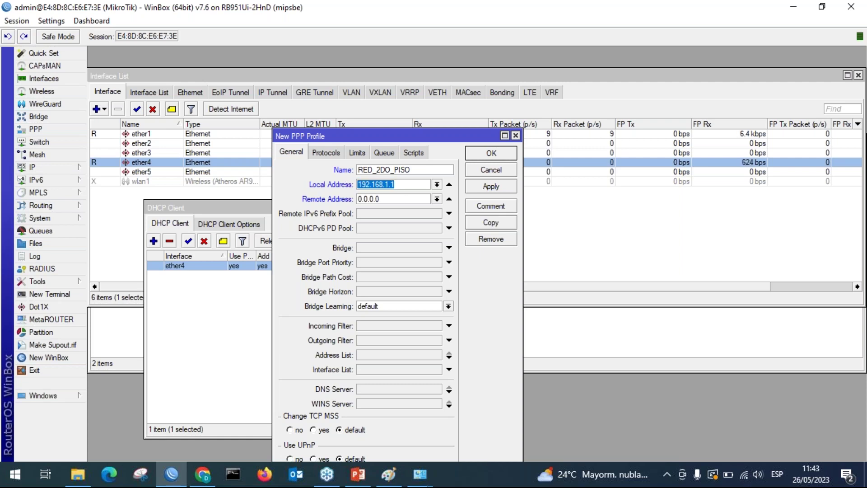
key("BackSpace")
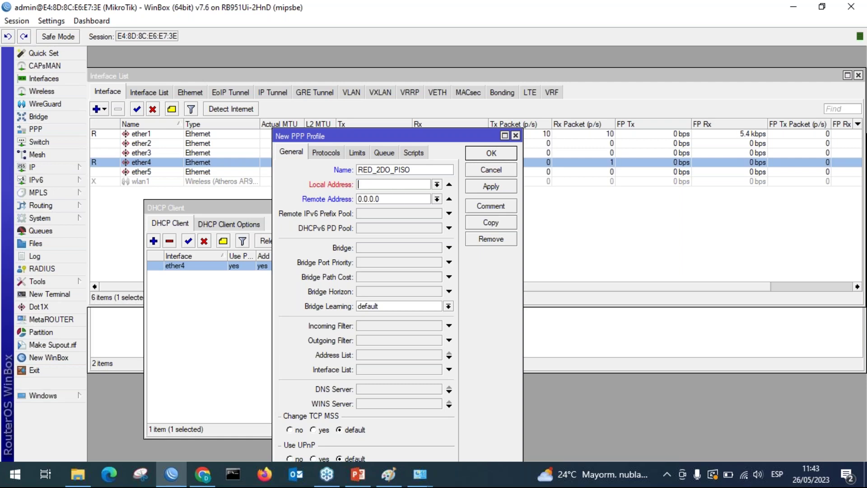
type("192.168.20.1")
left_click_drag(384, 199, 352, 201)
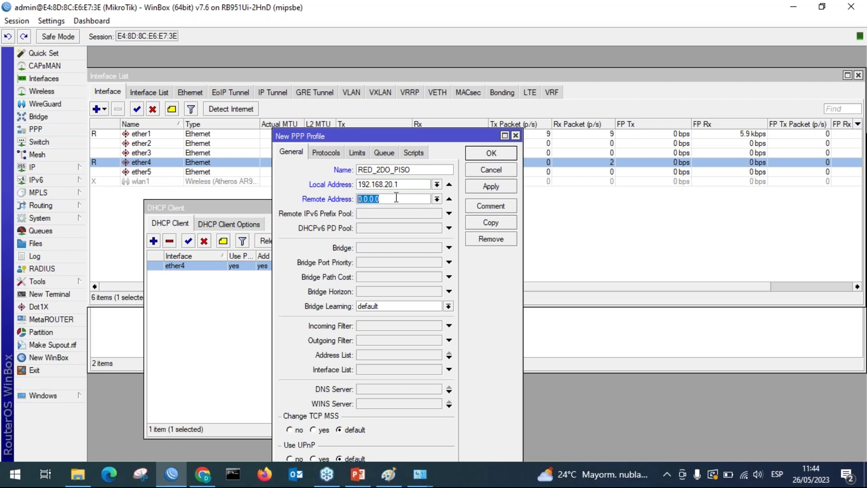
type("192")
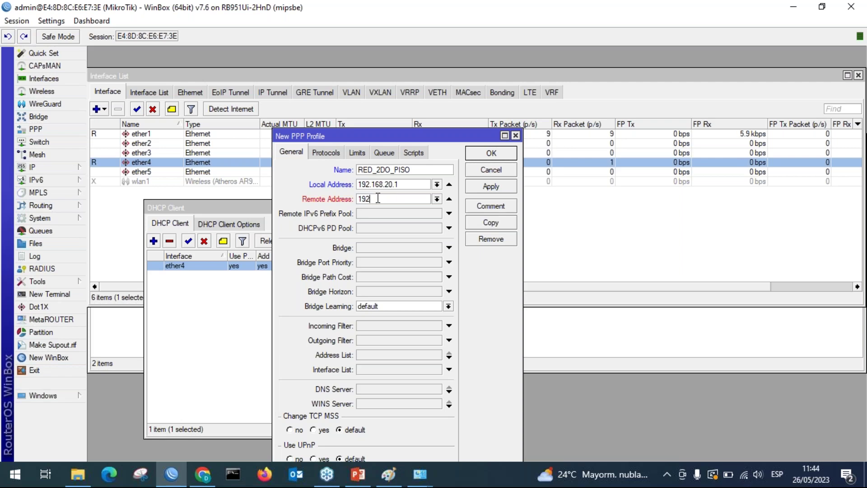
left_click_drag(415, 184, 368, 187)
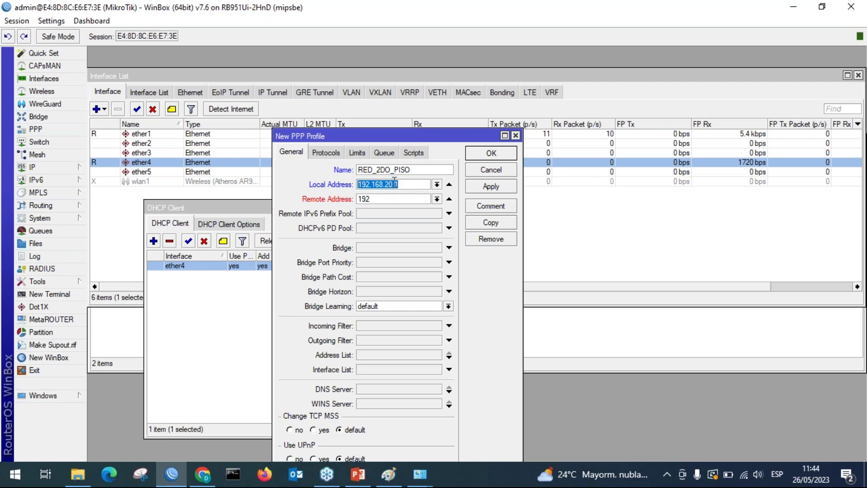
left_click(377, 198)
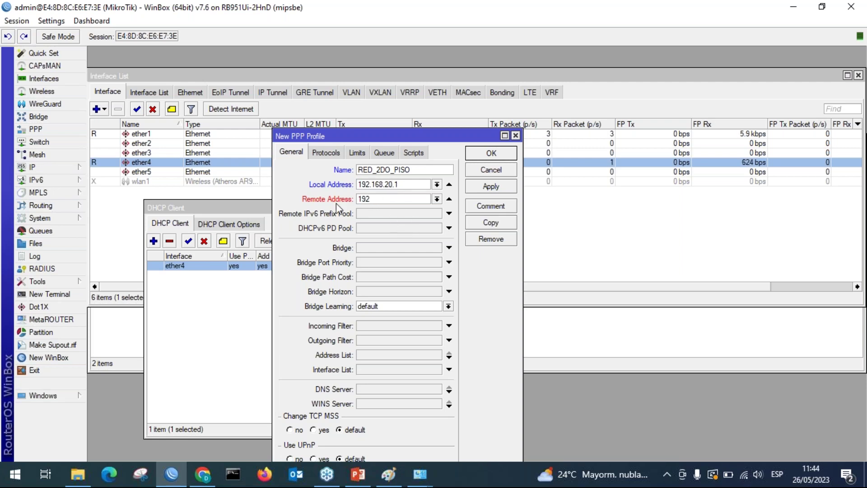
type("192.168")
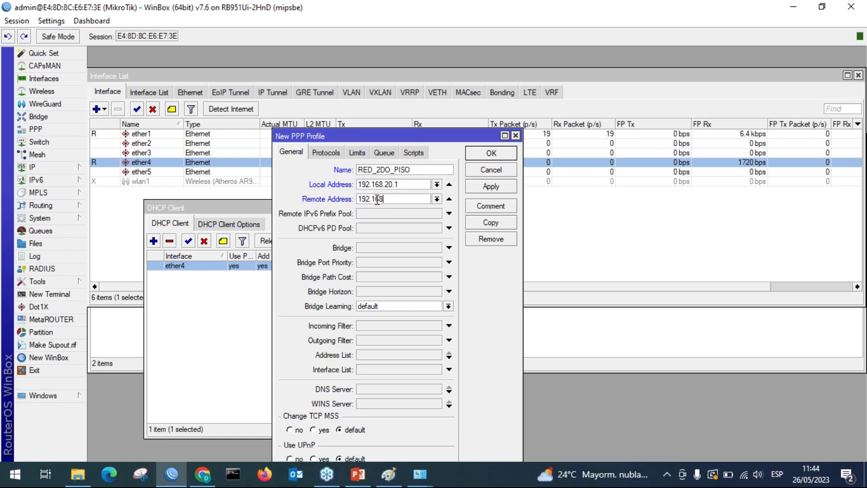
type(".20.200")
- Add DNS servers 8.8.8.8 and 8.8.4.4 to the RED_2DO_PISO profile
left_click_drag(373, 132, 372, 76)
left_click(362, 329)
type("8")
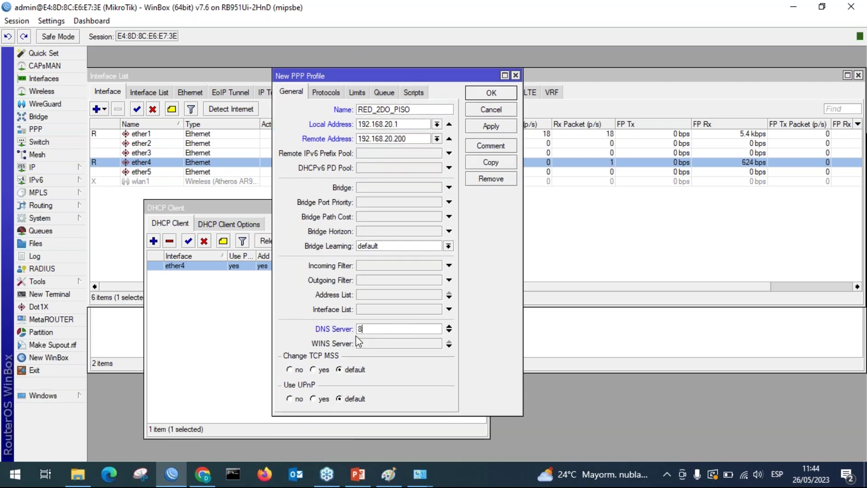
type(".8.8.8")
left_click(449, 332)
type("8.")
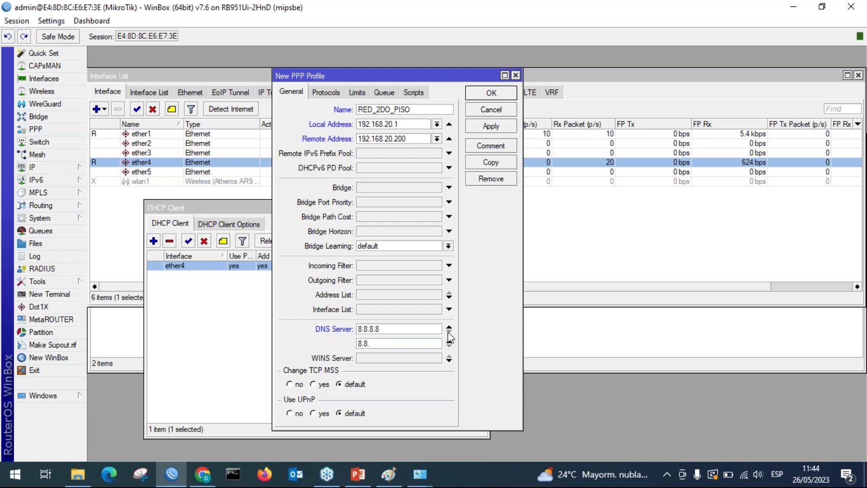
type("8.4.4")
left_click(335, 94)
- Enter a 10M/10M rx/tx rate limit on the profile's Limits tab
left_click(355, 92)
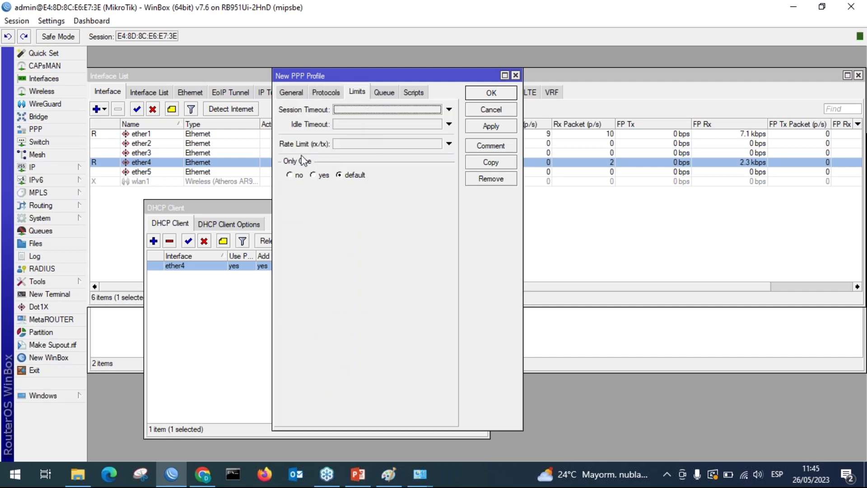
left_click(349, 144)
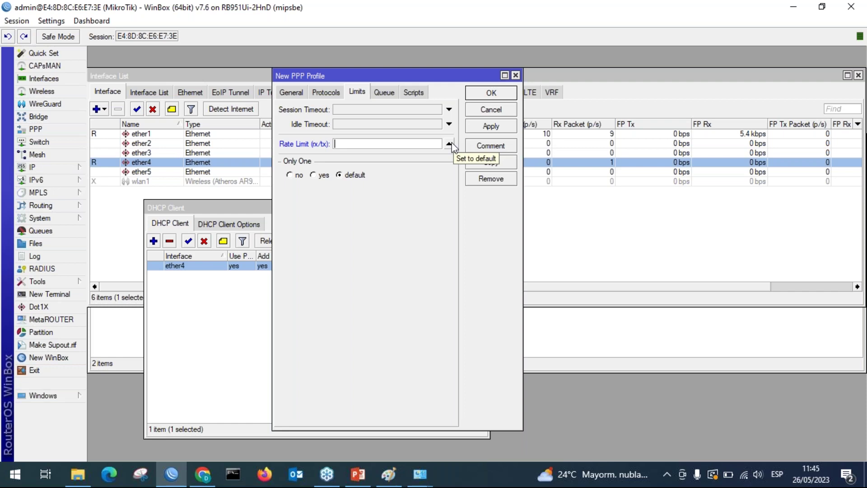
type("10M/")
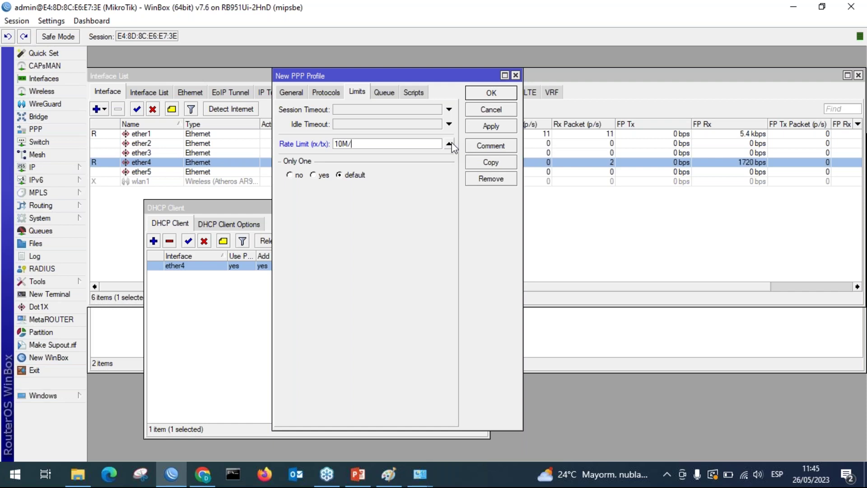
type("10/")
key("BackSpace")
type("M")
- Apply and save the RED_2DO_PISO profile to the profiles list
left_click(494, 128)
left_click(489, 91)
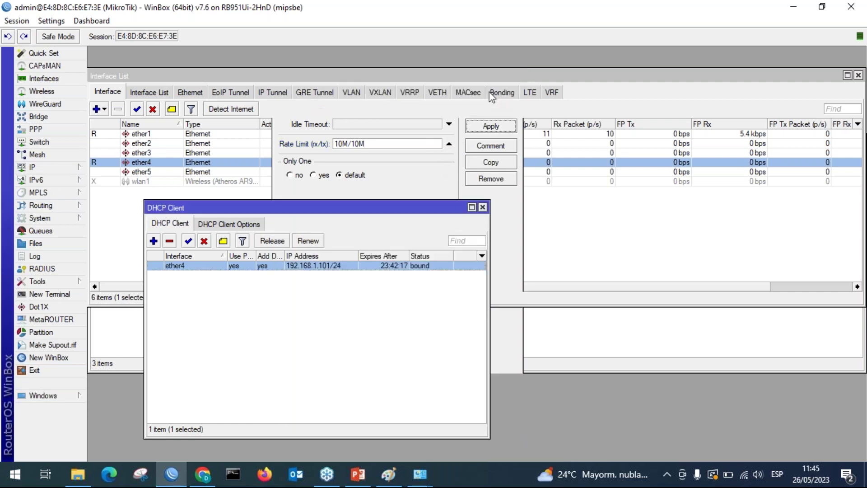
left_click_drag(322, 212, 336, 193)
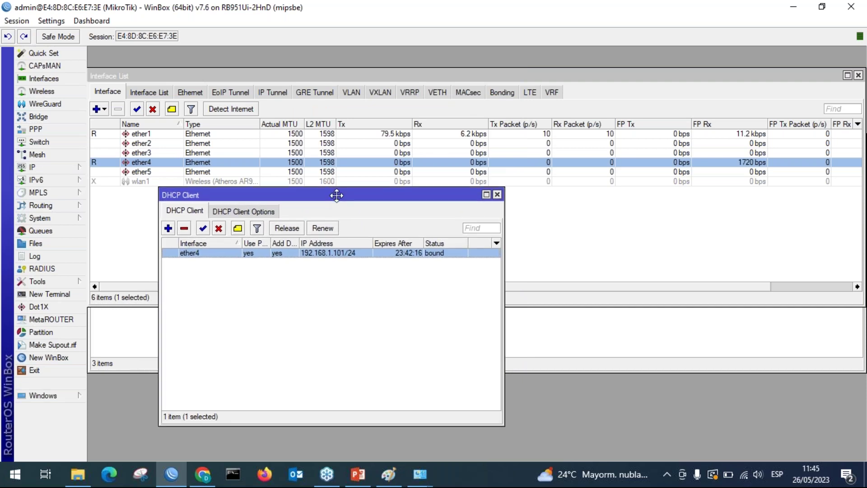
left_click(552, 349)
left_click(206, 200)
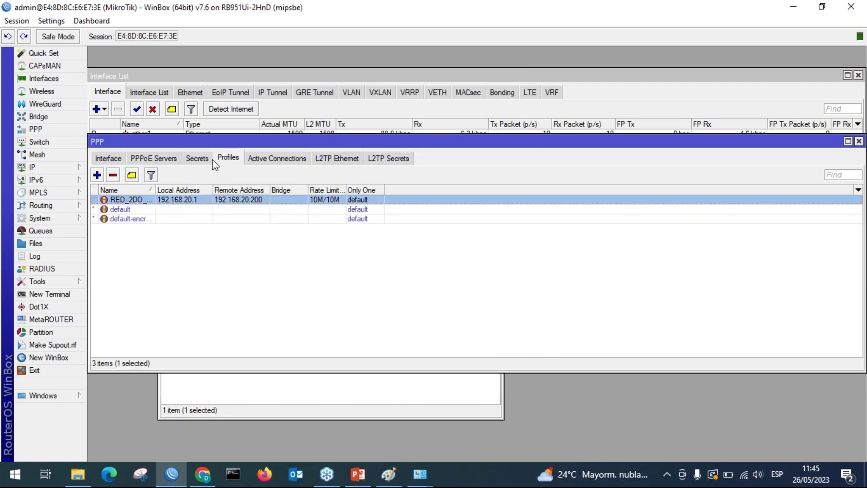
- Add a new PPP profile named PLANSUPER_100M
left_click(97, 175)
left_click(290, 92)
double_click(390, 109)
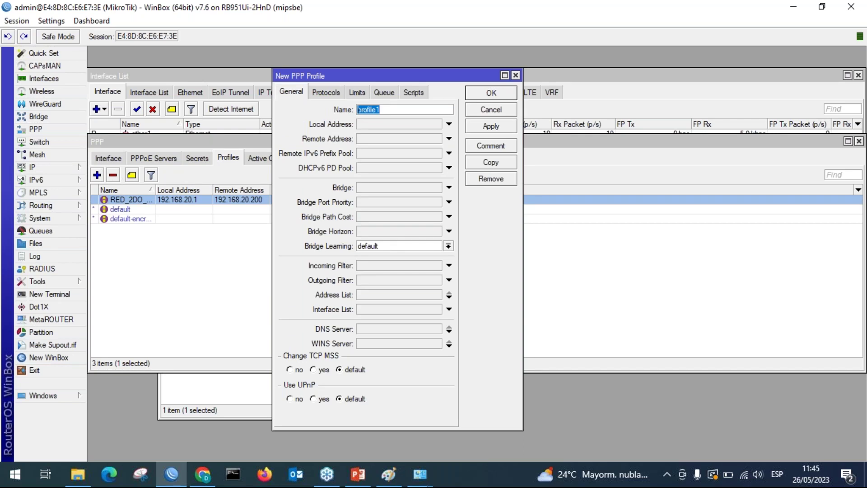
type("PLANSUPER_100M")
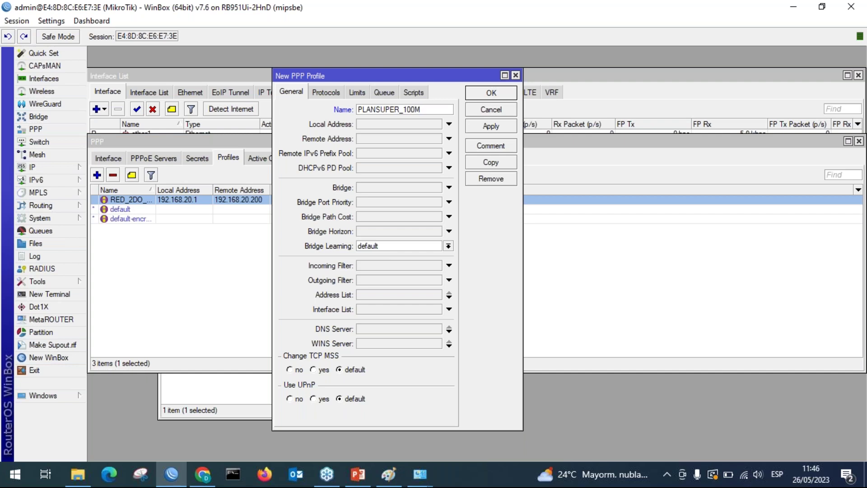
- Give PLANSUPER_100M local address 192.168.100.1 and remote address 192.168.100.2
left_click(412, 128)
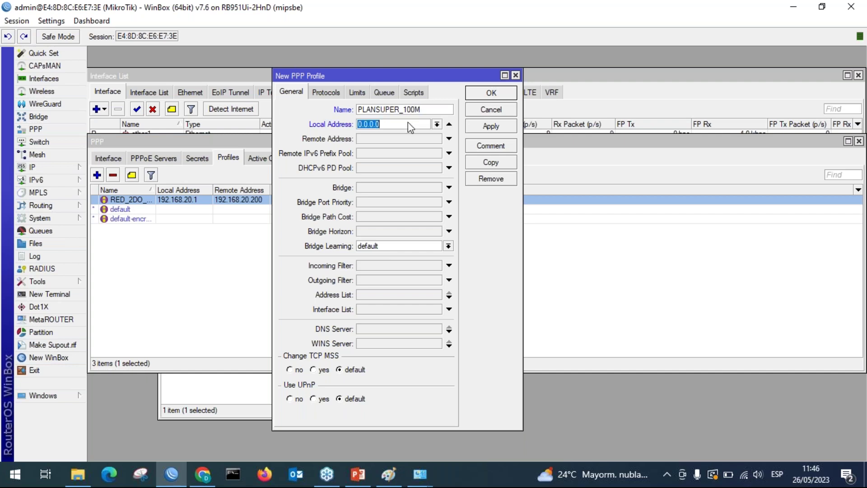
left_click_drag(459, 80, 506, 87)
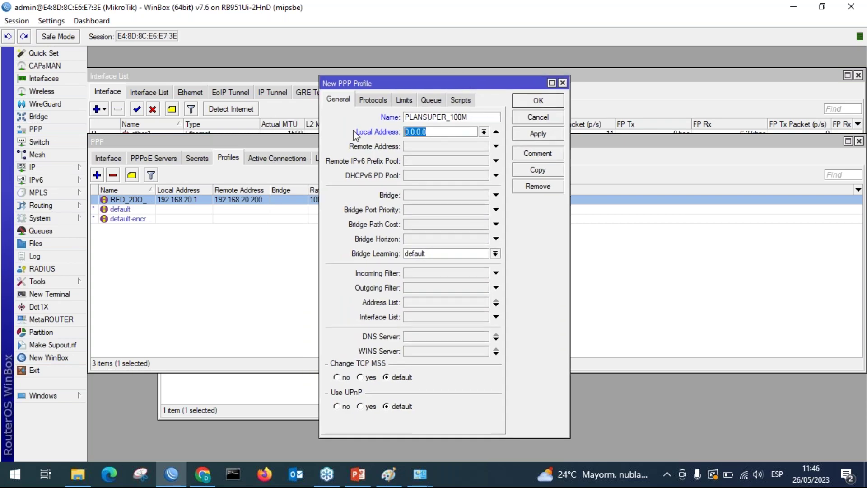
type("192.168.100.")
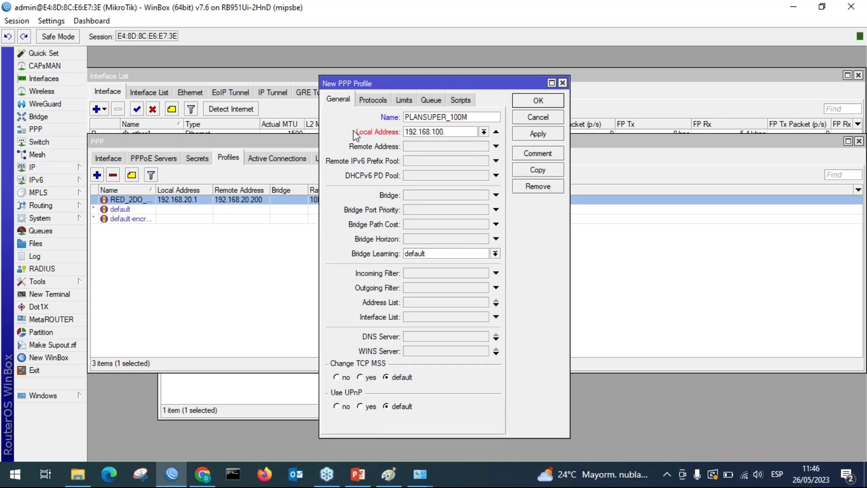
type("1")
key("ctrl+a")
key("ctrl+c")
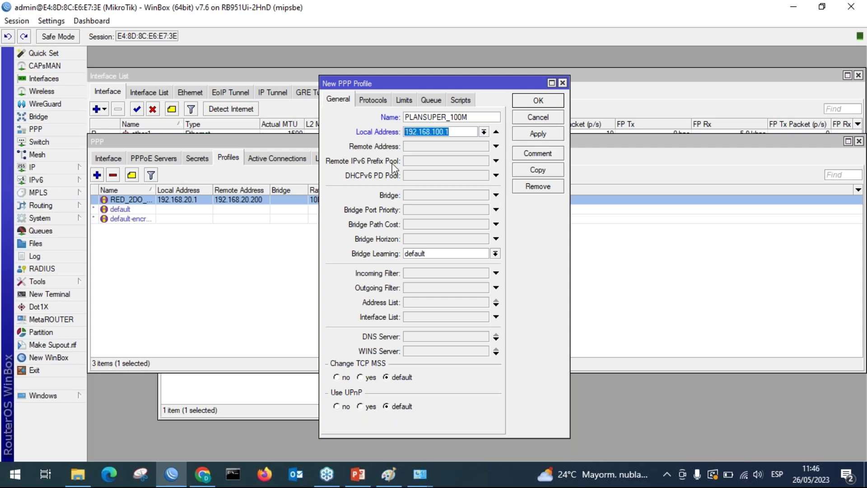
left_click(421, 142)
key("ctrl+v")
key("BackSpace")
type("2")
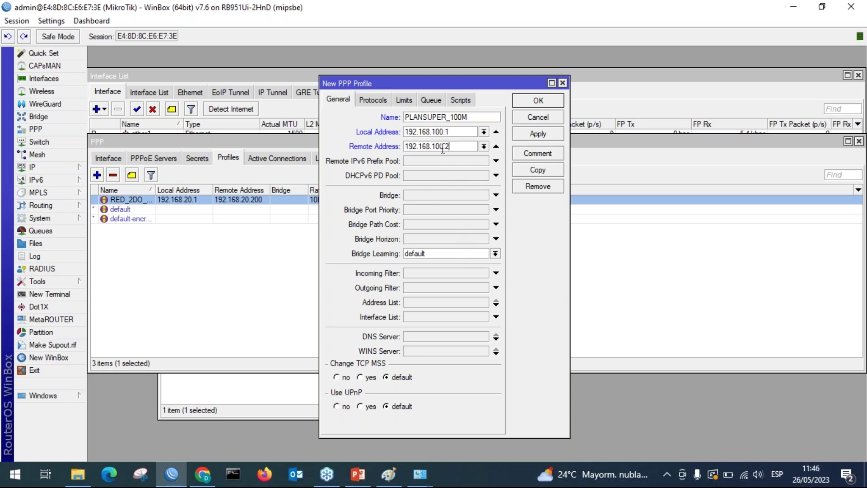
left_click_drag(450, 146, 398, 151)
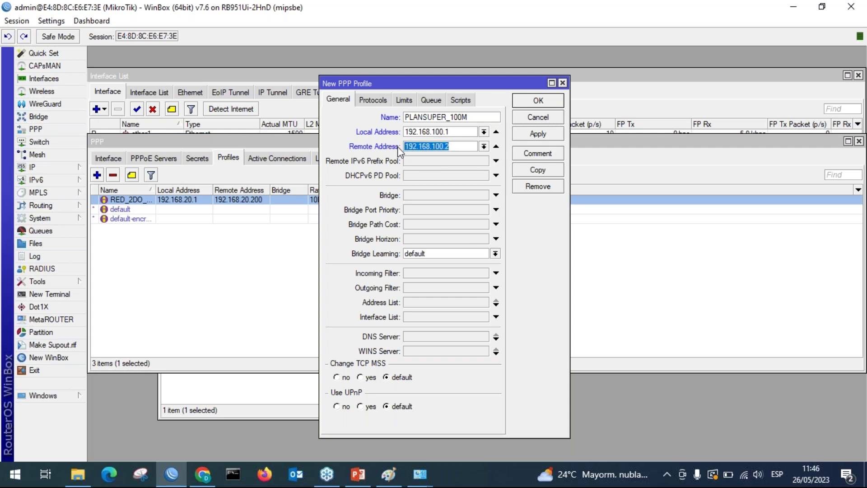
left_click(456, 146)
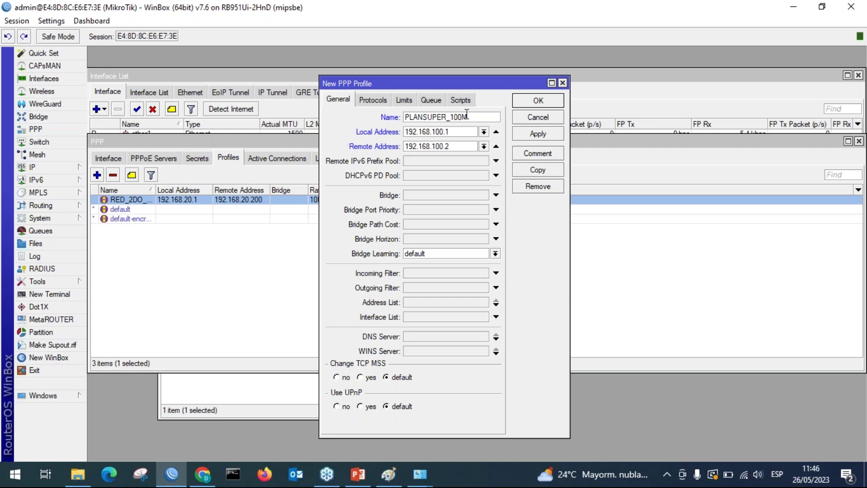
left_click_drag(456, 146, 402, 147)
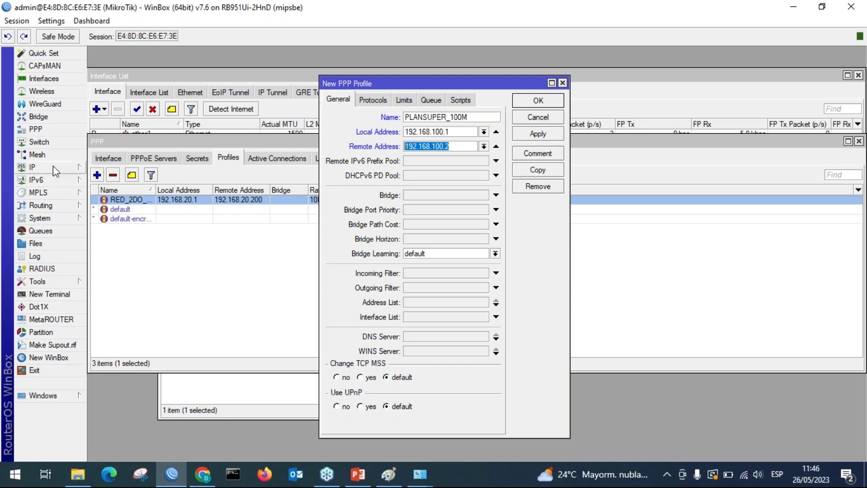
- Add a new IP pool named PLANSUPER_100MPOOL under IP > Pool
left_click(53, 166)
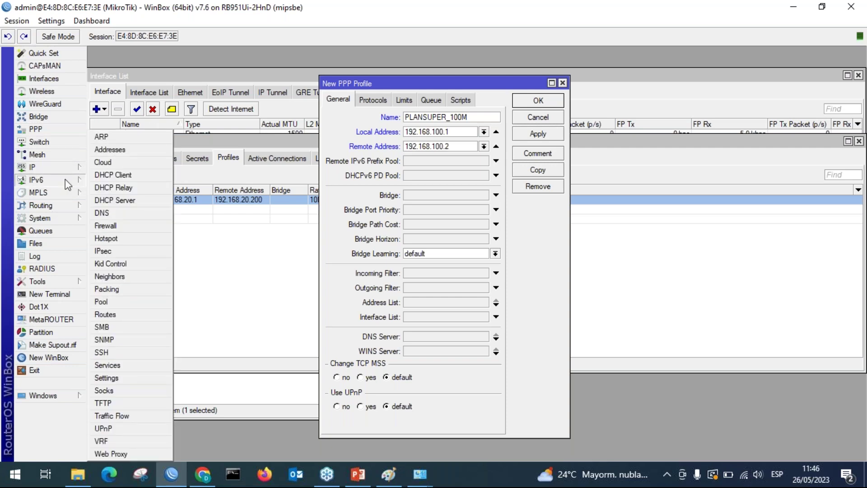
mouse_move(59, 170)
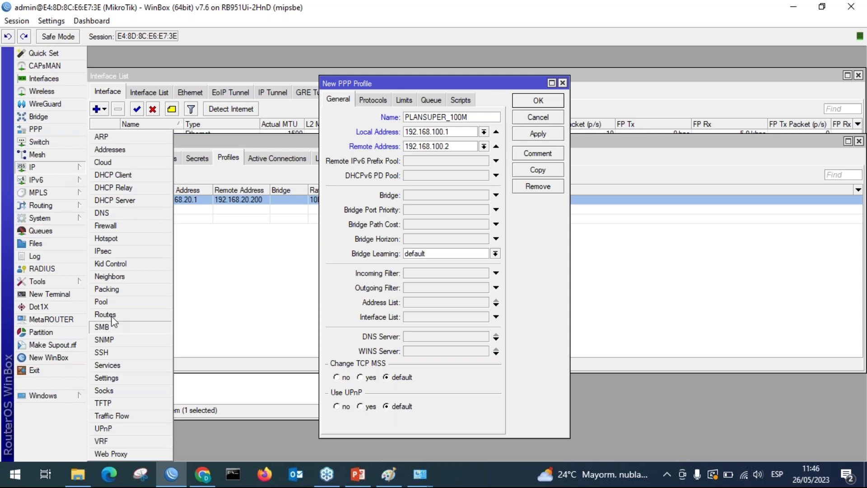
left_click(101, 301)
left_click(367, 230)
left_click_drag(465, 199, 474, 221)
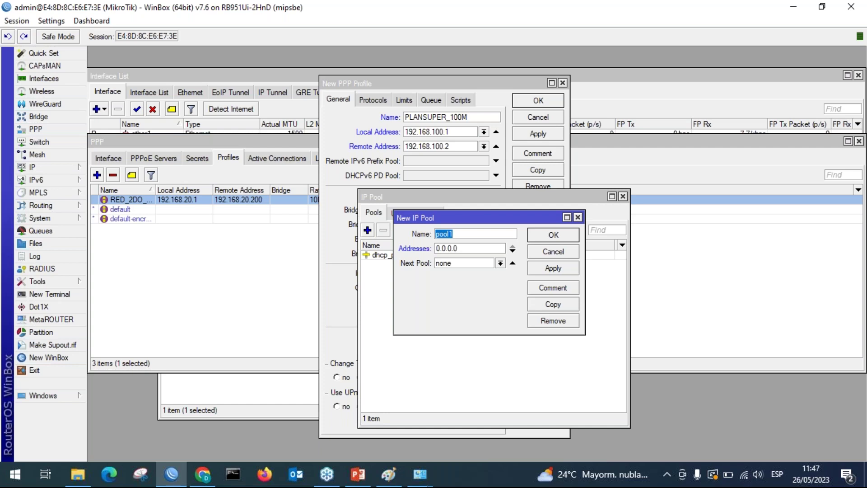
type("PLANSEPER_100")
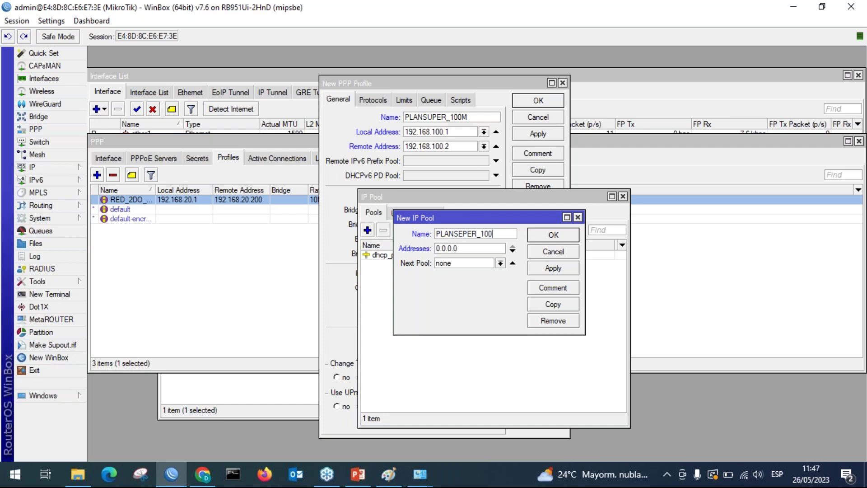
type("MPOOL")
left_click(461, 234)
key("BackSpace")
type("U")
- Set the pool's addresses to 192.168.100.2-192.168.100.254 and save it
left_click_drag(481, 247, 321, 246)
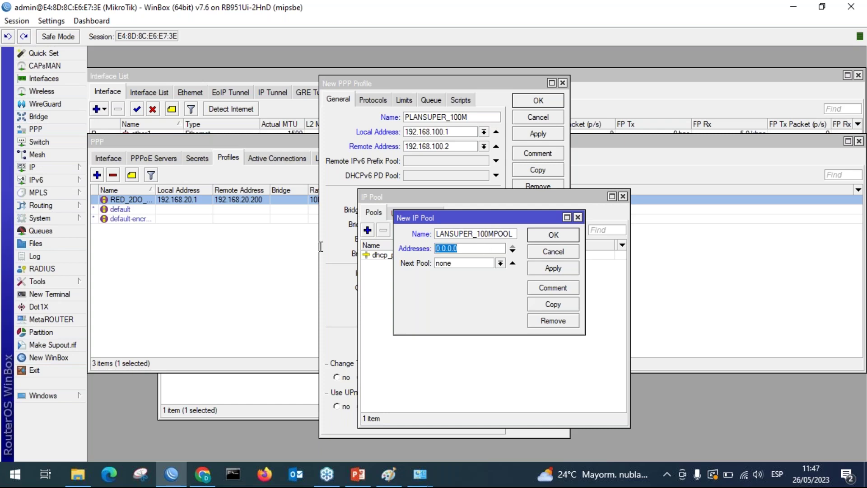
left_click(459, 133)
left_click_drag(459, 133, 378, 137)
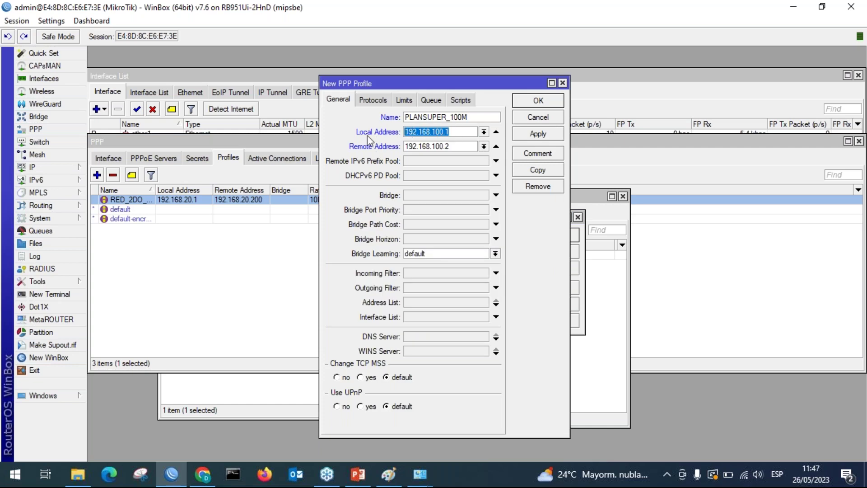
left_click(582, 260)
double_click(466, 245)
type("192.168.100.")
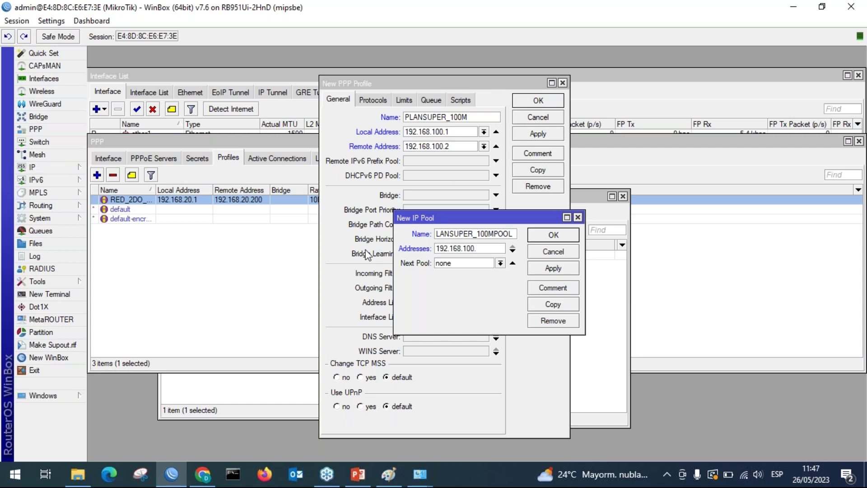
type("2-192.168.100.254")
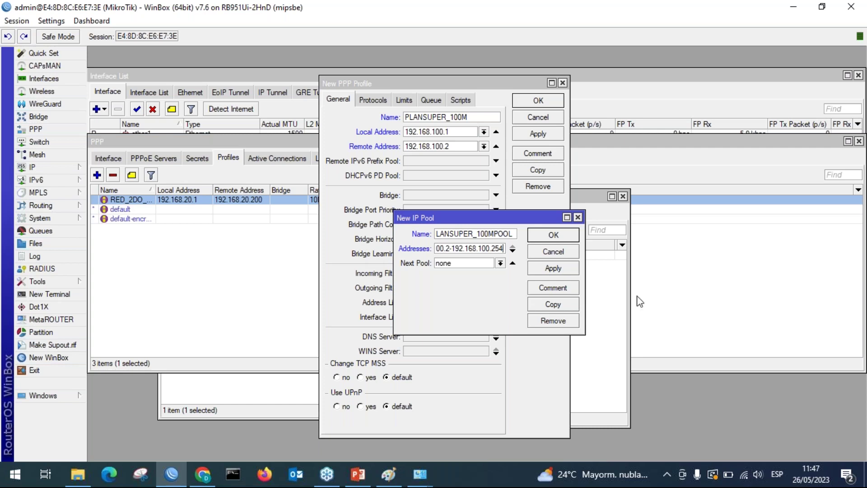
key("ctrl+Left")
key("ctrl+Left")
key("ctrl+Left")
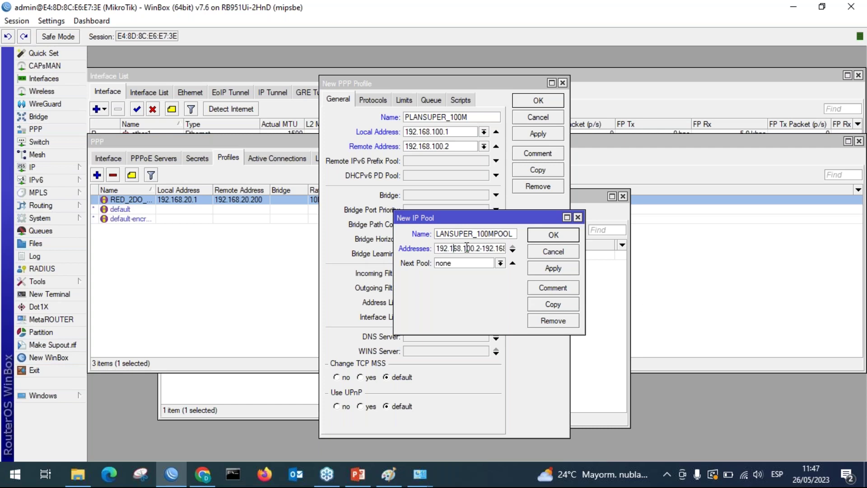
key("End")
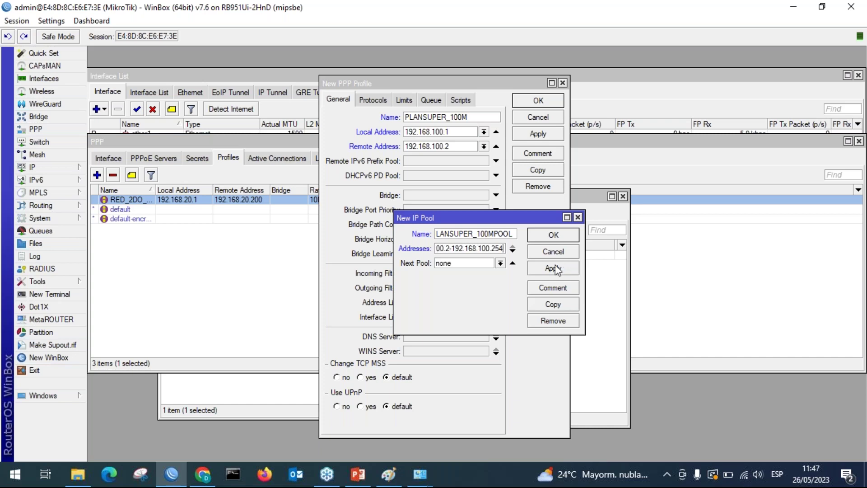
left_click(557, 268)
left_click(554, 235)
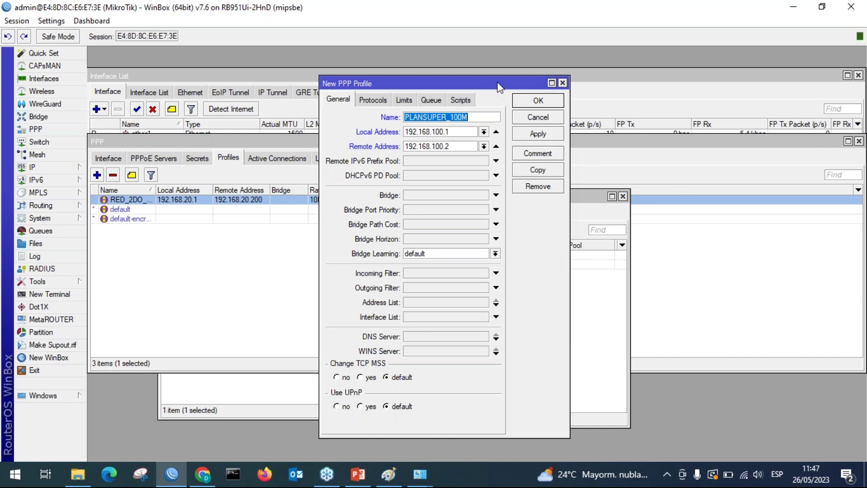
- Make the new profile take remote addresses from the PLANSUPER_100MPOOL pool
left_click(466, 120)
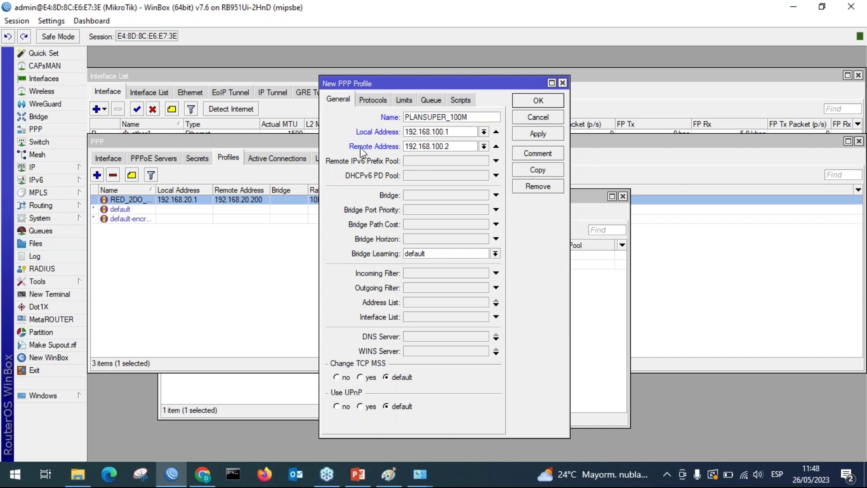
left_click(484, 146)
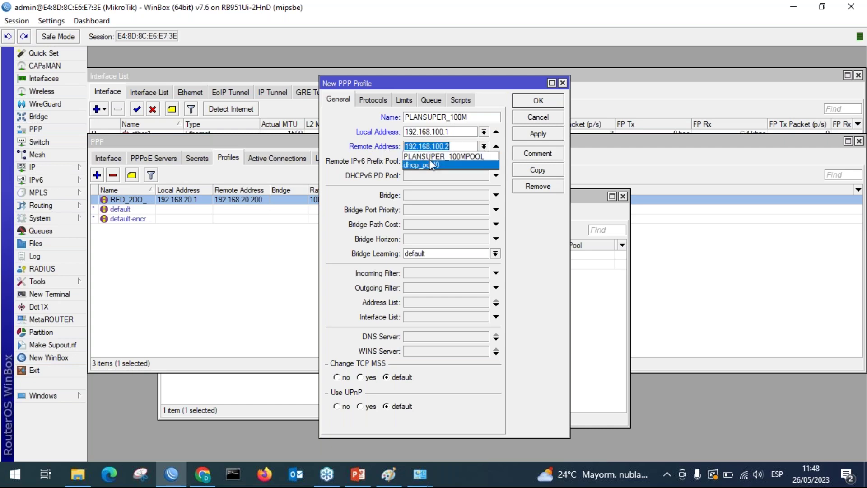
left_click(464, 157)
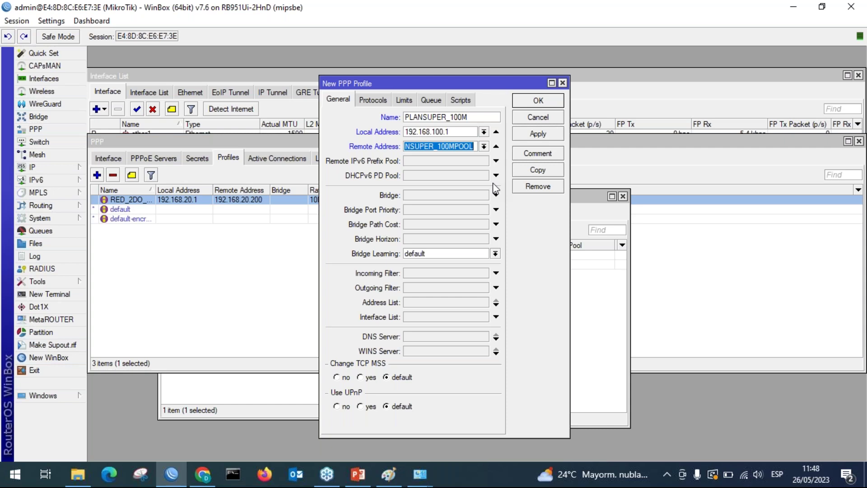
- Enter DNS servers 8.8.8.8 and 8.8.4.4 for the profile
left_click(438, 335)
type("8.8.8.8")
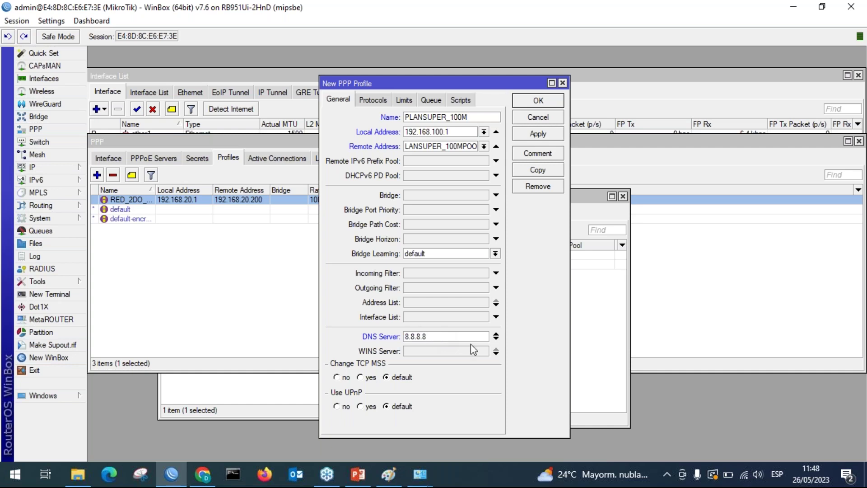
left_click(496, 339)
type("8")
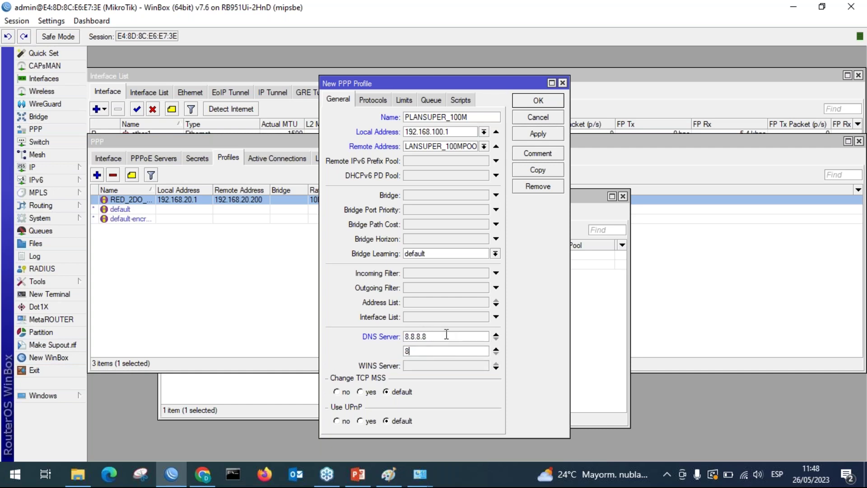
type(".8.4.4")
- Set the profile's rate limit to 100M/100M, then apply and save it
left_click(408, 101)
left_click(406, 154)
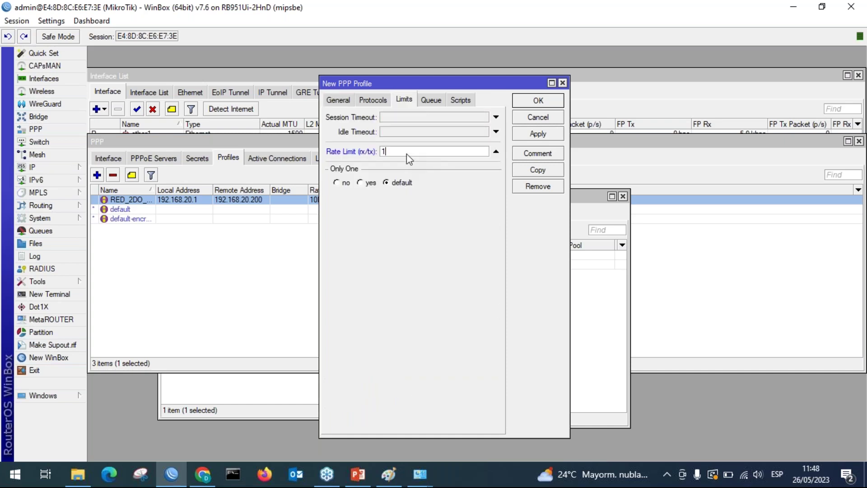
type("100M")
left_click(340, 101)
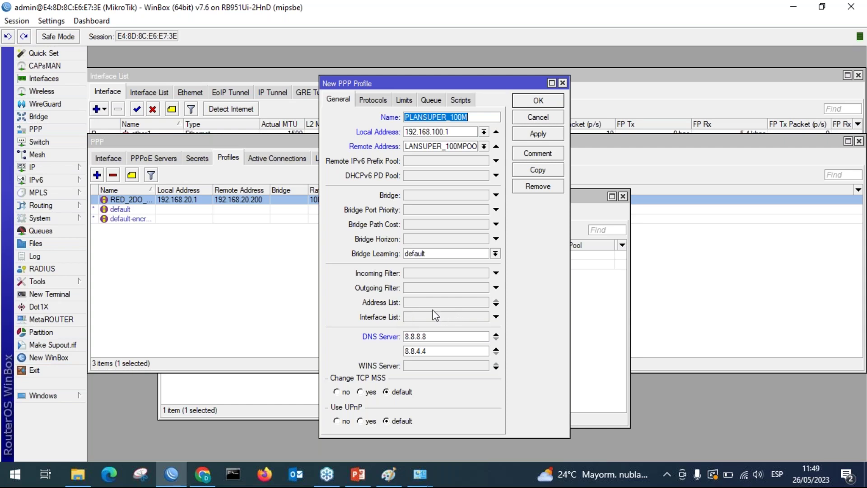
left_click(408, 102)
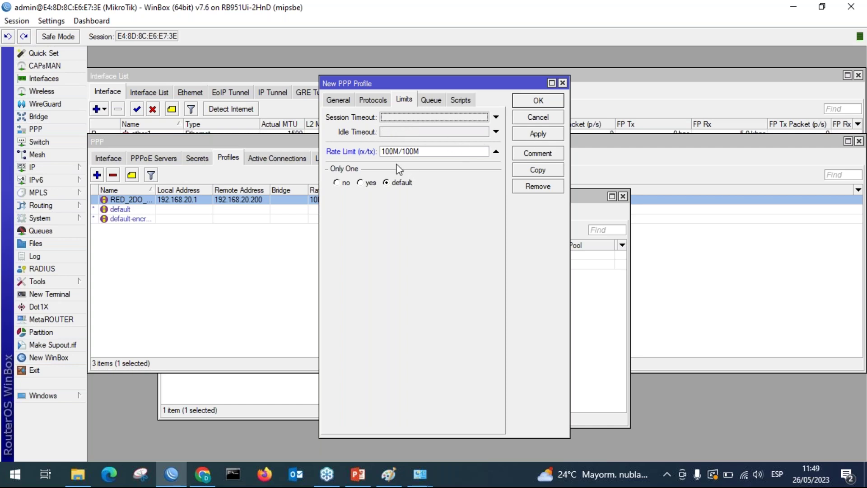
left_click(541, 136)
left_click(540, 102)
left_click_drag(425, 198, 469, 218)
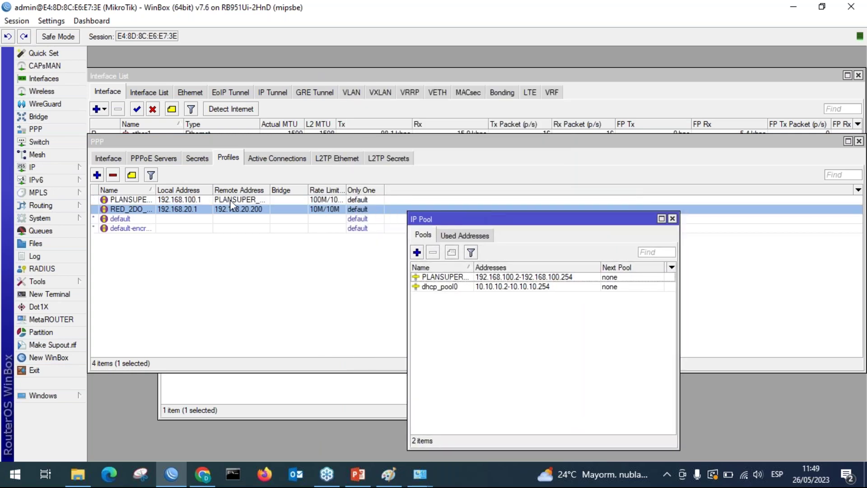
left_click(230, 200)
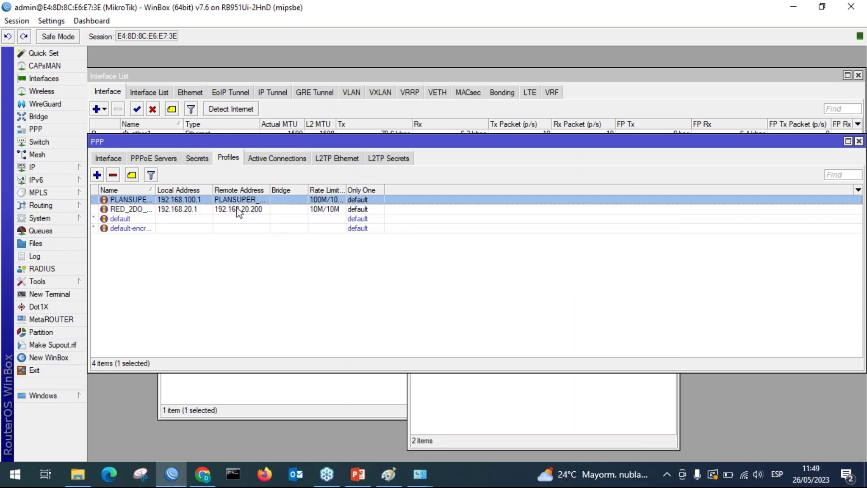
left_click(236, 209)
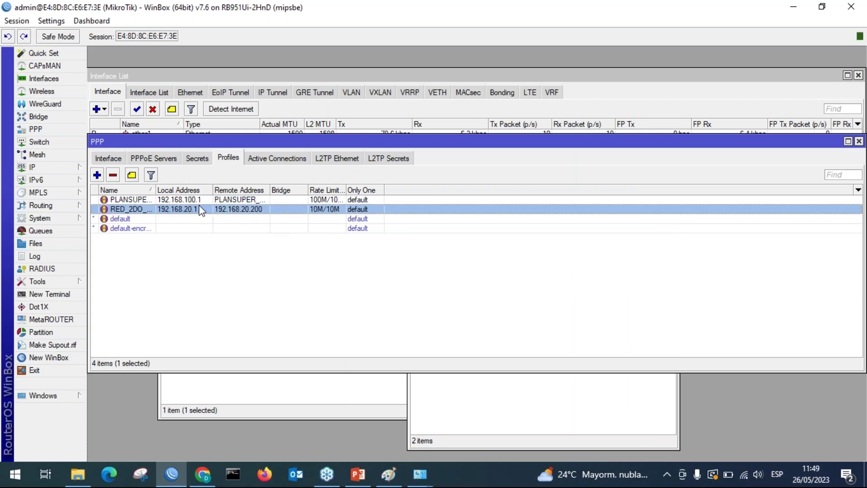
left_click(232, 193)
left_click(239, 191)
double_click(255, 211)
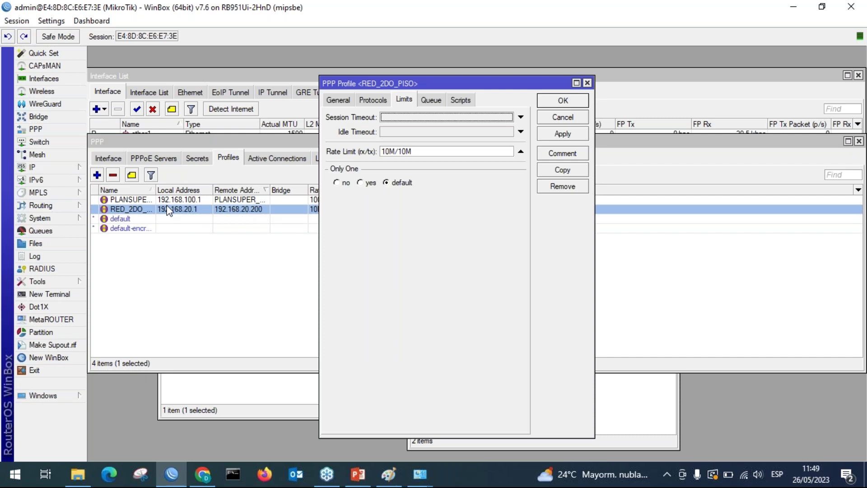
left_click(588, 84)
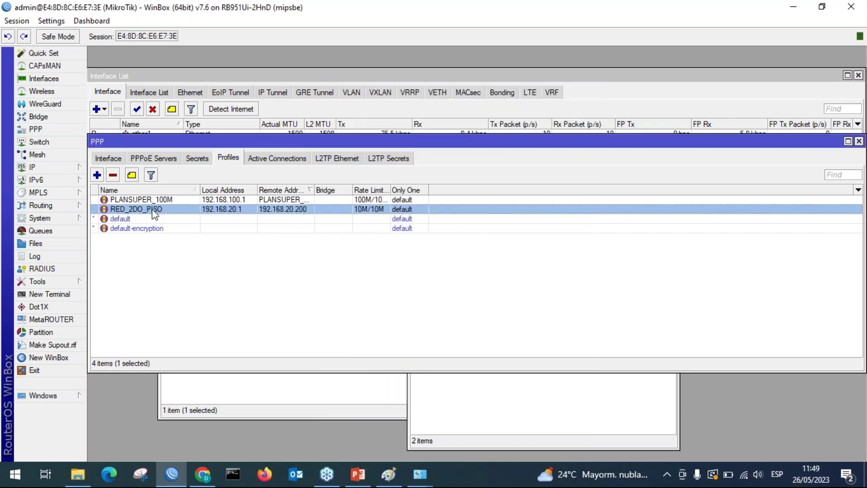
left_click(280, 200)
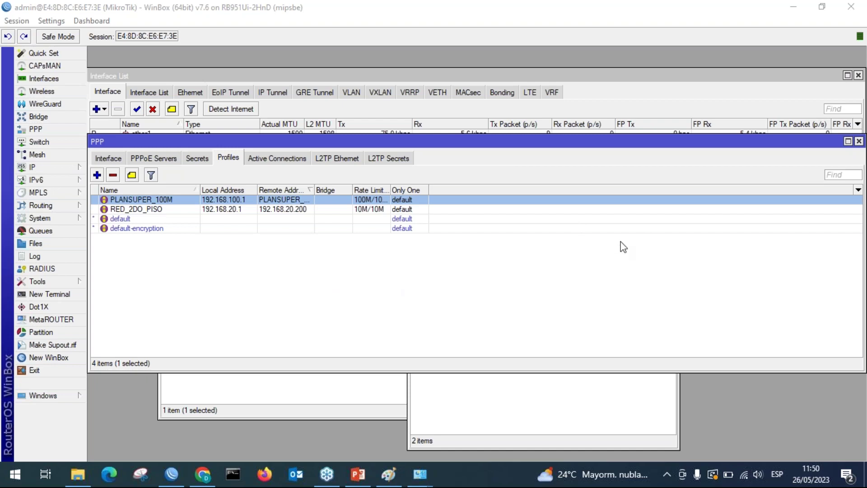
- Close the IP Pool window and review PLANSUPER_100M's general, protocol and 100M/100M limit settings
left_click(671, 217)
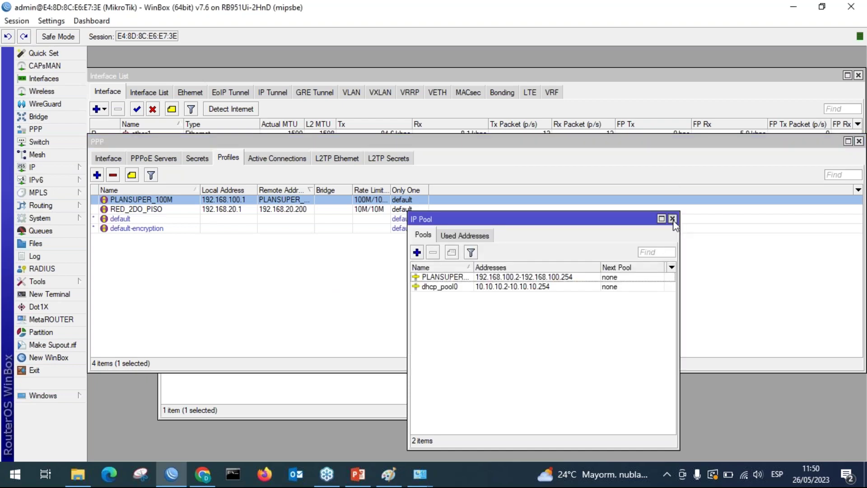
left_click(673, 219)
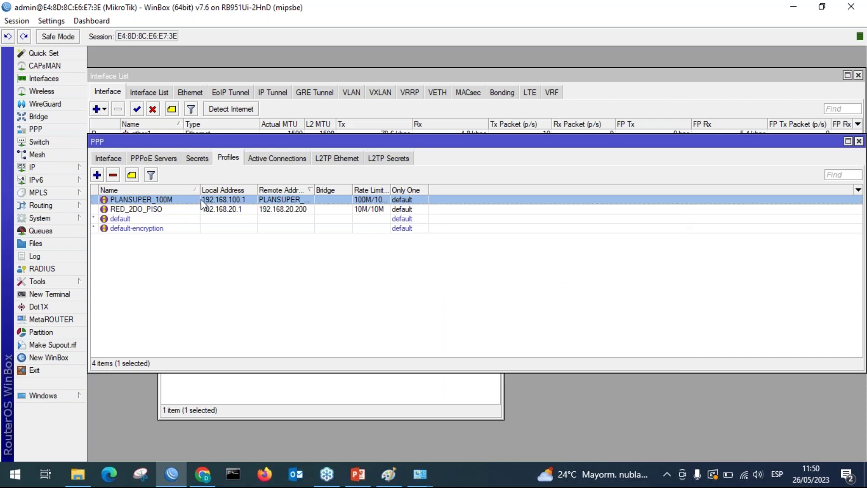
double_click(201, 200)
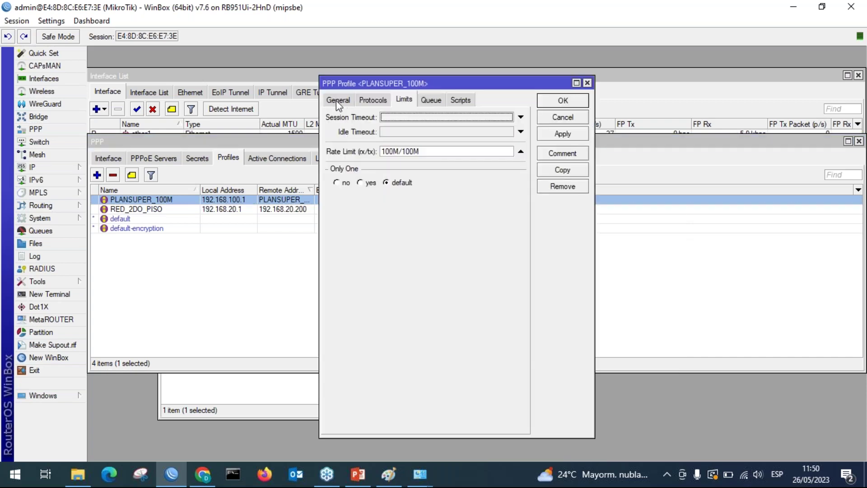
left_click(337, 102)
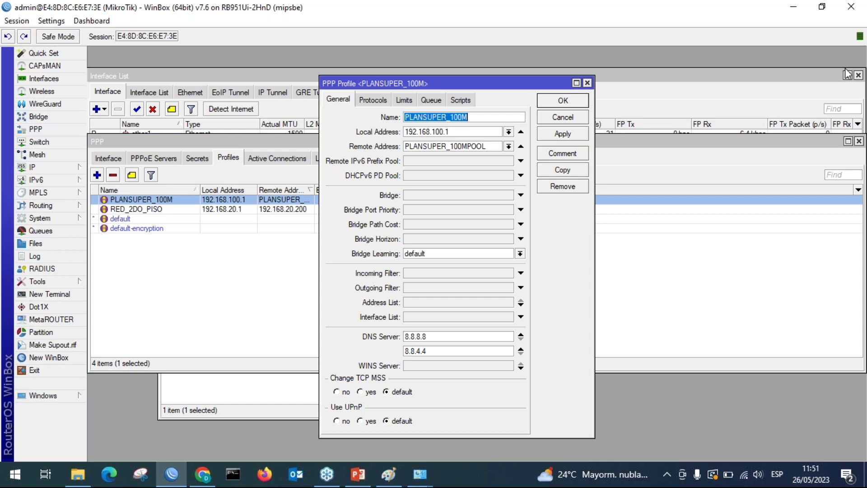
left_click(400, 99)
left_click(402, 101)
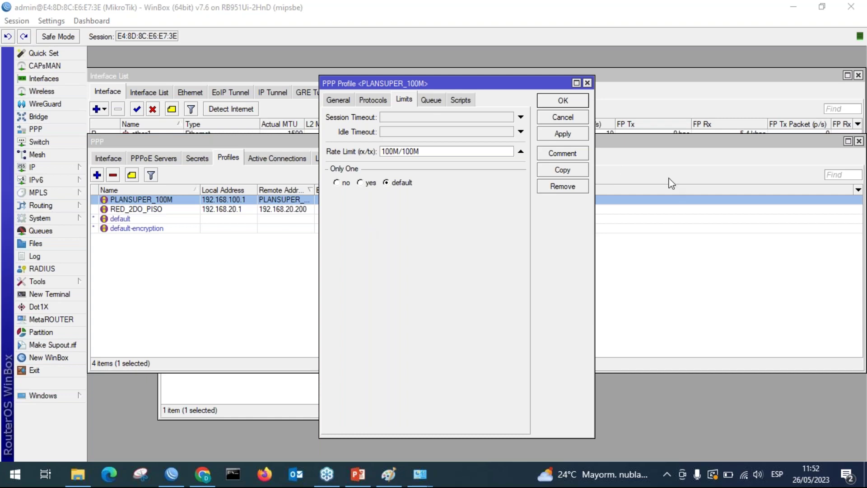
- Re-apply the PLANSUPER_100M profile and show the empty PPPoE Servers list
left_click(570, 134)
left_click(562, 103)
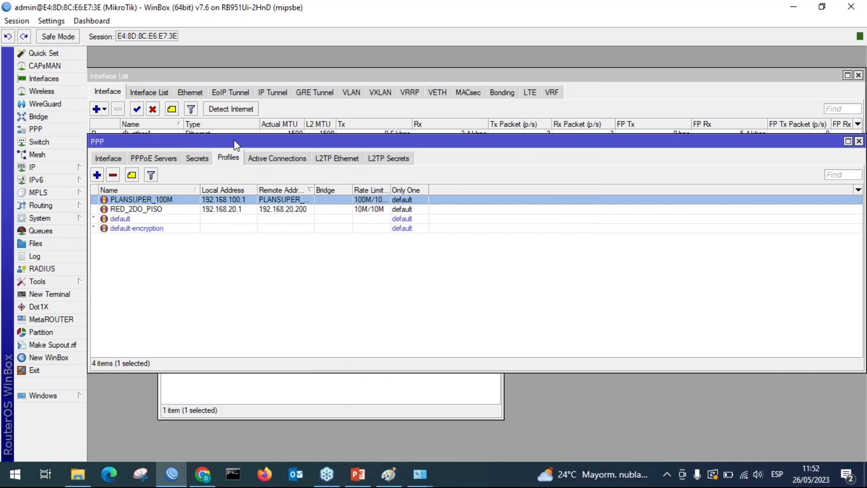
left_click_drag(239, 140, 246, 135)
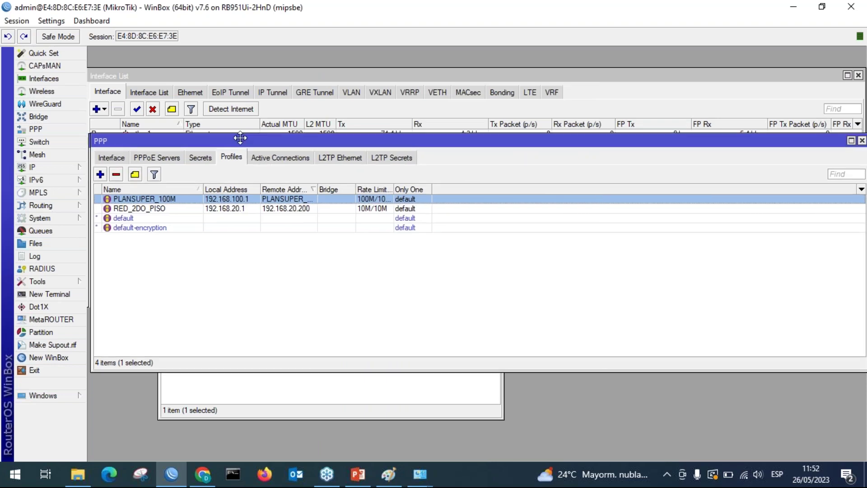
left_click(166, 155)
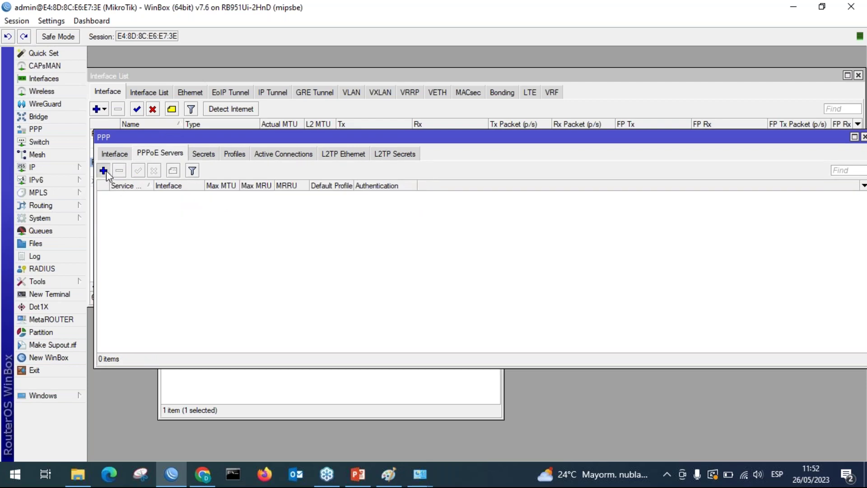
- Add a PPPoE service named SERVICIO_CLIENTE running on interface ether2
left_click(107, 171)
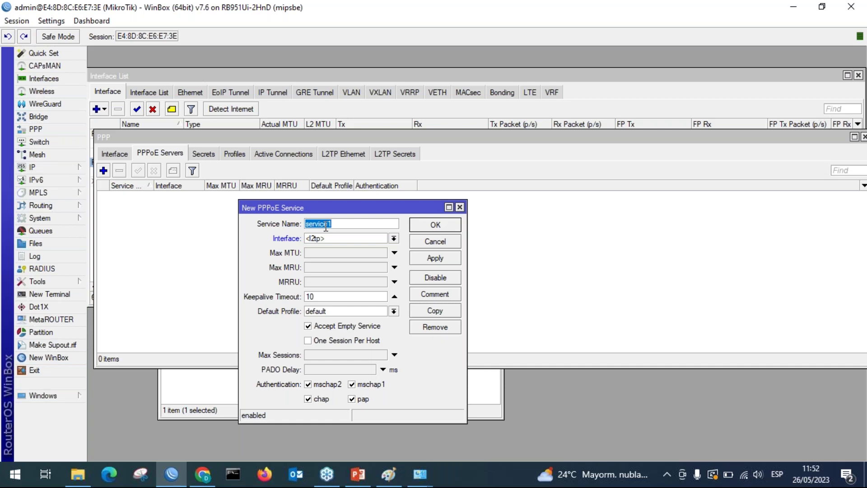
type("SERVICIO_CLIENTE")
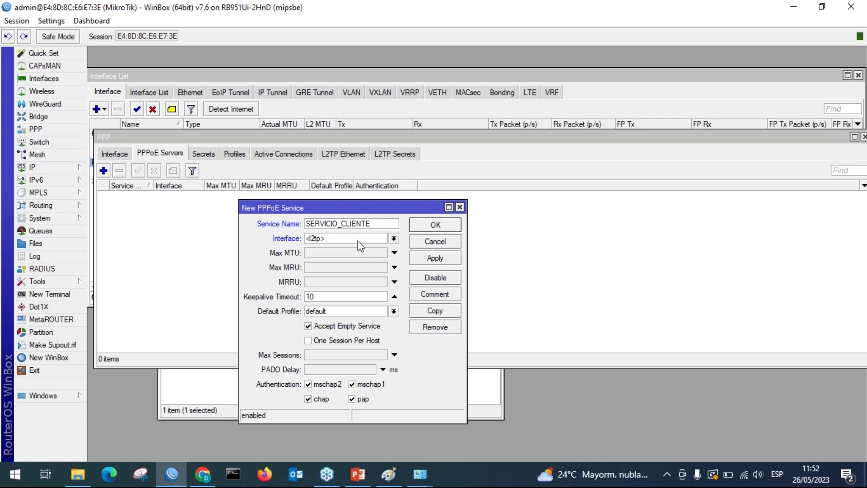
left_click(329, 239)
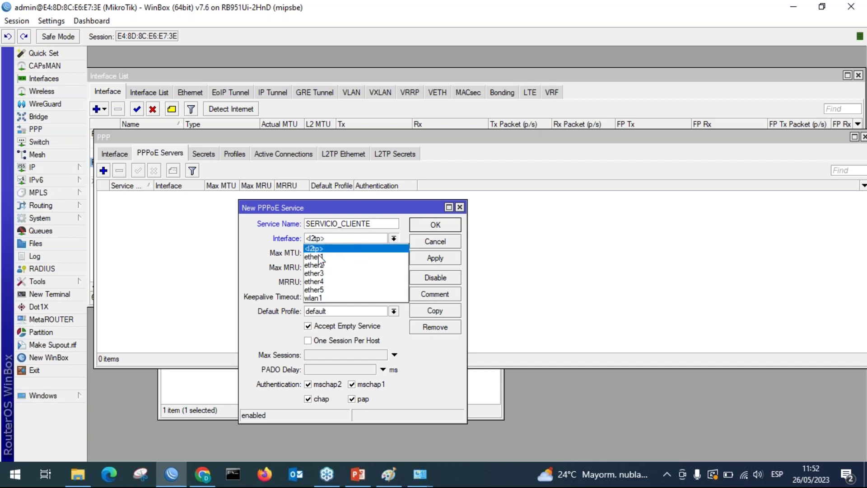
left_click(338, 269)
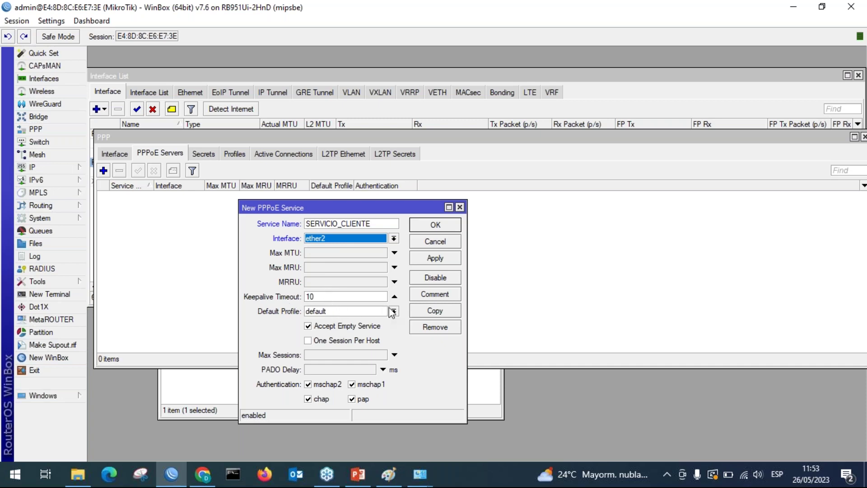
- Choose PLANSUPER_100M as the service's default profile
left_click(375, 298)
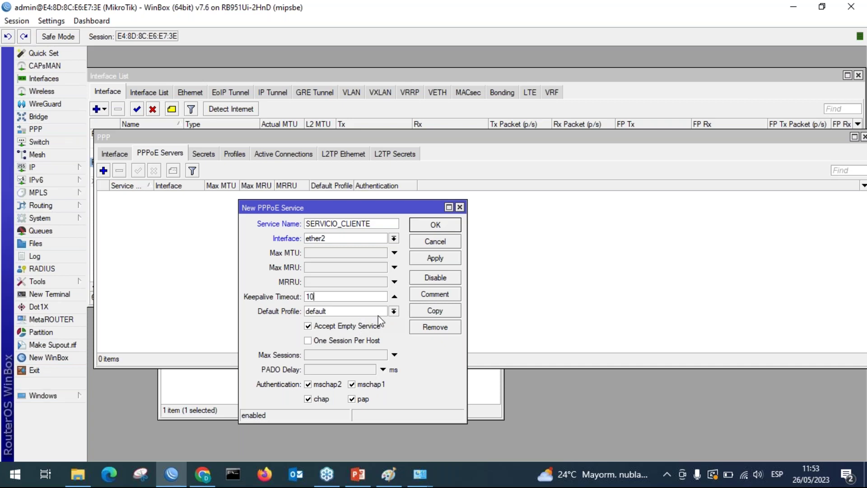
left_click(394, 312)
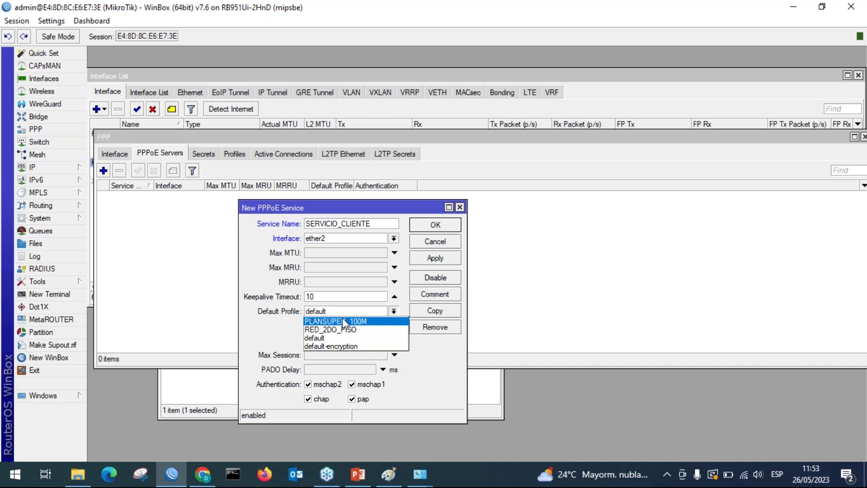
left_click(369, 311)
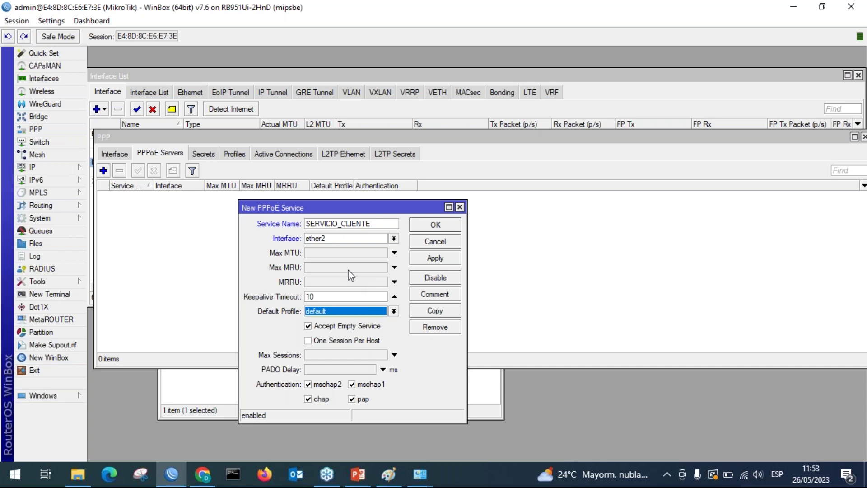
left_click(375, 312)
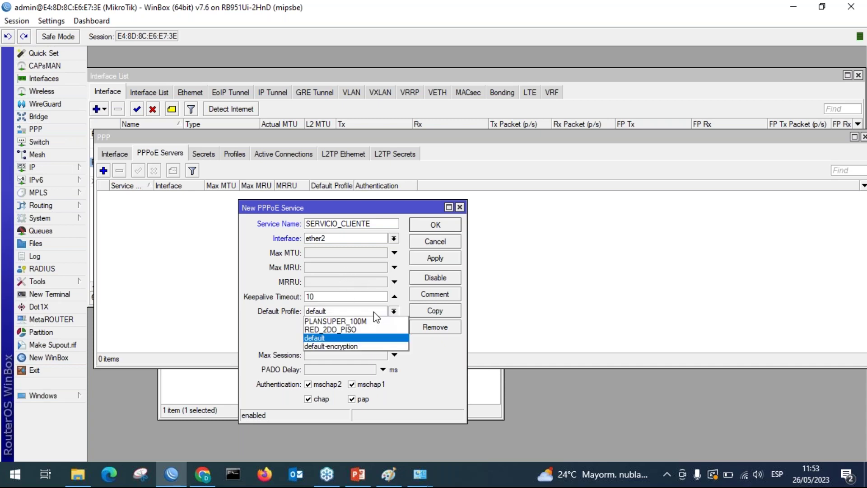
left_click(331, 322)
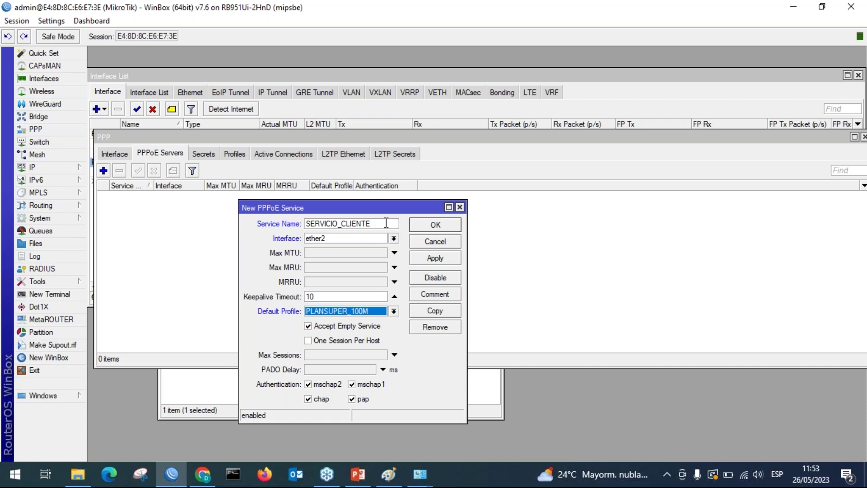
left_click_drag(351, 209, 258, 214)
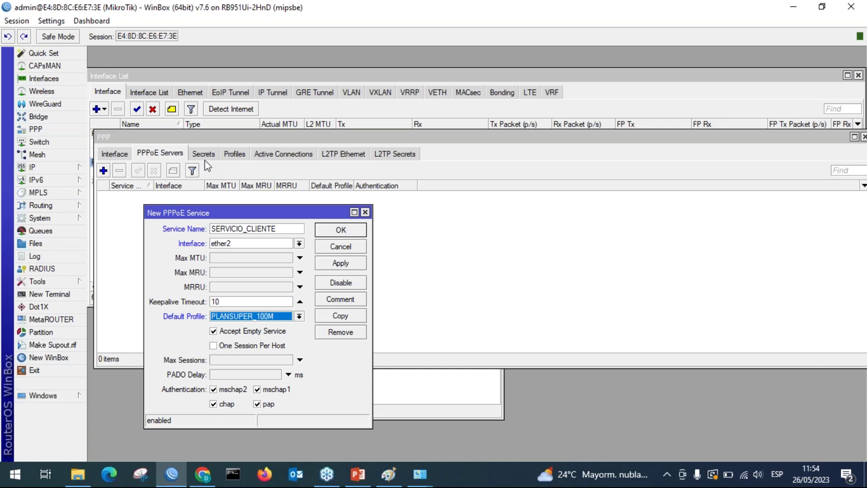
- Switch the service's default profile to default, enable One Session Per Host, and save it
left_click(300, 316)
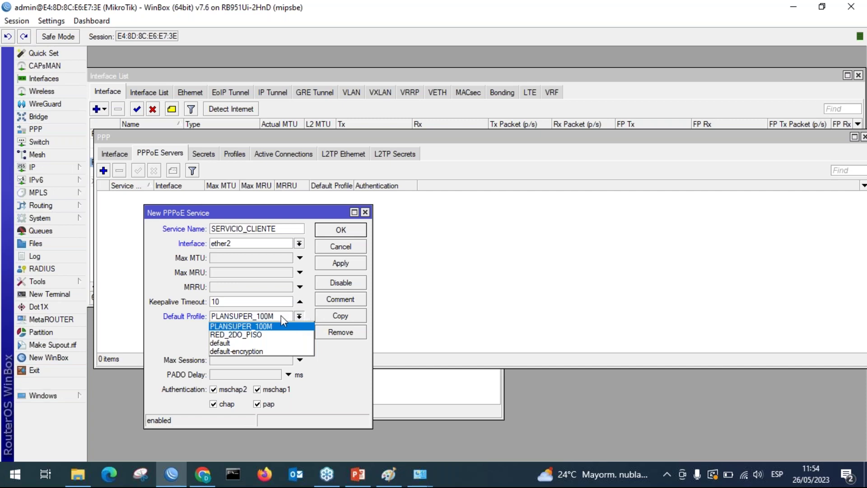
left_click(226, 343)
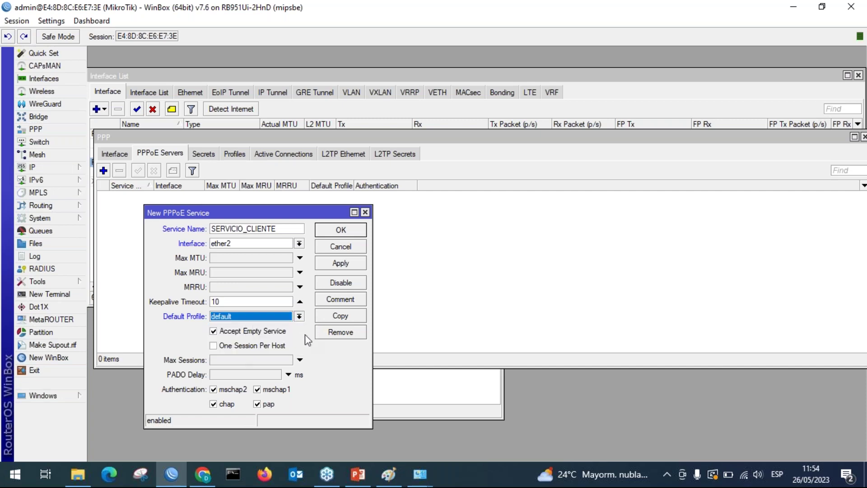
left_click(235, 347)
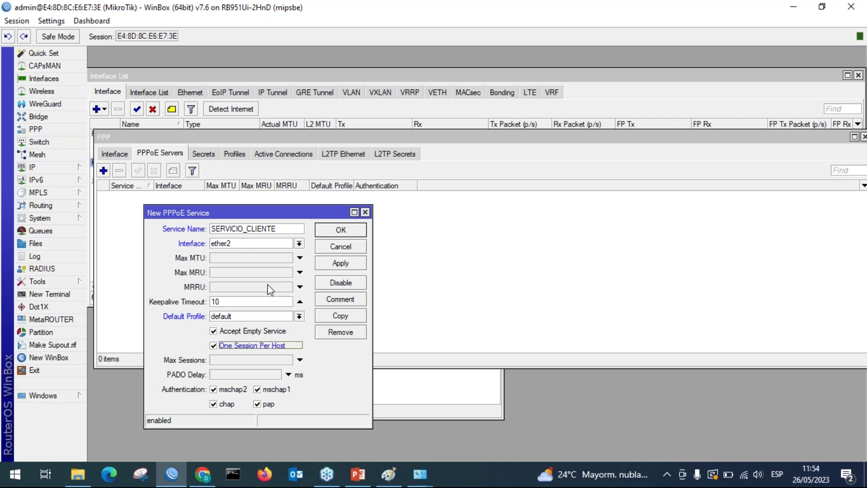
left_click(348, 268)
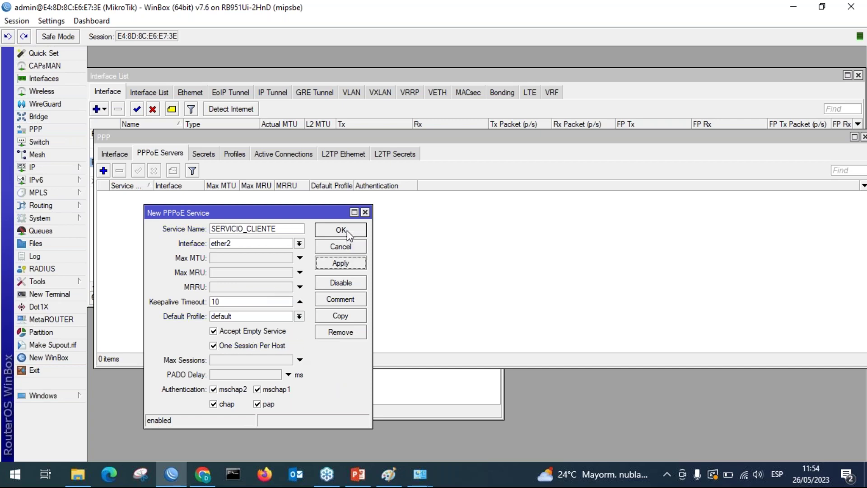
left_click(346, 230)
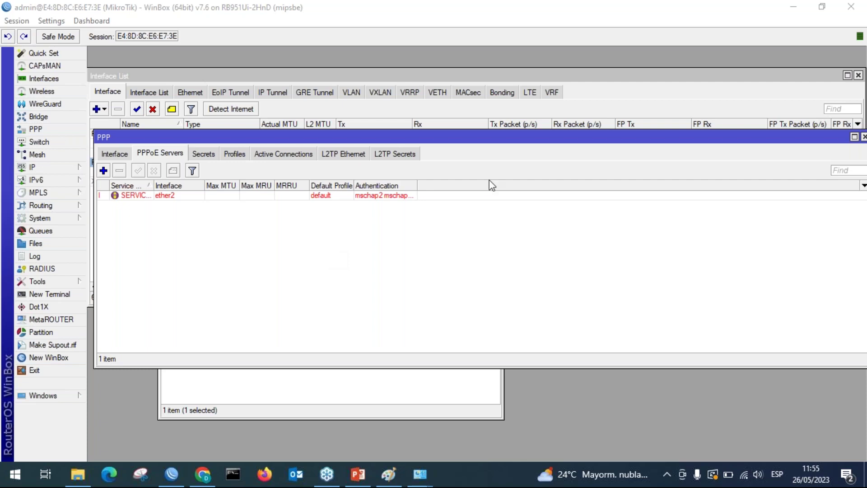
- Focus the router window and switch the PPP window to the Profiles list
left_click(472, 141)
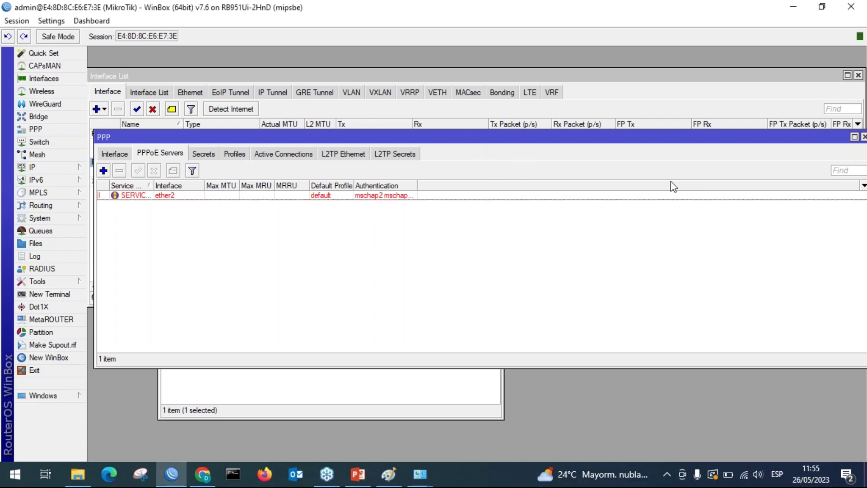
left_click(232, 154)
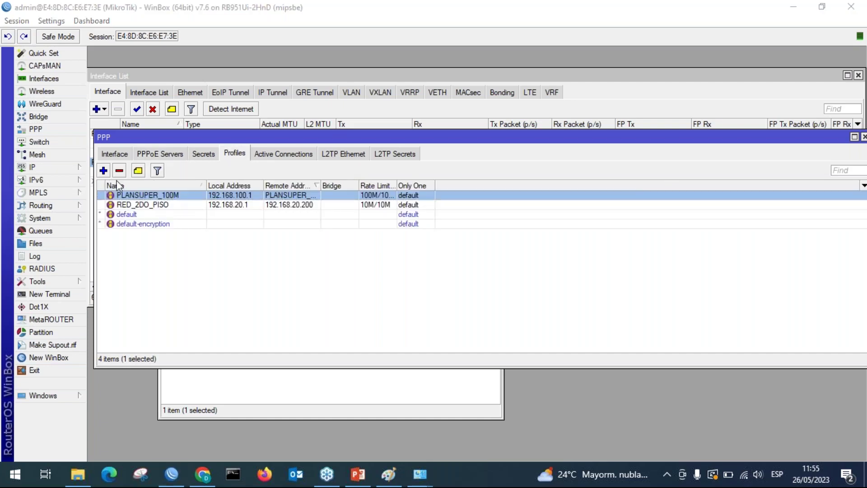
- Create a new PPP profile named PLAN20M with local address 192.168.20.1
left_click(103, 171)
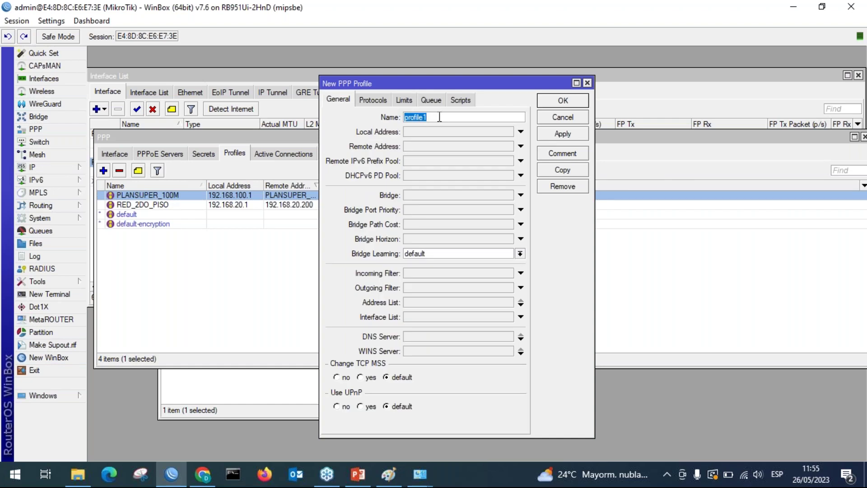
key("Tab")
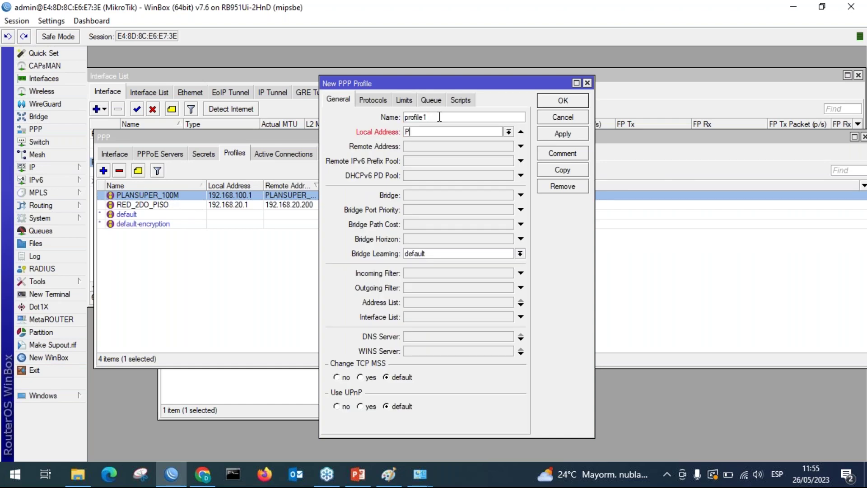
double_click(450, 117)
type("PLANH")
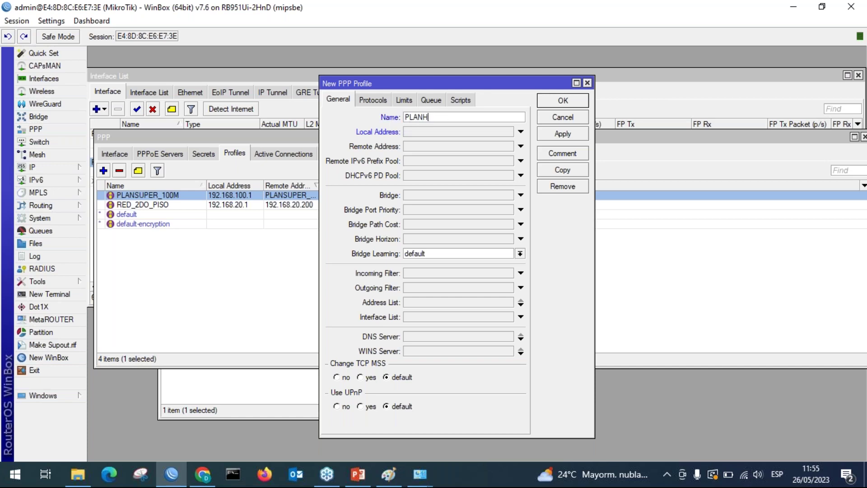
left_click(427, 132)
left_click(435, 117)
key("BackSpace")
type("20M")
key("Tab")
type("192.")
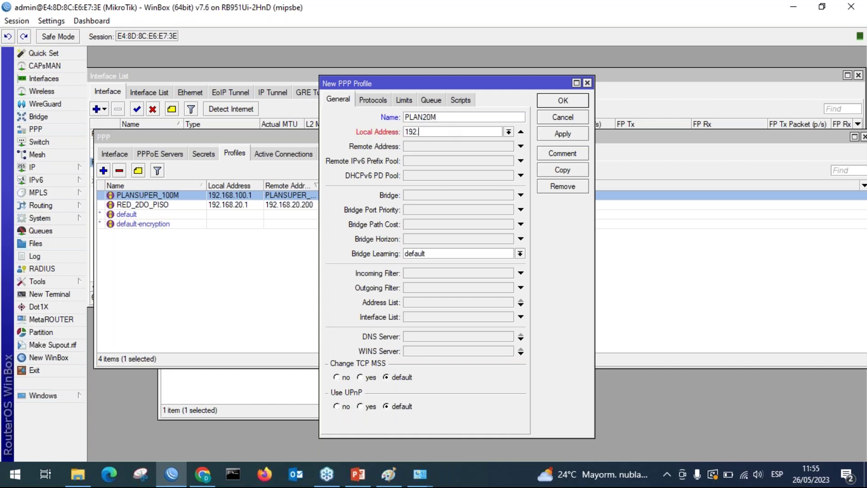
type("168.20.1")
- Add a new IP pool named PLAN20M
left_click(54, 169)
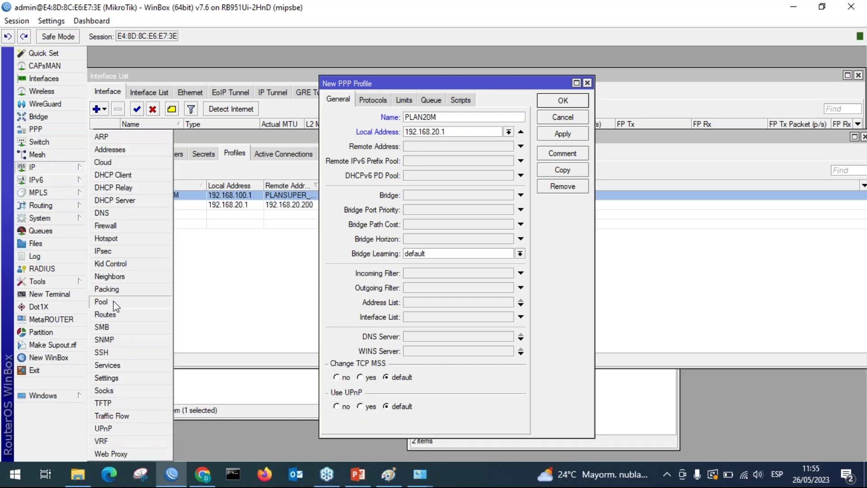
left_click(113, 302)
left_click(417, 253)
left_click_drag(453, 217, 491, 299)
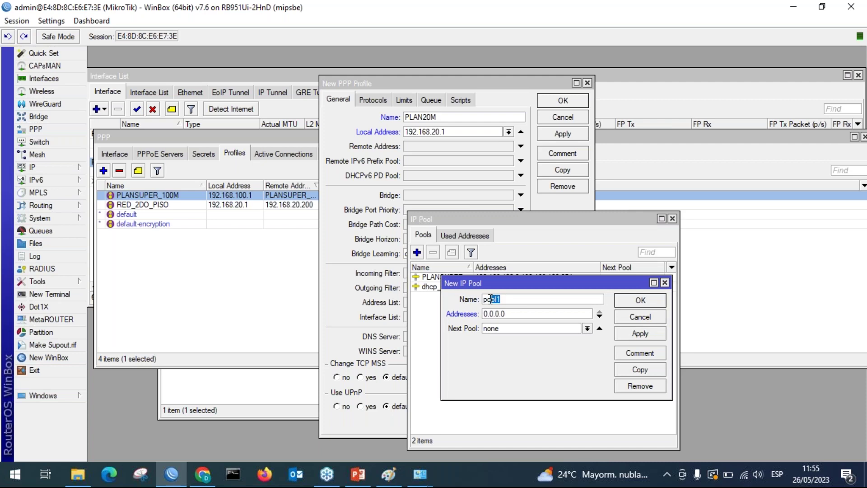
key("BackSpace")
key("BackSpace")
key("BackSpace")
type("PLAN 20M")
left_click(501, 299)
key("BackSpace")
- Give the pool the range 192.168.20.2-192.168.20.200 and save it
key("Tab")
type("192.16")
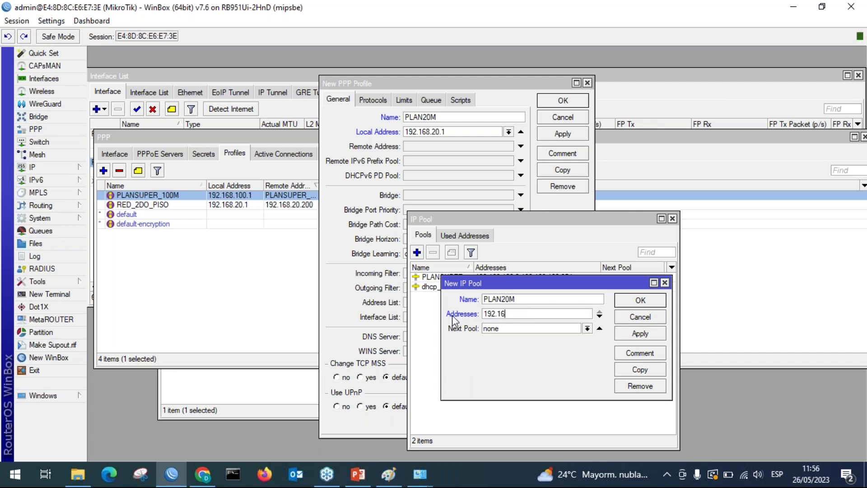
type("8.20.")
type("2-192.168.20.")
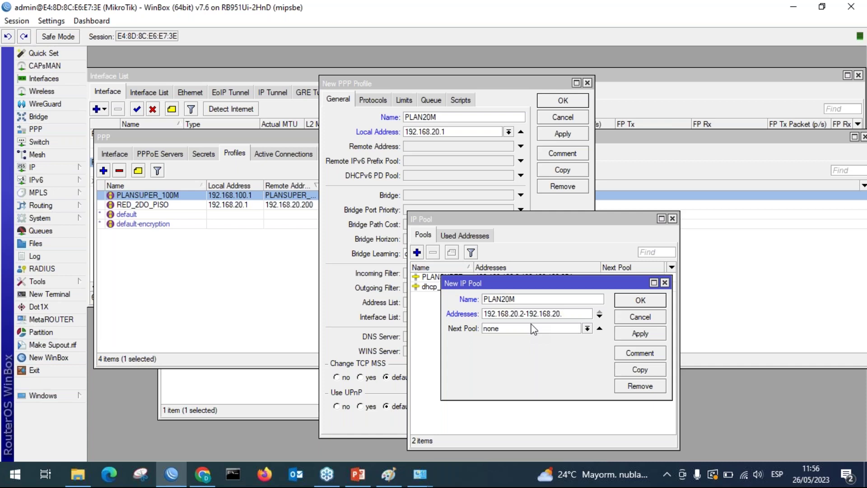
type("200")
left_click(640, 300)
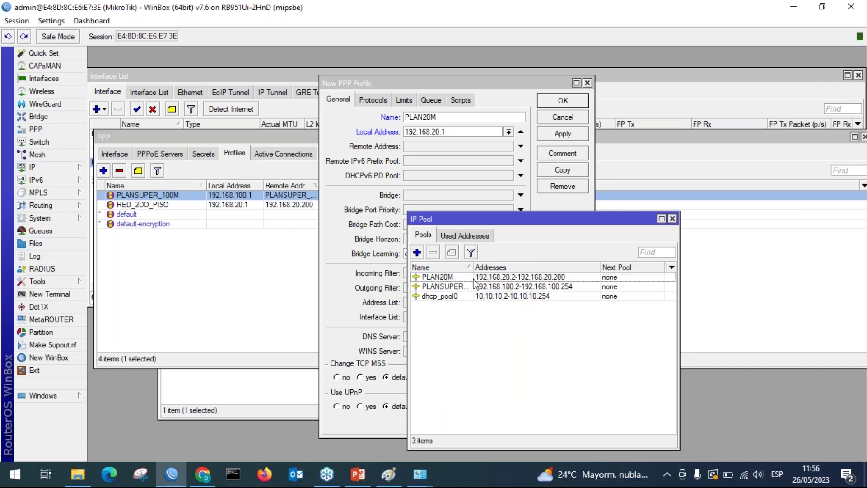
left_click(447, 279)
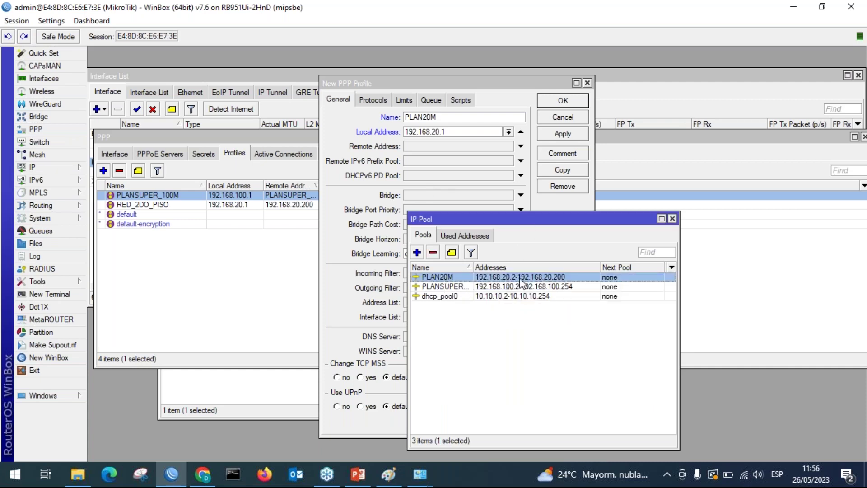
- Set the PLAN20M profile's remote address to pool PLAN20M and close the IP Pool window
left_click(492, 146)
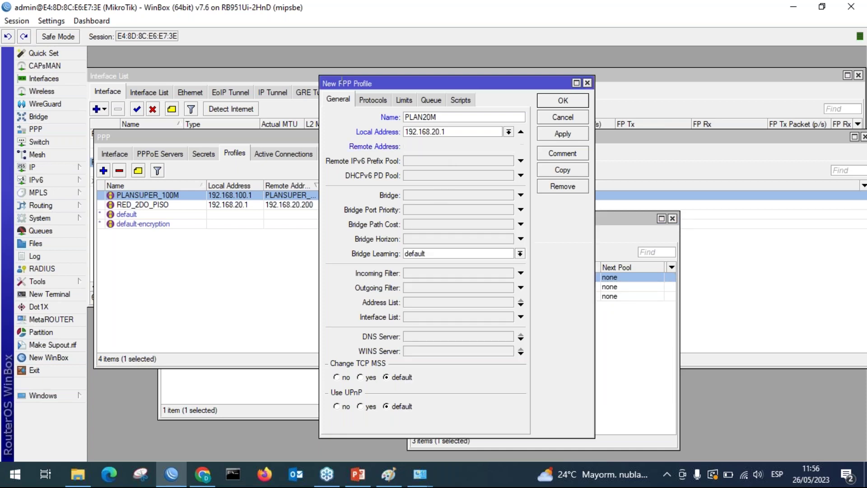
left_click(425, 157)
left_click(454, 147)
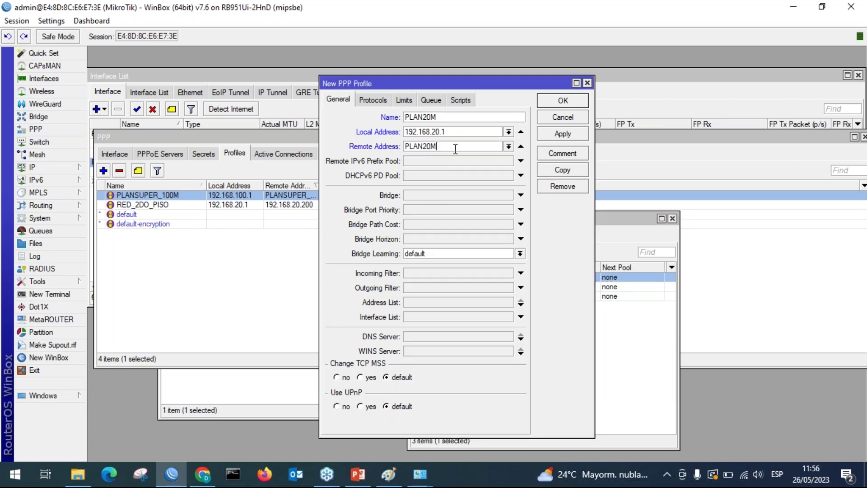
left_click(647, 323)
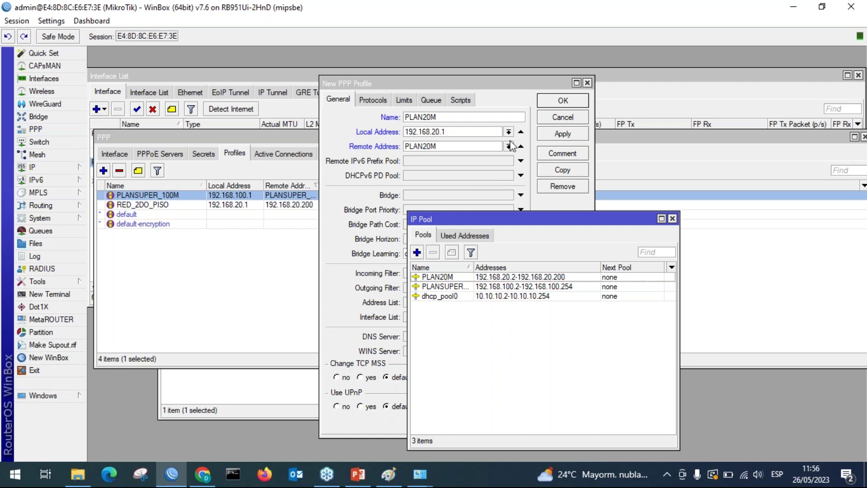
left_click(673, 219)
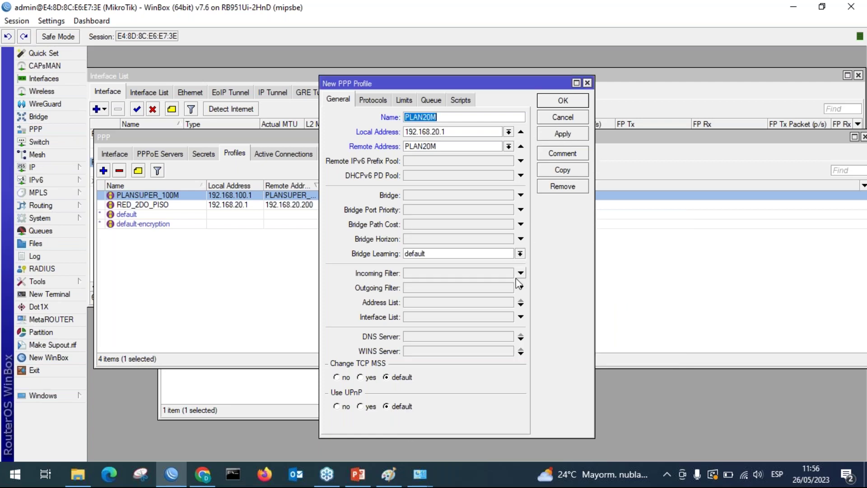
- Cancel the PLAN20M profile draft, check the SERVICIO_CLIENTE server entry, and open PPP Secrets
left_click(563, 118)
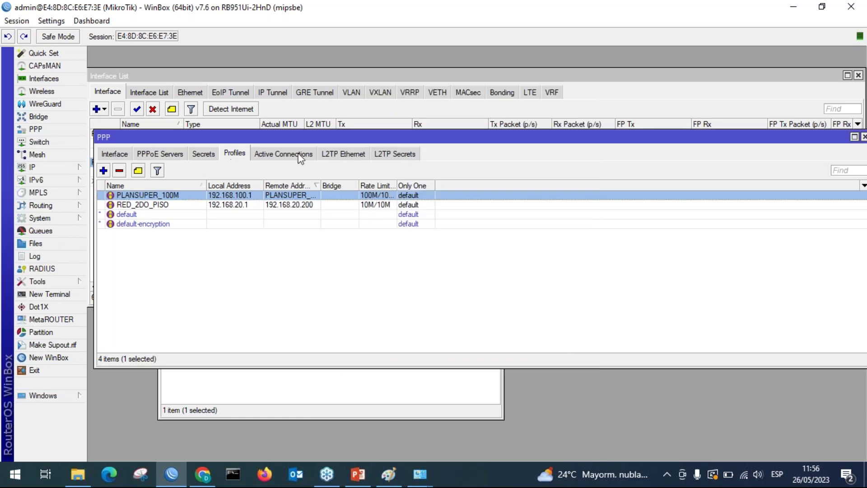
left_click(156, 154)
left_click(234, 154)
left_click(163, 153)
left_click(177, 197)
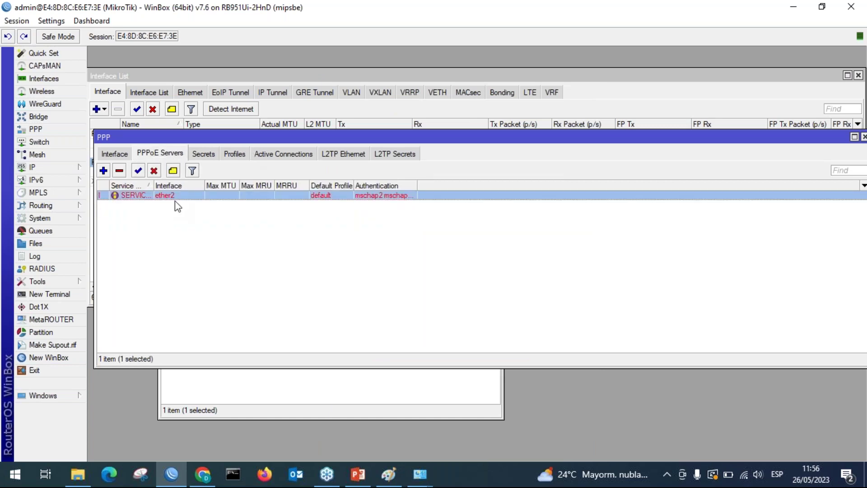
left_click(235, 154)
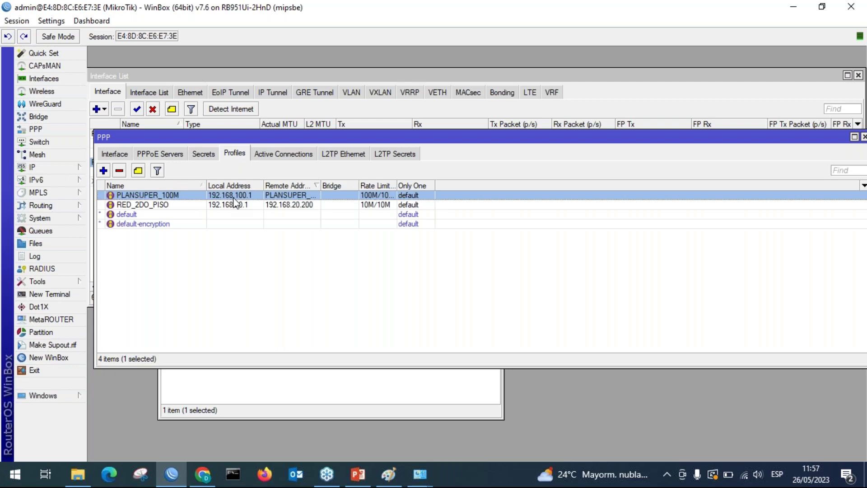
left_click(165, 154)
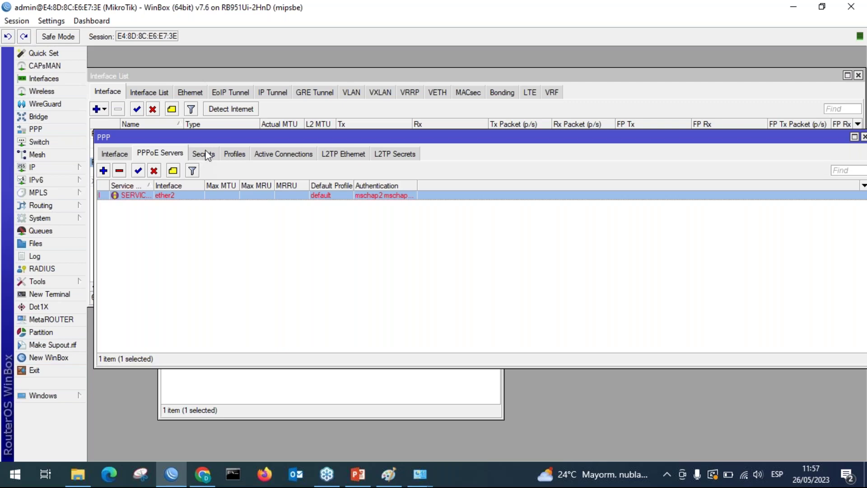
left_click(204, 154)
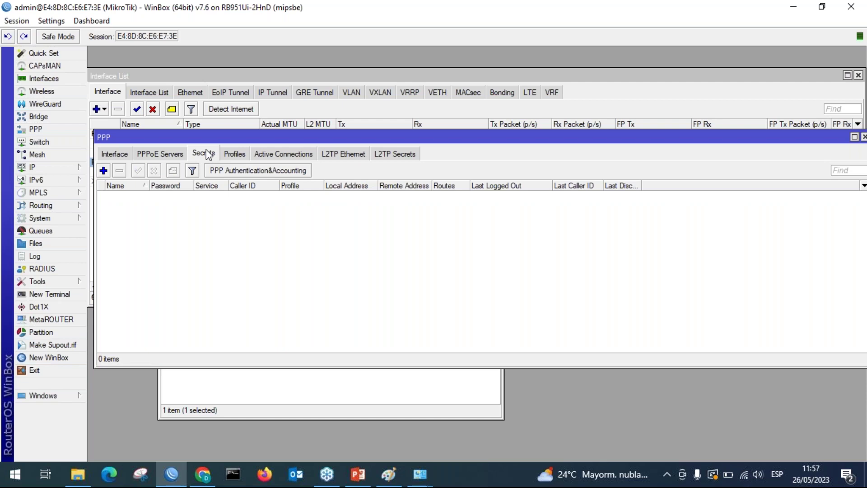
- Start a new PPP secret with the client's username, use the ID number as password, and show passwords in plain text
left_click(104, 170)
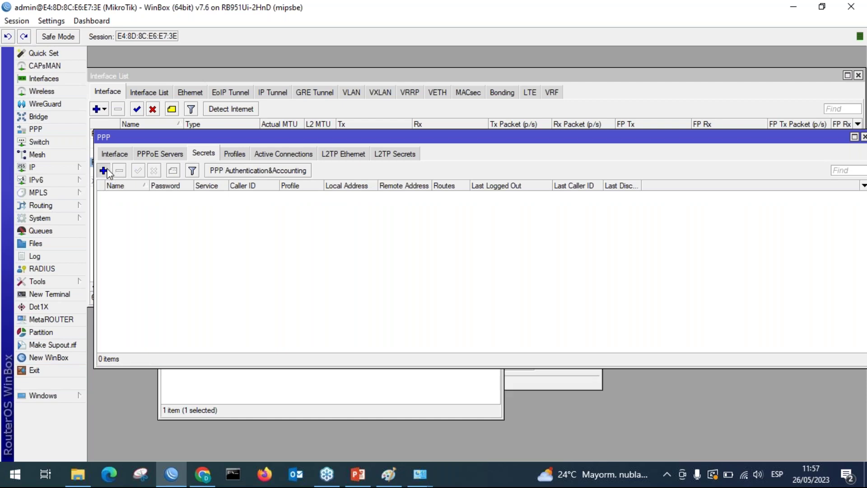
left_click_drag(440, 124, 279, 153)
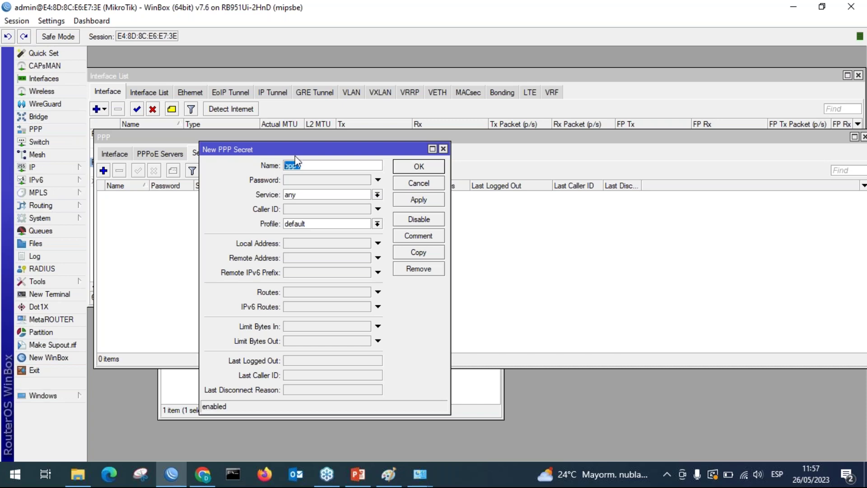
left_click(336, 181)
left_click_drag(352, 166, 321, 166)
left_click(335, 180)
key("ctrl+v")
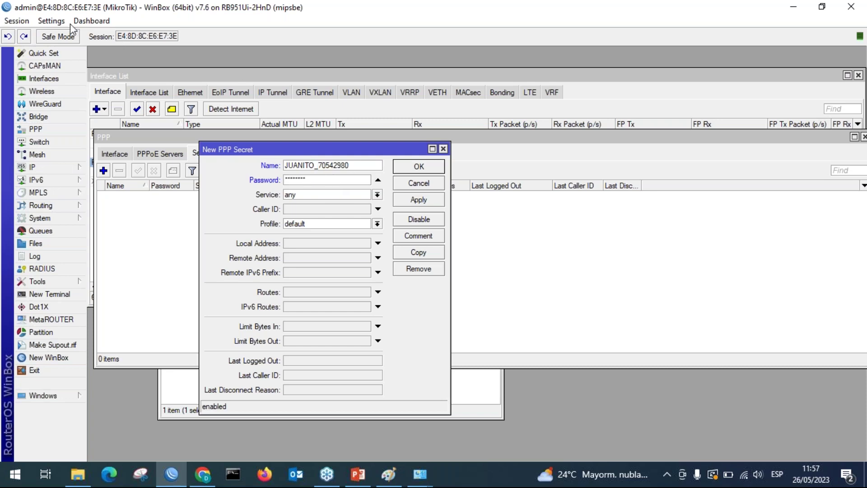
left_click(58, 22)
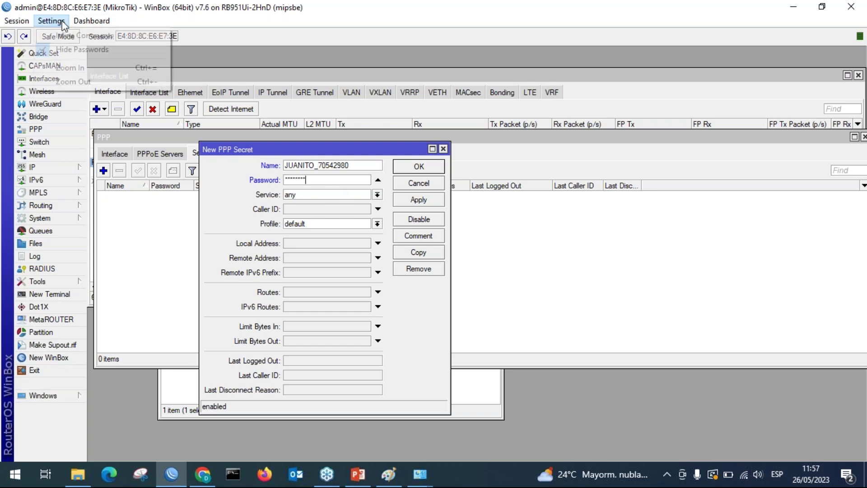
left_click(73, 49)
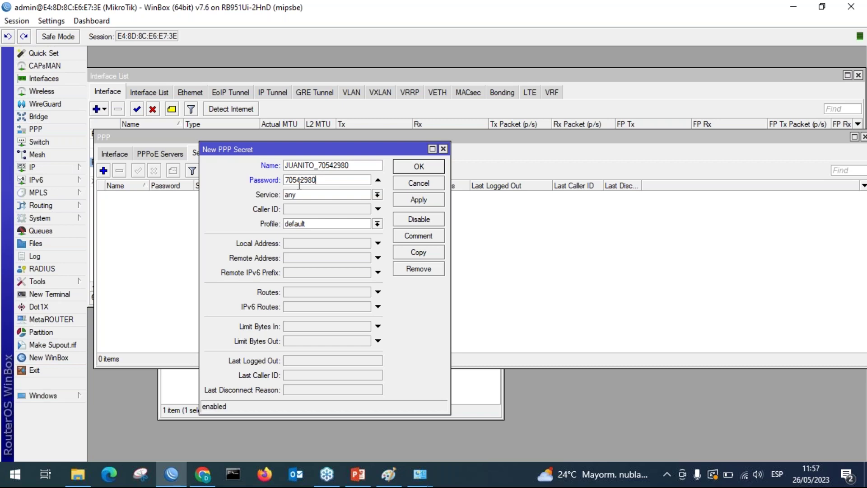
- Restrict the secret to the pppoe service, assign profile PLANSUPER_100M, and save it
double_click(333, 182)
left_click(335, 181)
left_click(378, 195)
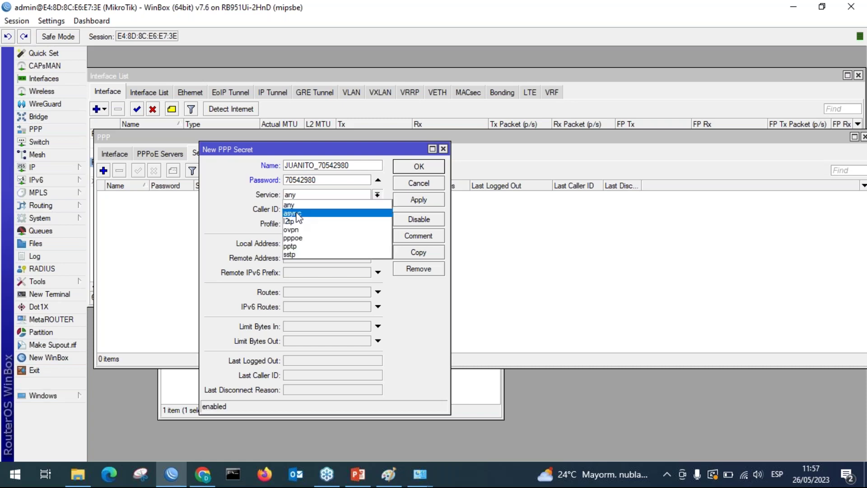
left_click(300, 235)
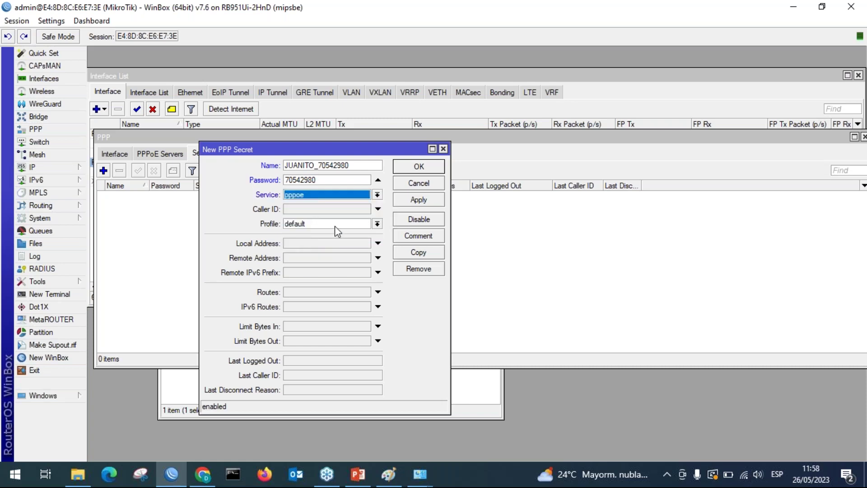
left_click_drag(340, 152, 526, 116)
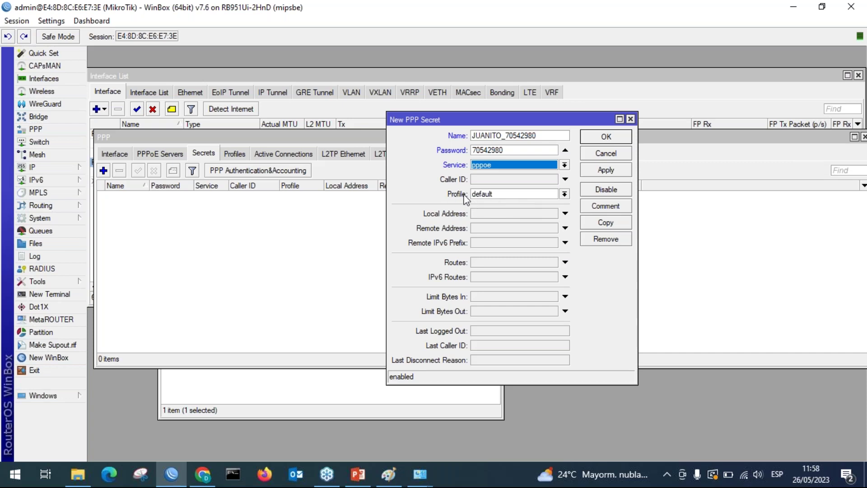
left_click(565, 194)
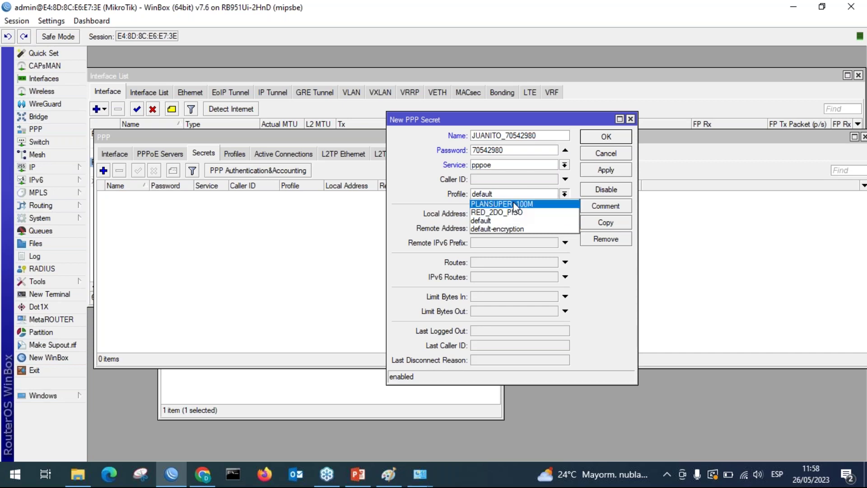
left_click(514, 203)
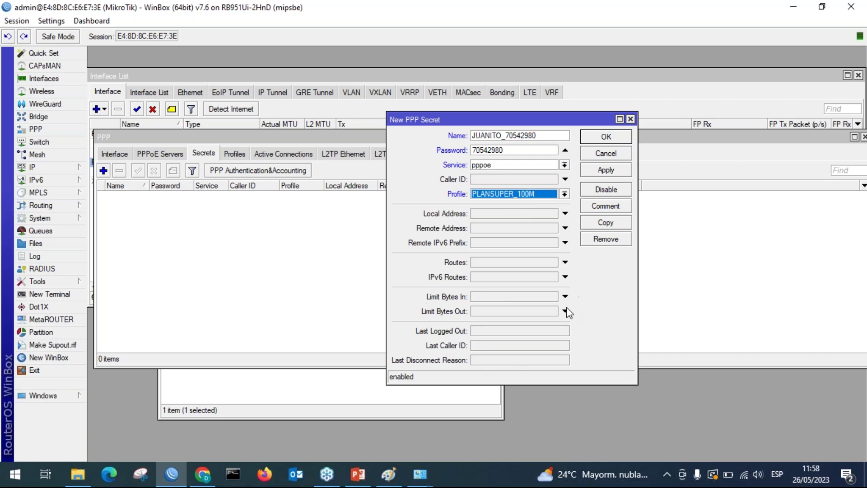
left_click(602, 173)
left_click(603, 139)
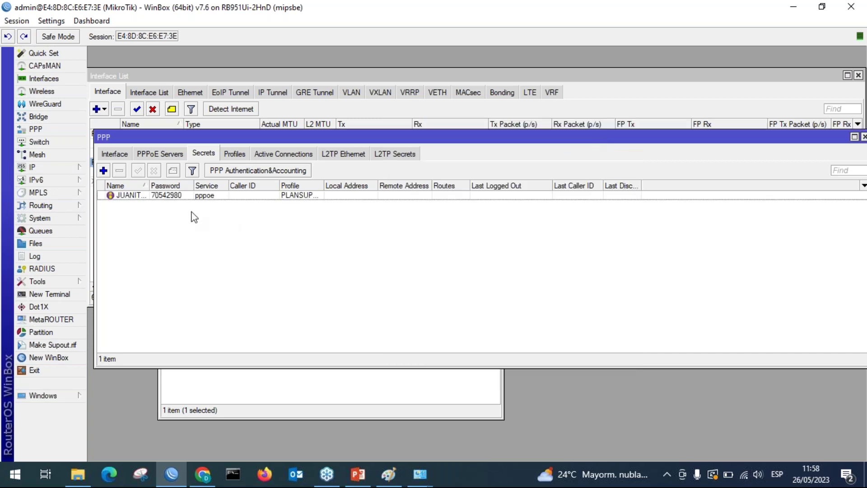
- Add a pppoe secret for the second client, with the ID number as password, on profile RED_2DO_PISO
left_click(105, 173)
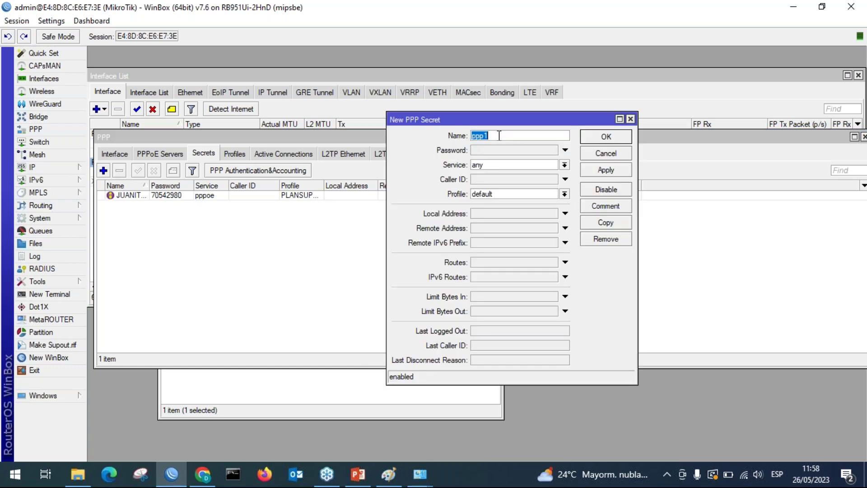
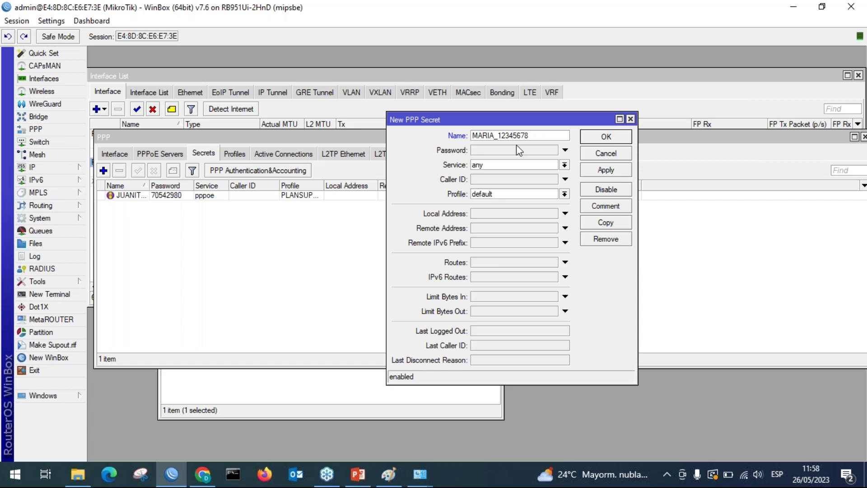
left_click_drag(530, 136, 492, 130)
key("ctrl+c")
left_click(504, 150)
key("ctrl+v")
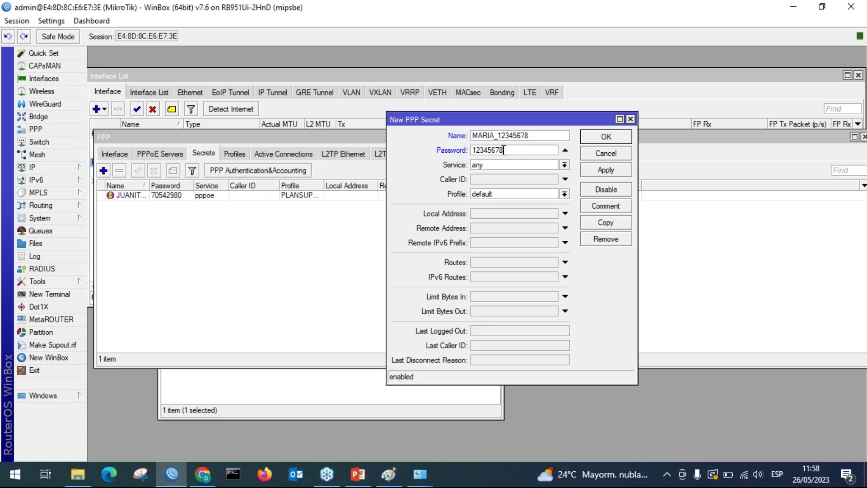
left_click(522, 165)
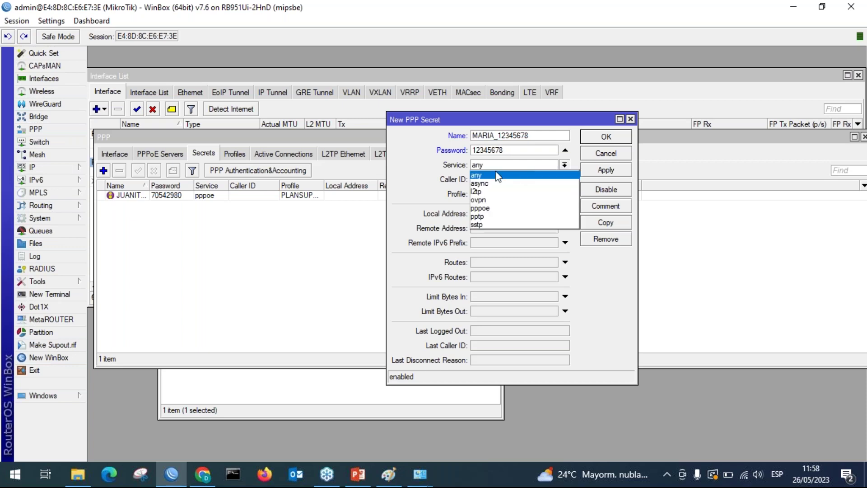
left_click(498, 207)
left_click(530, 194)
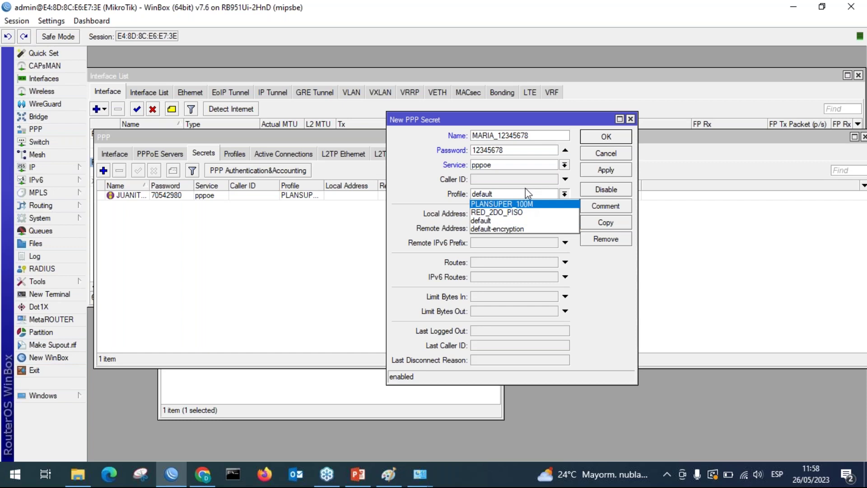
left_click(517, 213)
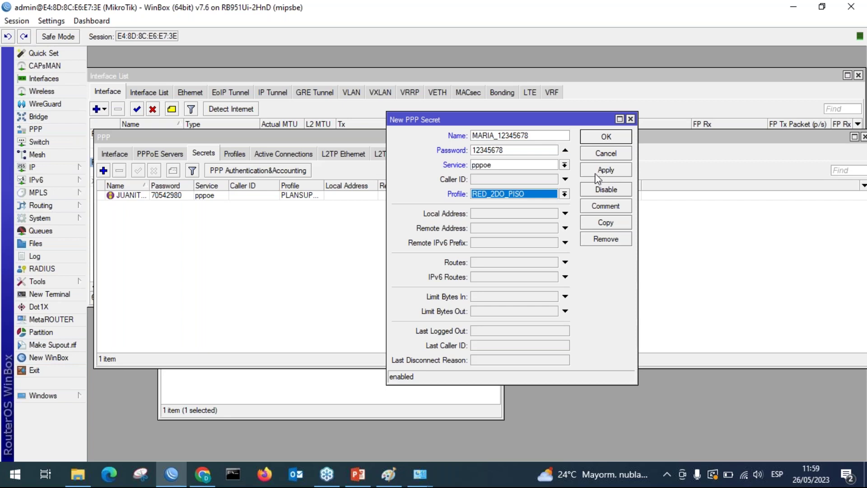
left_click(606, 170)
left_click(606, 137)
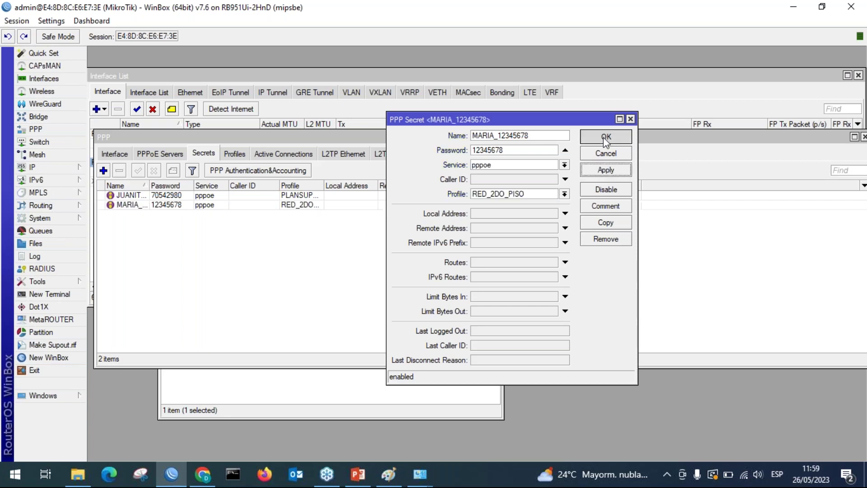
- Add a third pppoe secret for another client with its password, on profile PLANSUPER_100M
left_click(103, 171)
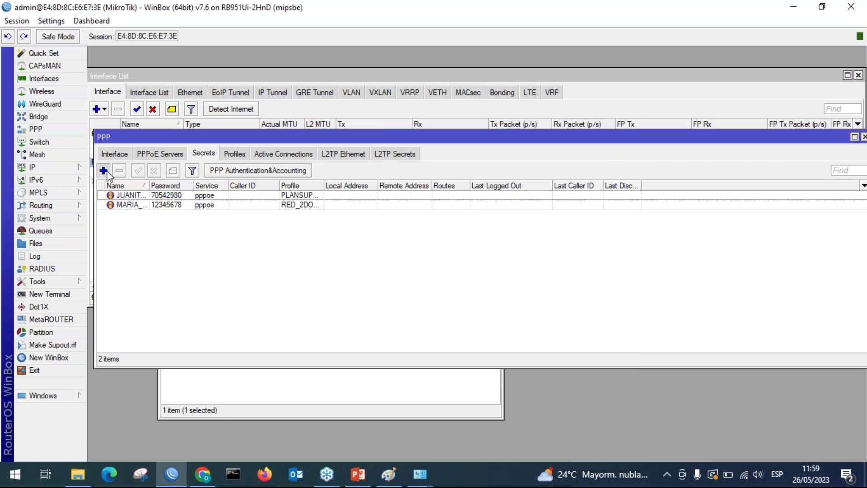
type("JUL")
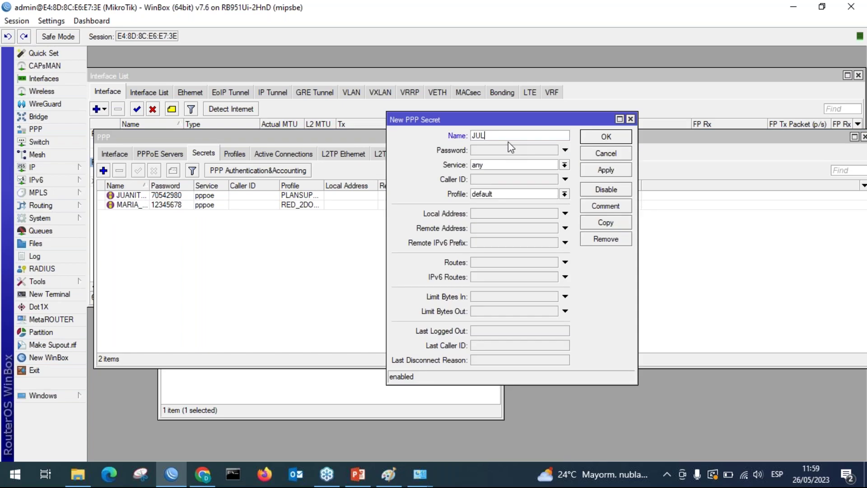
left_click(511, 152)
key("BackSpace")
key("BackSpace")
key("BackSpace")
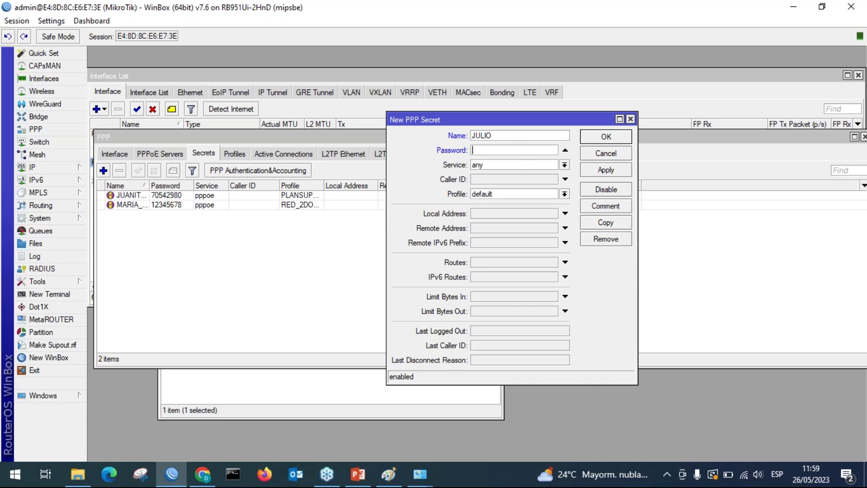
left_click(509, 165)
left_click(511, 194)
left_click(515, 199)
left_click(520, 204)
left_click(615, 171)
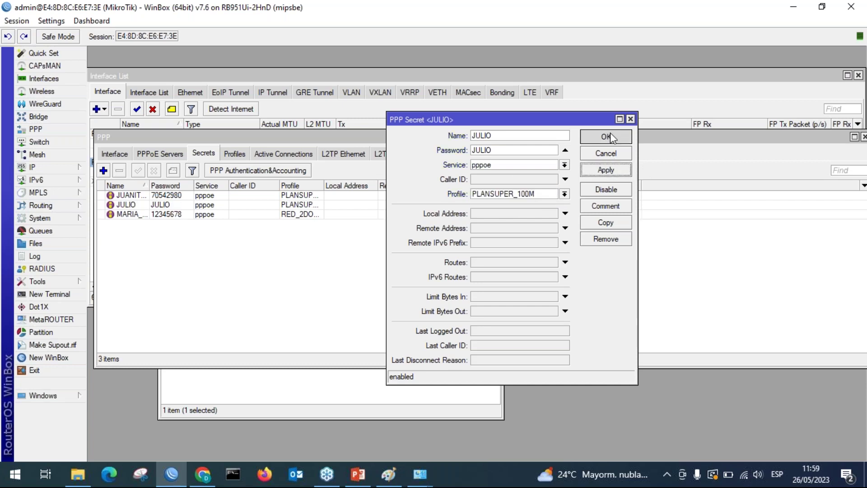
left_click(610, 137)
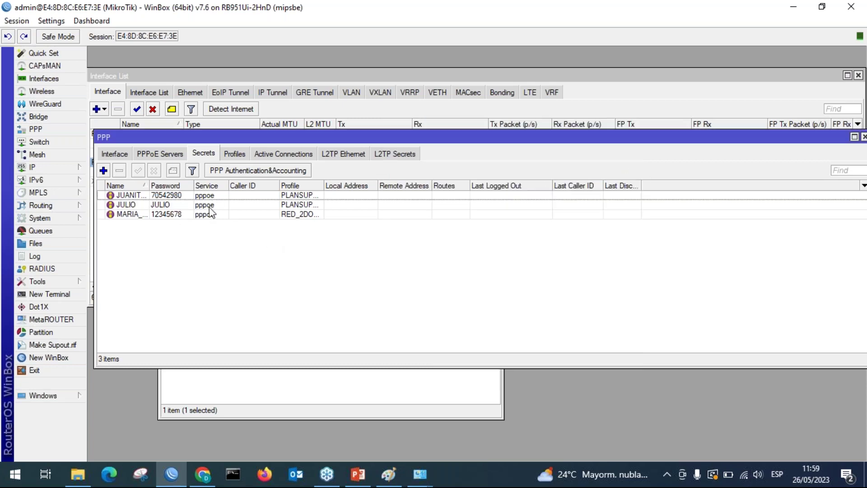
left_click(216, 215)
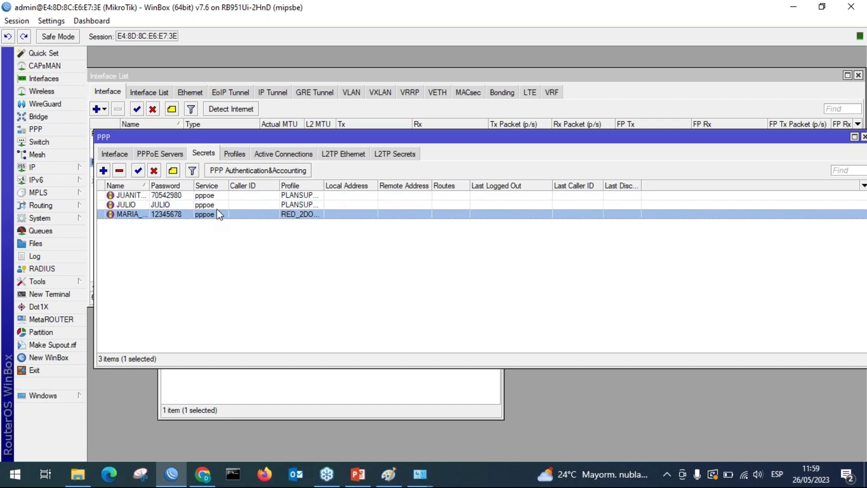
left_click(160, 153)
left_click(202, 154)
left_click(164, 153)
left_click(197, 153)
left_click(103, 170)
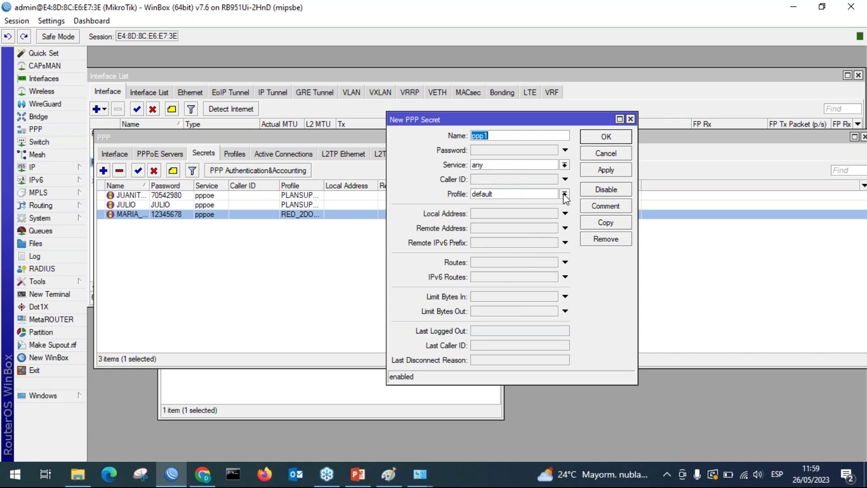
left_click(631, 120)
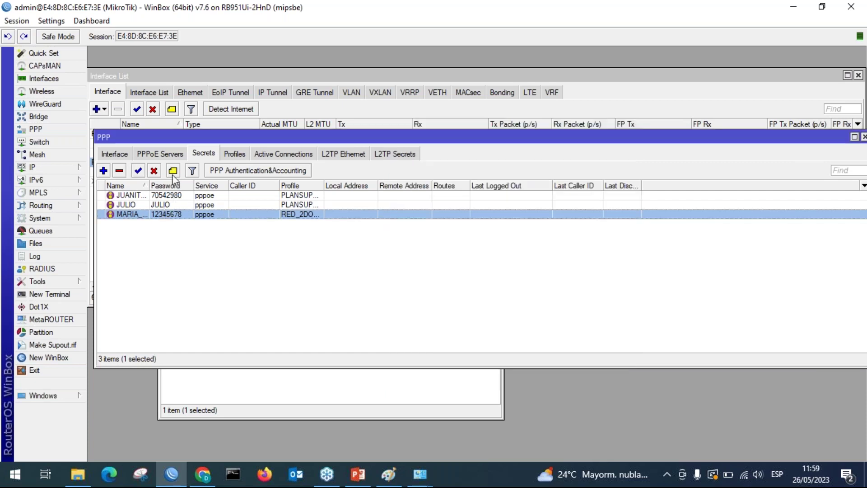
left_click(162, 155)
left_click(103, 171)
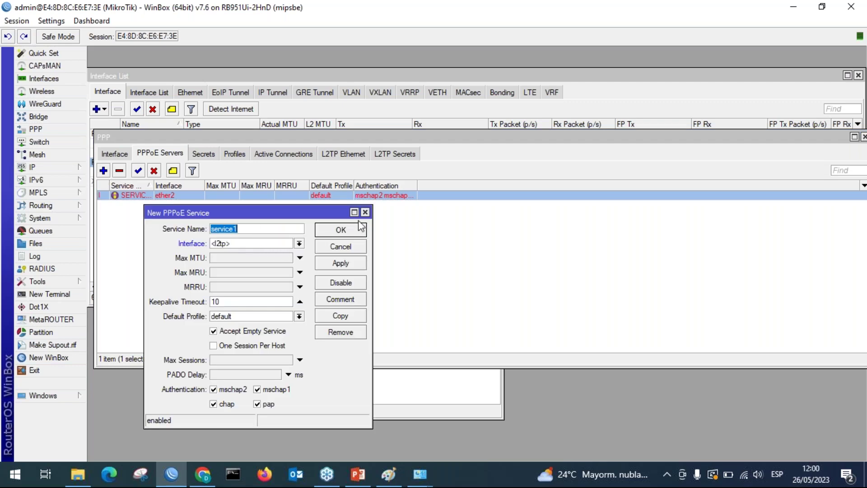
left_click(365, 212)
left_click(203, 154)
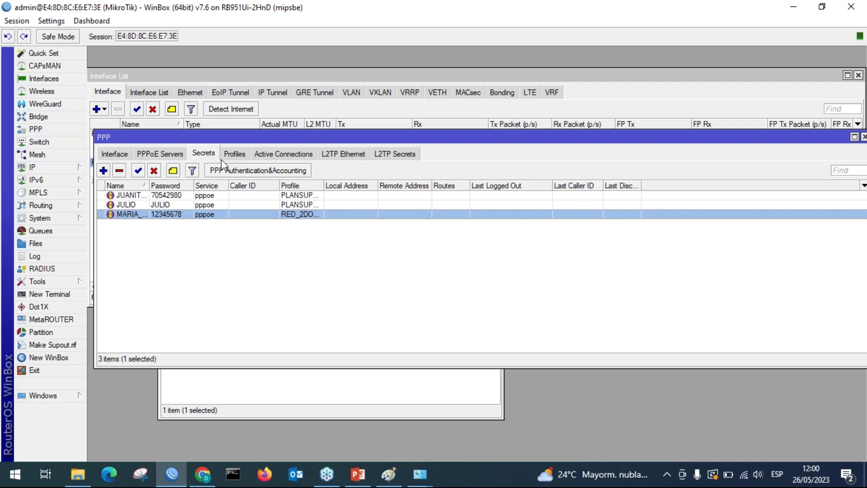
- Check the Active Connections and PPPoE Servers tabs, finding no active sessions, then close the PPP window
left_click(278, 154)
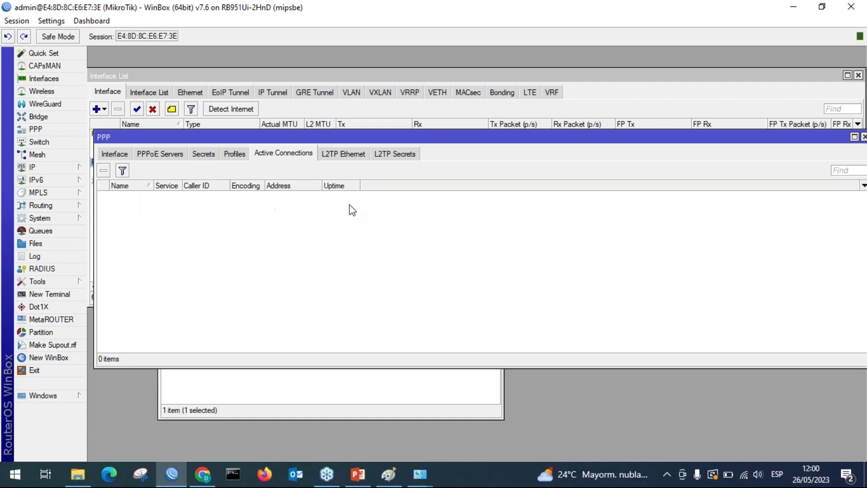
left_click(171, 154)
left_click(277, 154)
left_click_drag(478, 137, 472, 219)
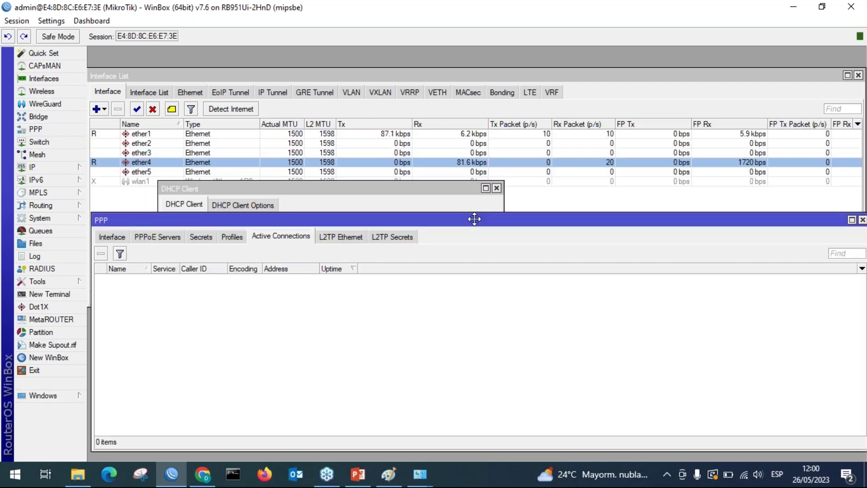
left_click(862, 219)
left_click(497, 189)
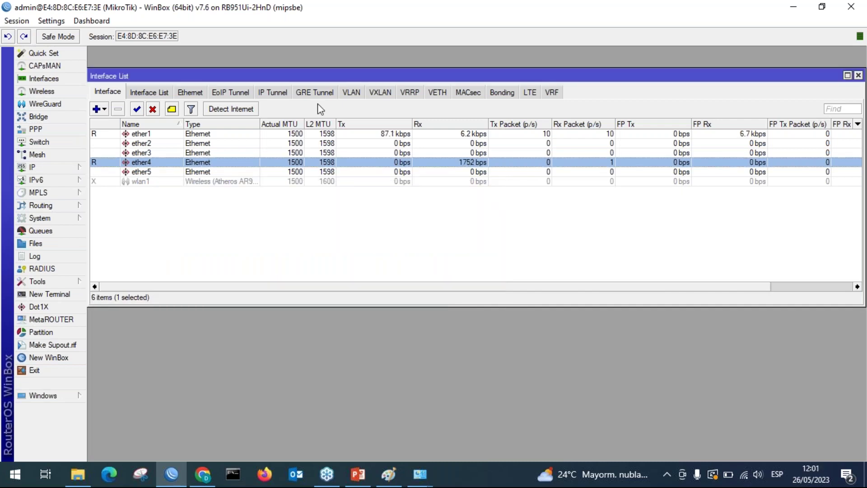
left_click_drag(331, 75, 333, 229)
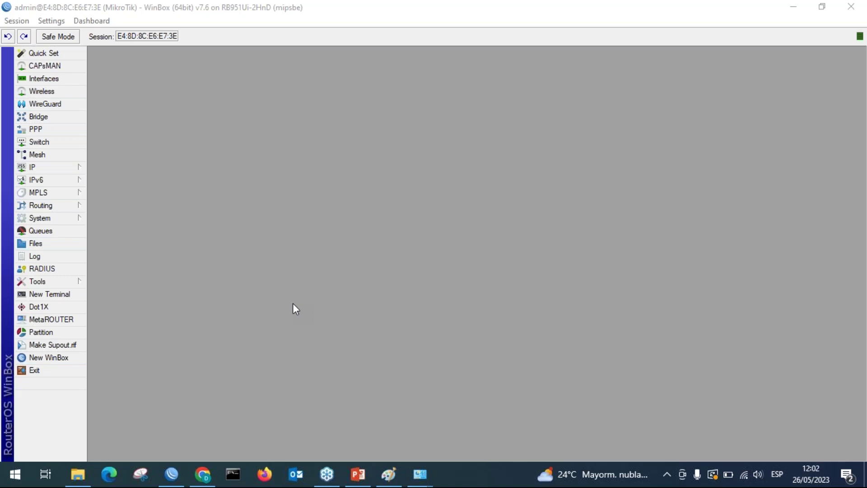
- Open PPP Secrets and start a new secret with the fourth client's username and a password
left_click(45, 130)
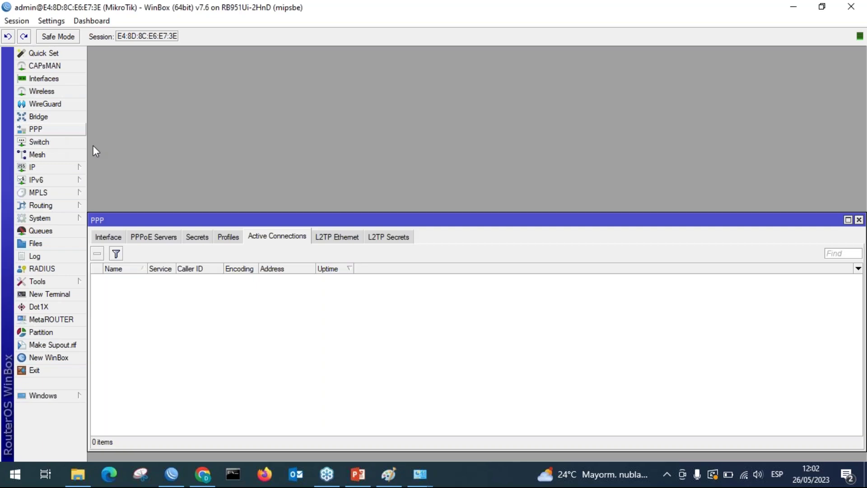
left_click(174, 236)
left_click(198, 237)
left_click(97, 253)
left_click_drag(465, 118, 319, 94)
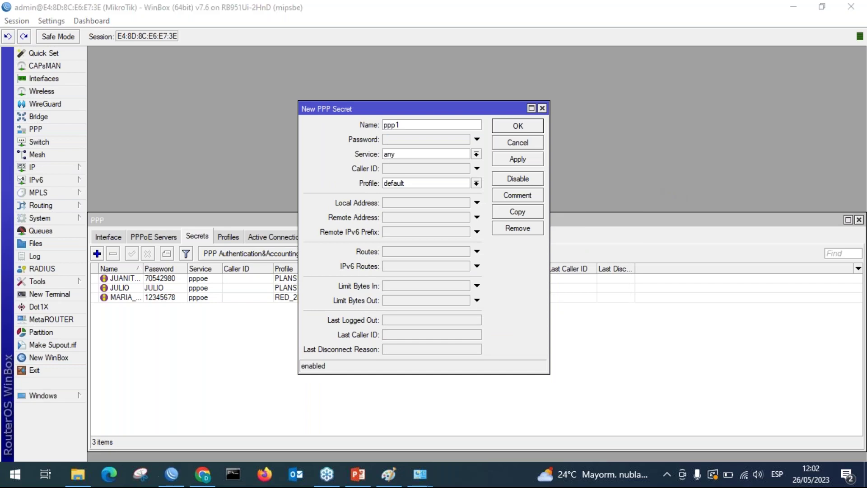
left_click(362, 135)
key("BackSpace")
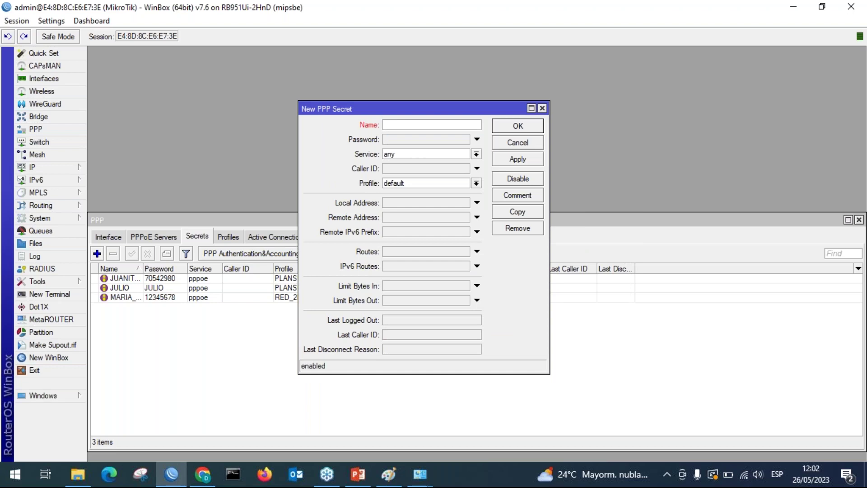
left_click(424, 139)
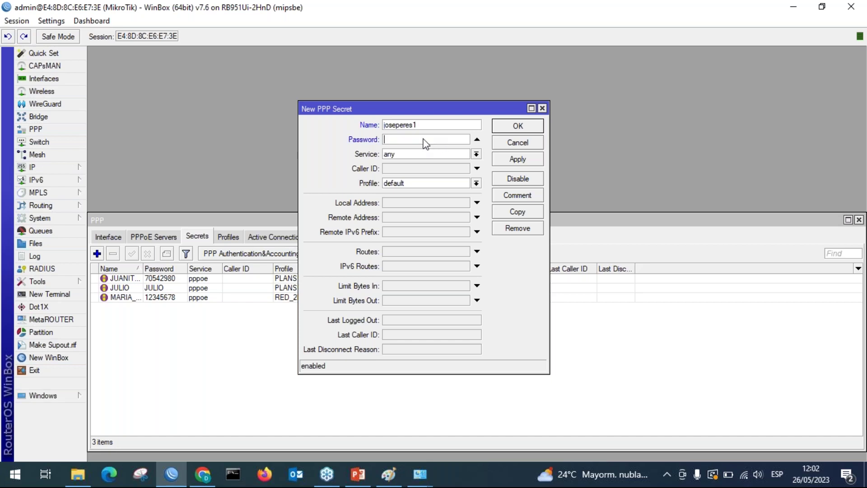
- Set service pppoe and profile PLANSUPER_100M, save the secret, and widen the Password column
left_click(419, 154)
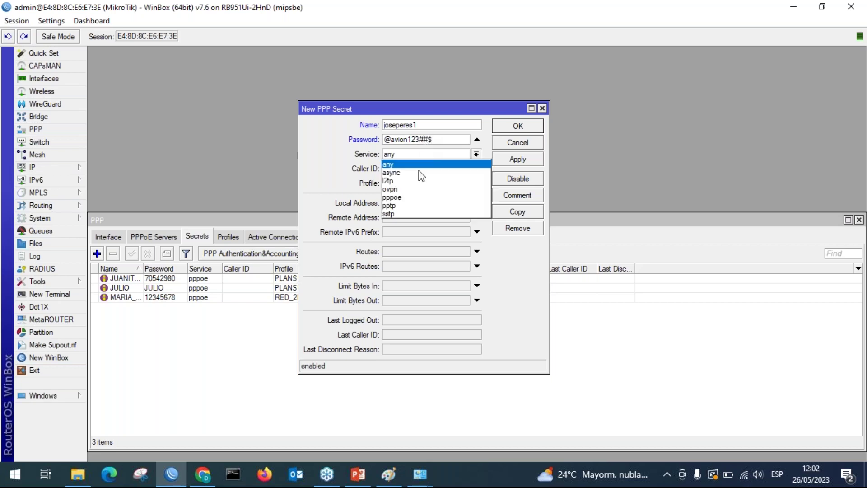
left_click(412, 198)
left_click(411, 183)
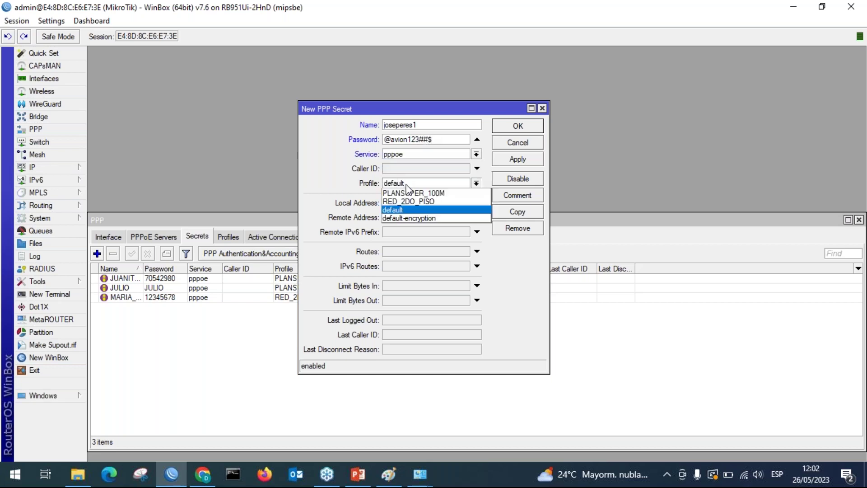
left_click(434, 193)
left_click(515, 162)
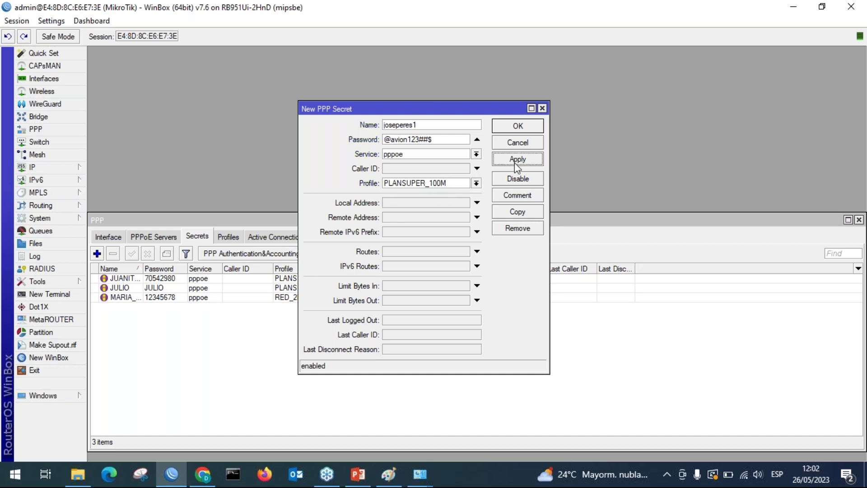
left_click(518, 126)
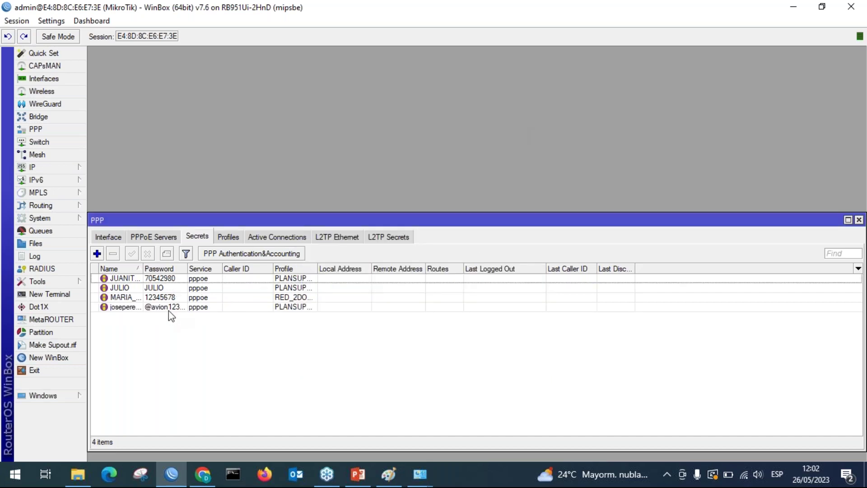
left_click_drag(187, 269, 218, 269)
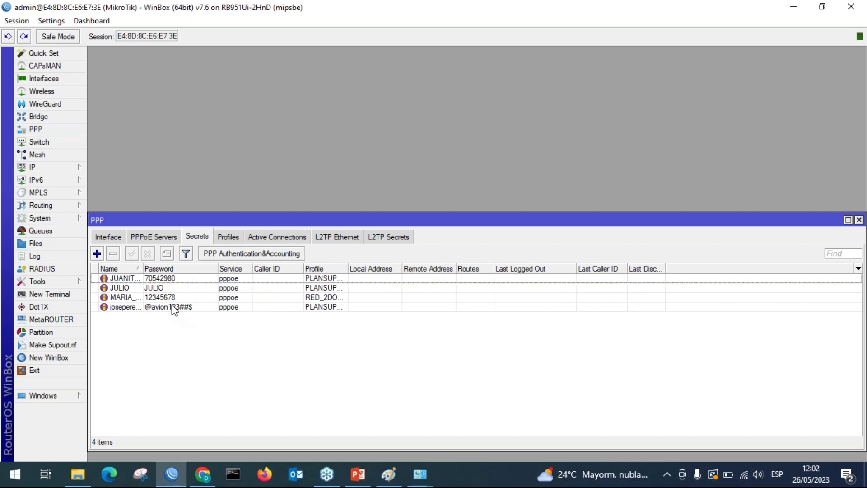
left_click(175, 308)
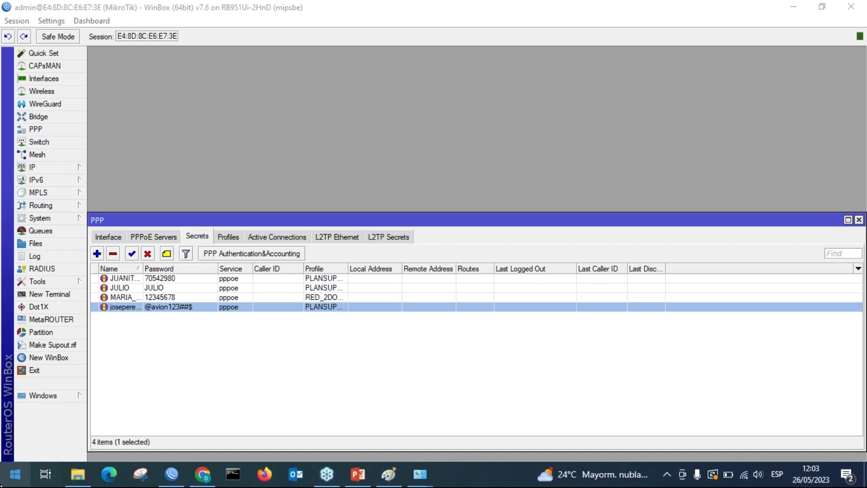
- Open Notepad via the 'bloc' search and type a phone number into a new note, then select it
key("super")
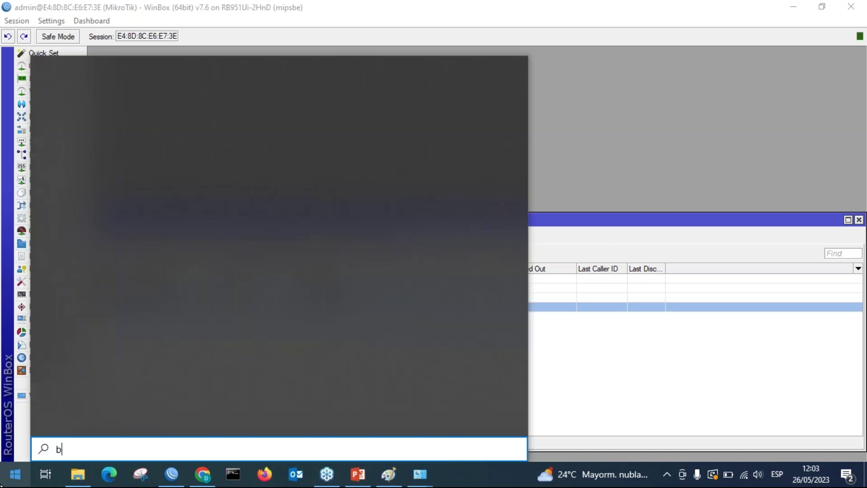
key("Return")
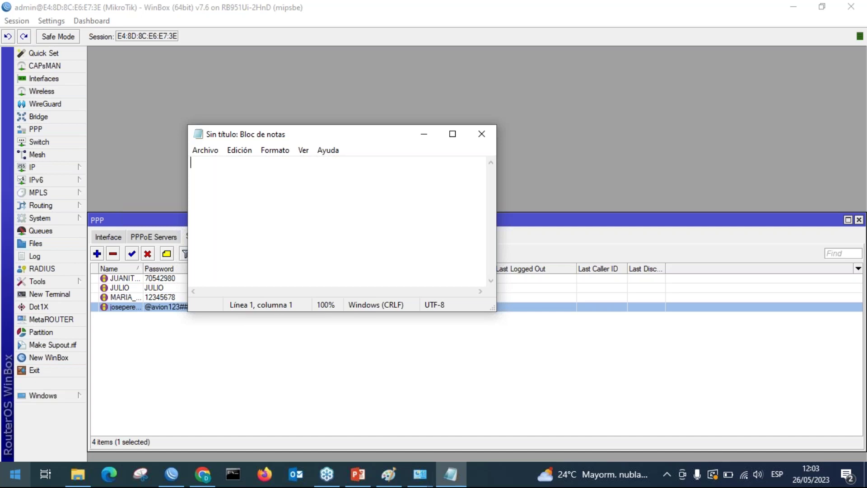
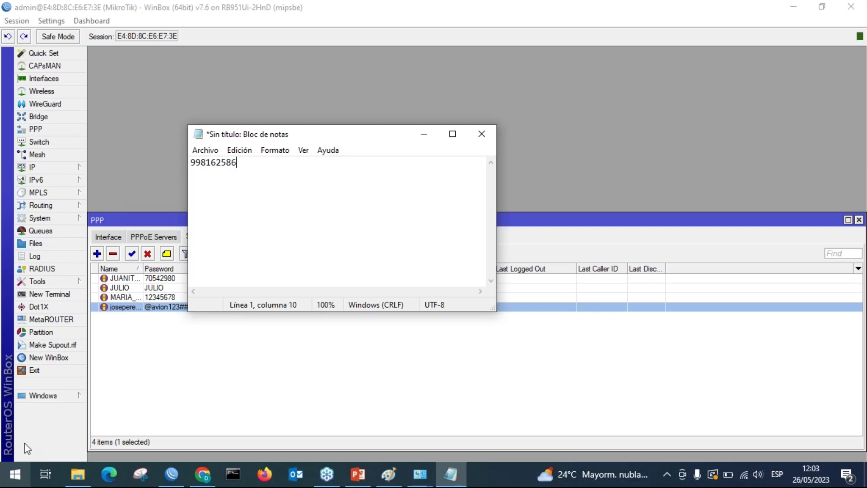
left_click_drag(318, 134, 316, 92)
left_click_drag(236, 120, 189, 119)
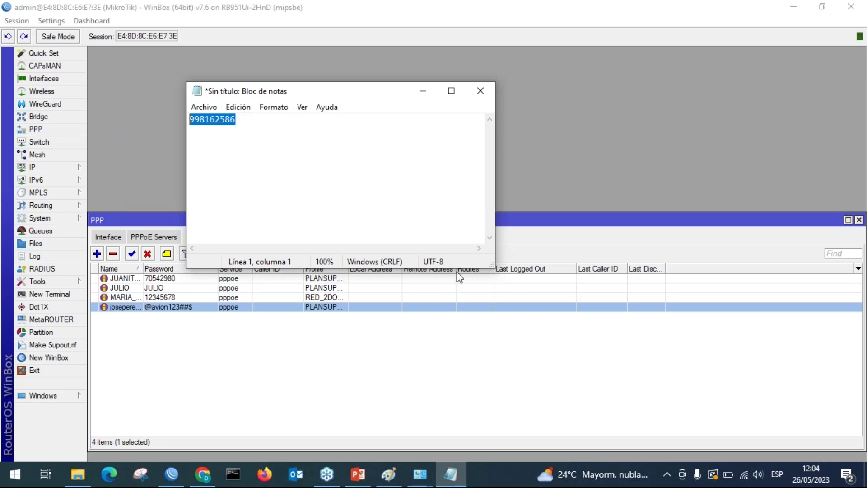
- Open the network and internet settings from the tray, then the Network and Sharing Center
left_click(750, 477)
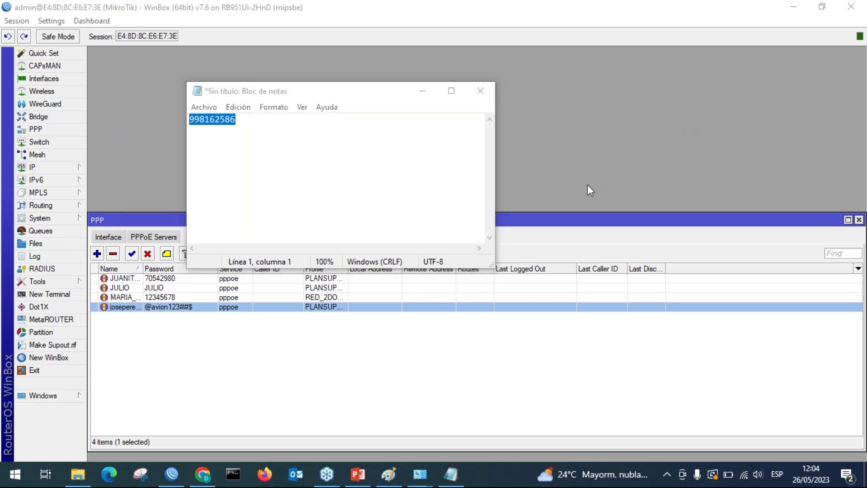
left_click(560, 202)
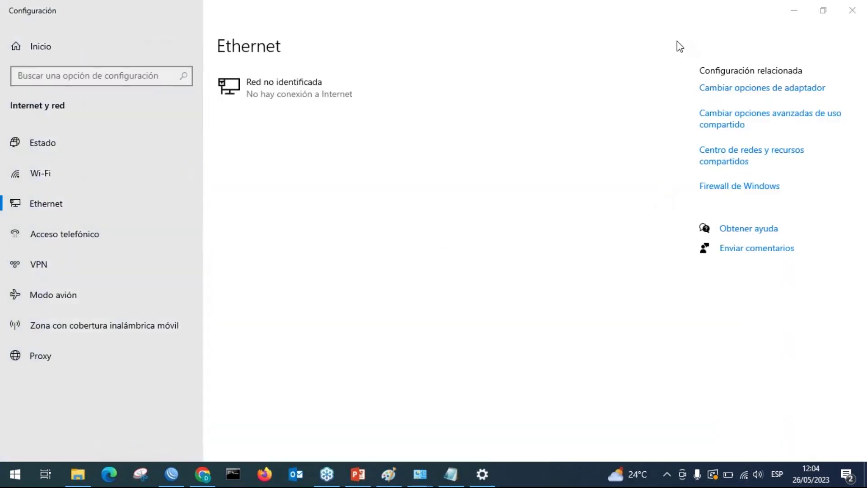
left_click(724, 158)
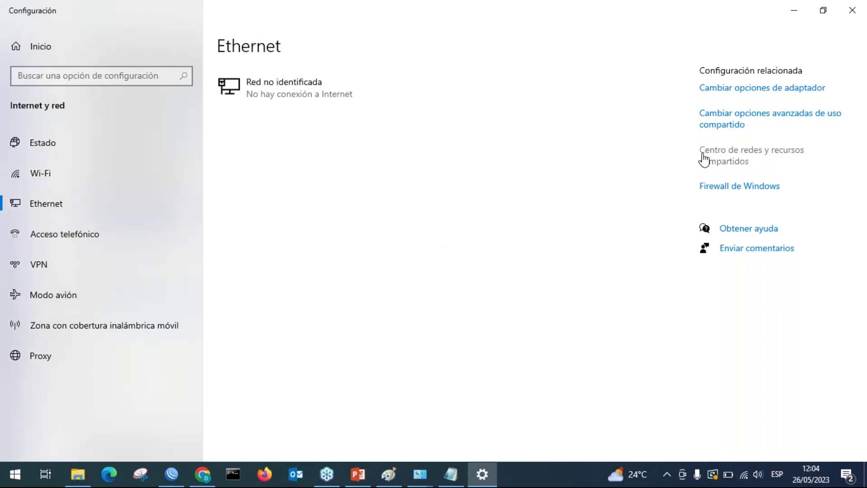
- Switch Ethernet's TCP/IPv4 from static 192.168.1.20 to obtaining IP and DNS server addresses automatically
left_click(169, 128)
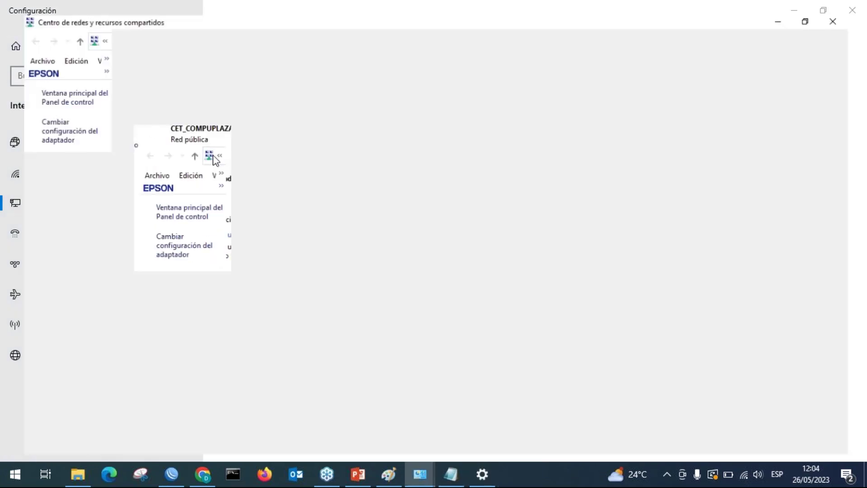
left_click(65, 119)
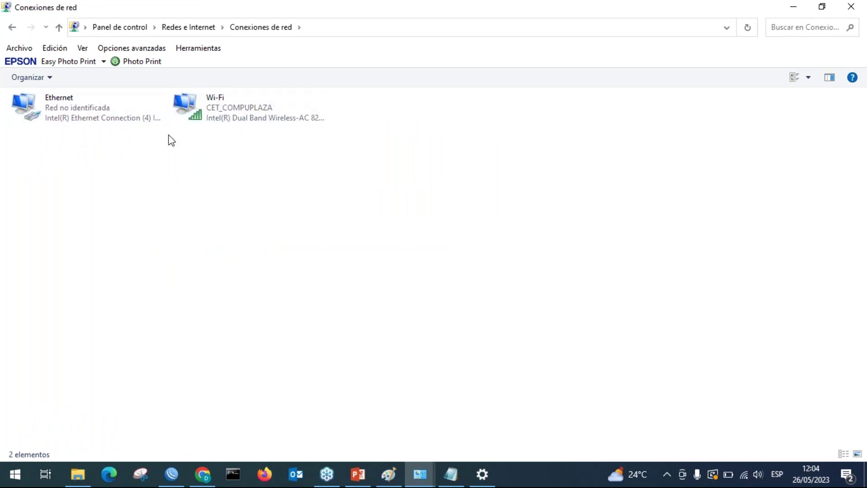
double_click(69, 107)
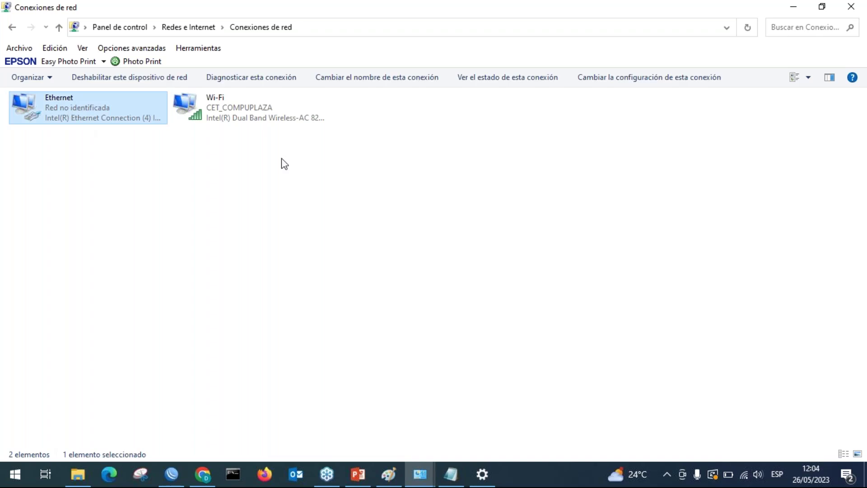
left_click(383, 340)
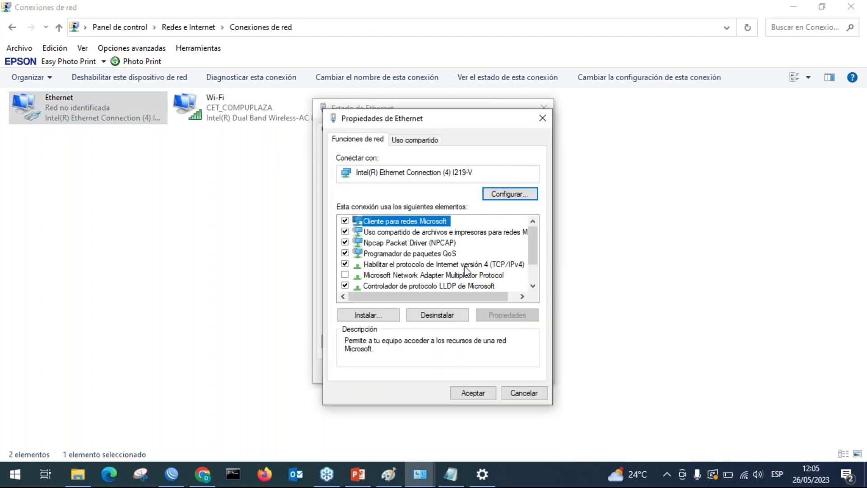
double_click(465, 265)
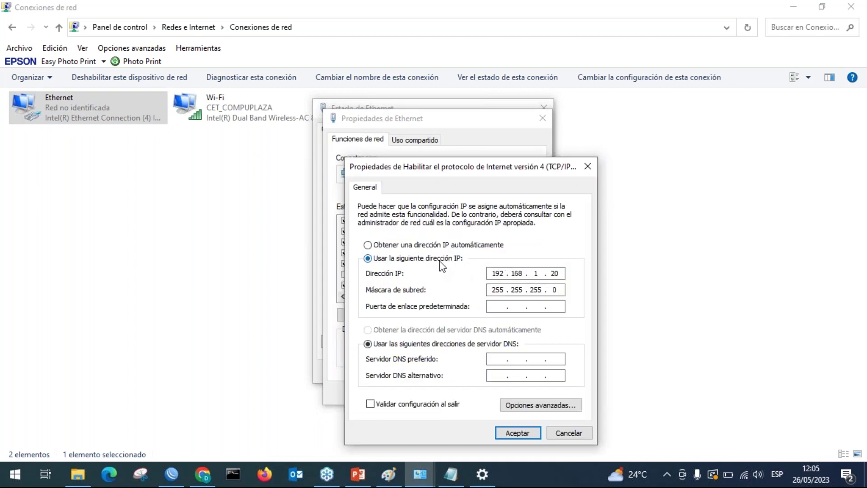
left_click(489, 276)
left_click(431, 246)
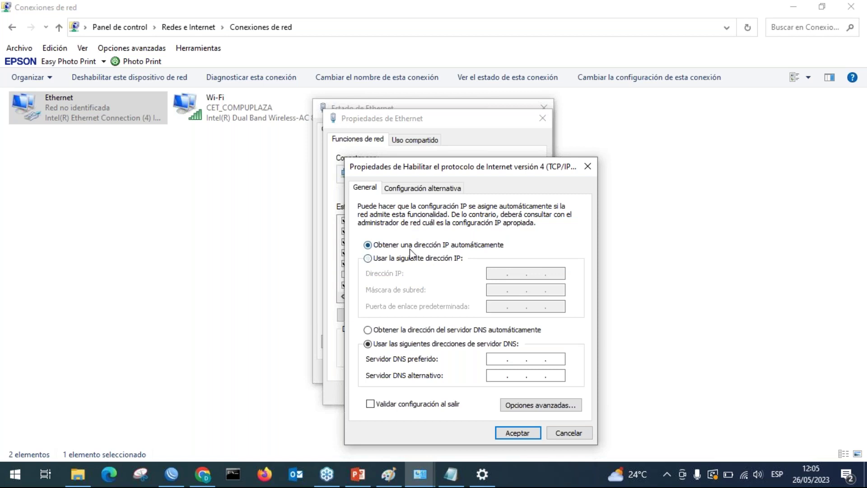
left_click(441, 332)
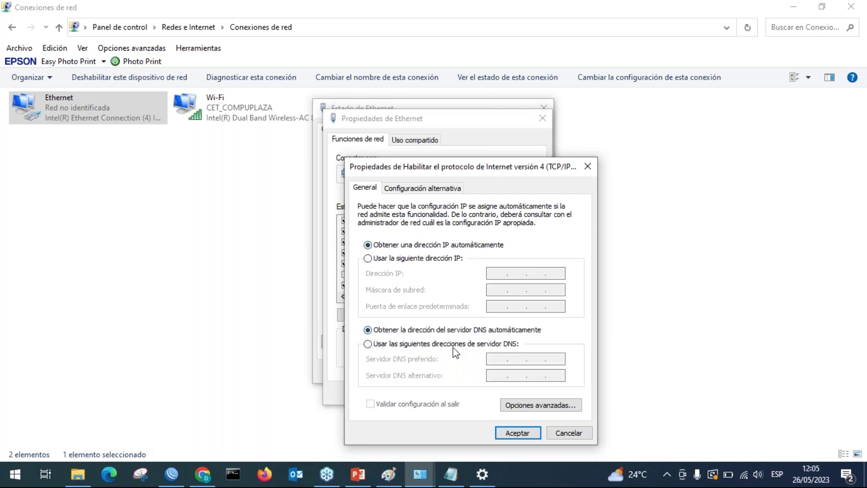
left_click(519, 433)
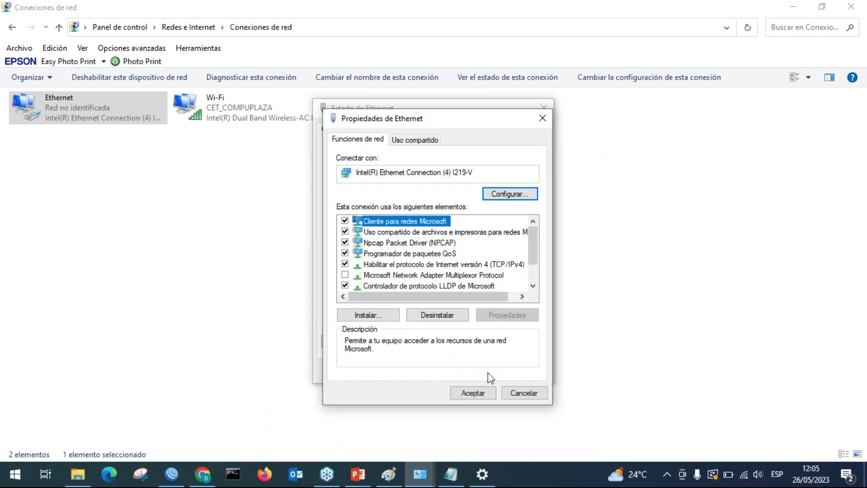
- Confirm the Ethernet properties, allow network discovery, and review then close the connection details
left_click(470, 393)
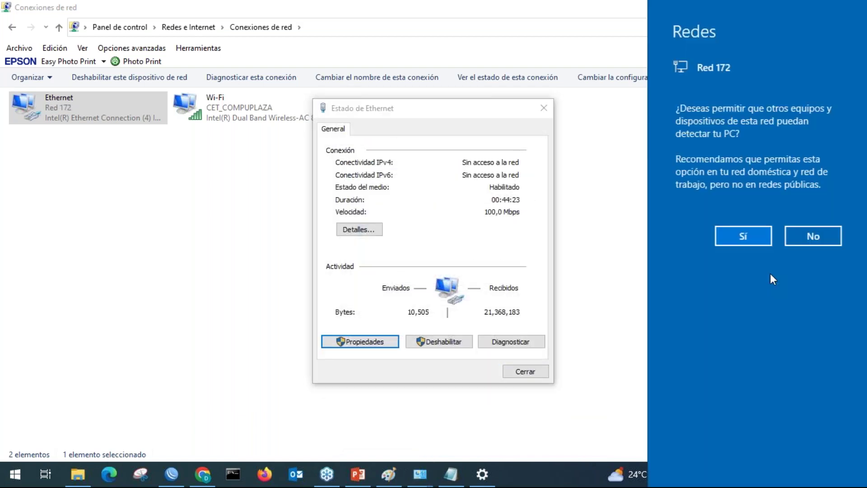
left_click(745, 236)
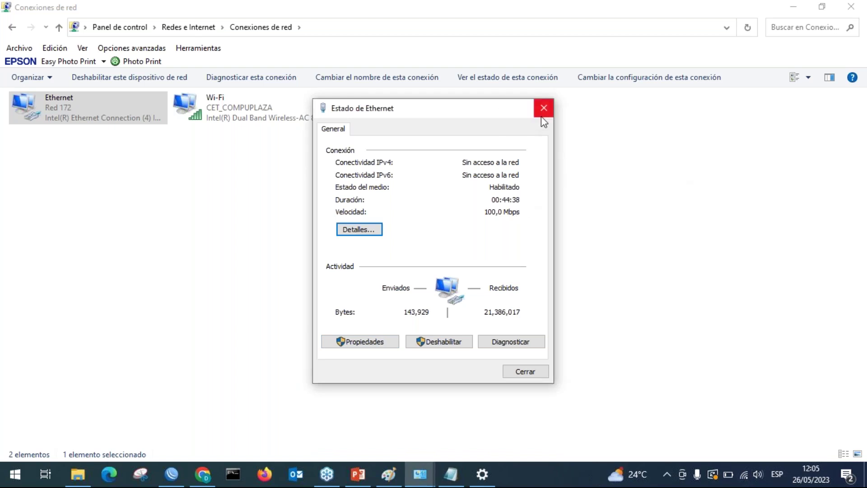
left_click(354, 231)
left_click_drag(481, 132, 481, 140)
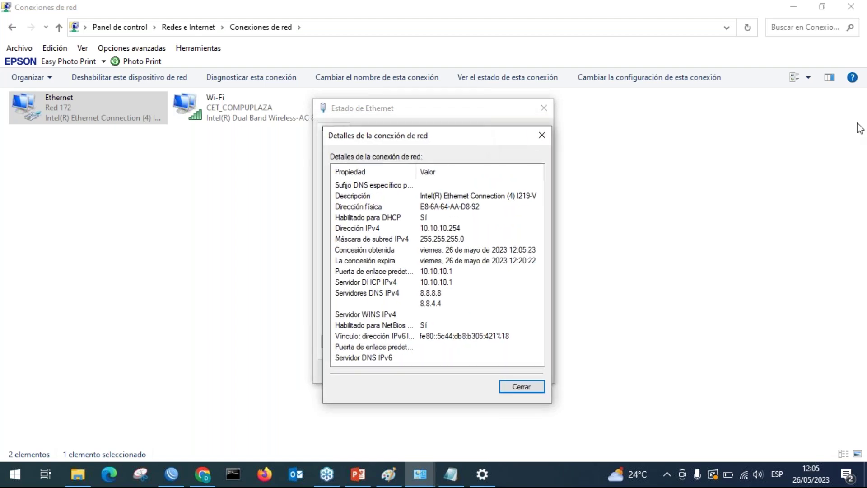
key("Escape")
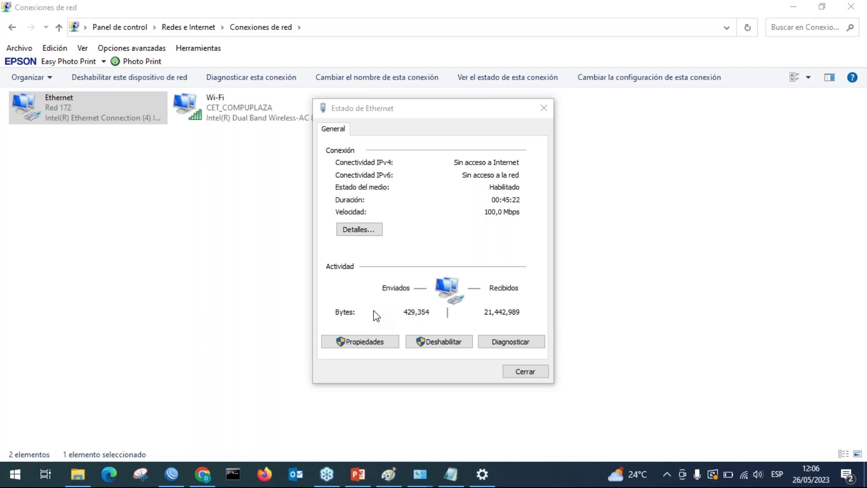
- Back in WinBox, widen the Name column in PPP Secrets and disable the second client's secret
left_click(172, 477)
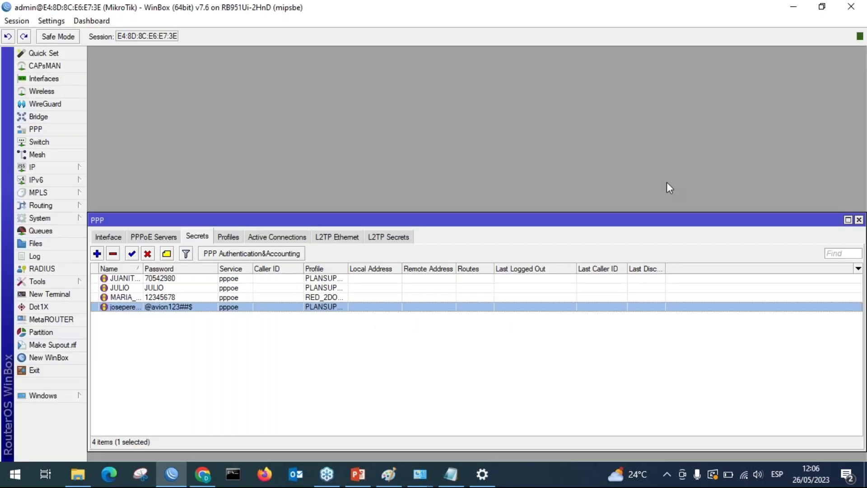
left_click_drag(143, 269, 188, 269)
left_click(200, 280)
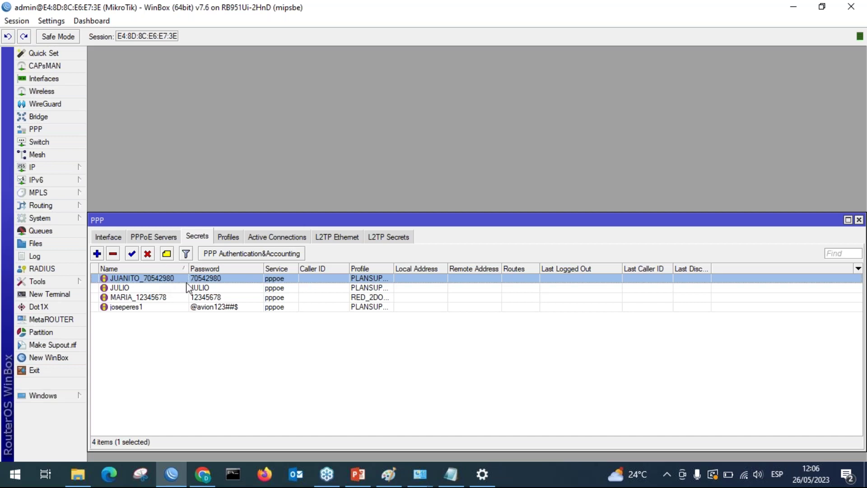
left_click(203, 287)
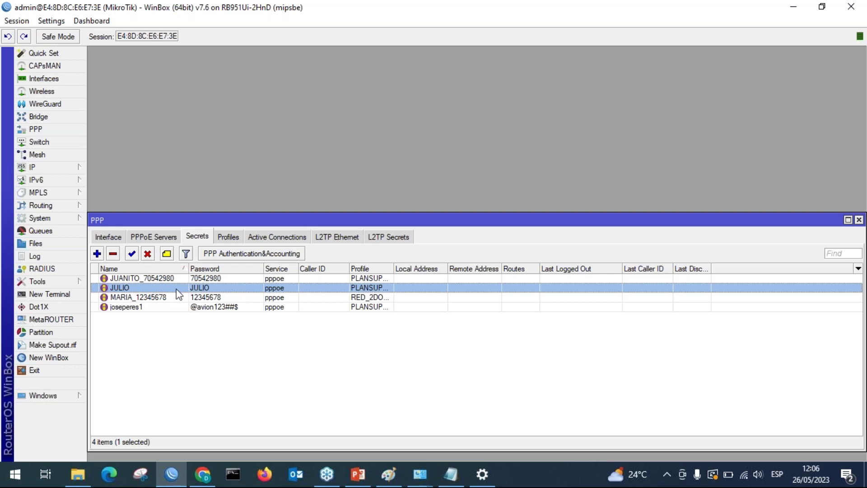
left_click(148, 254)
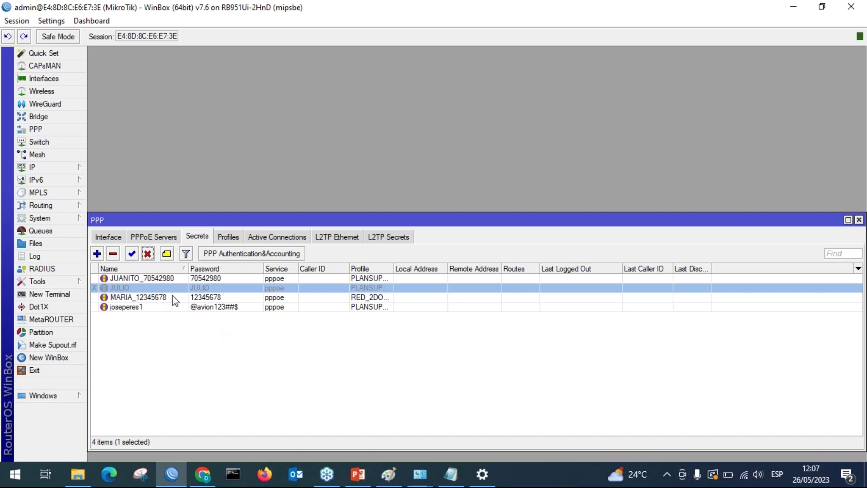
left_click_drag(223, 220, 218, 57)
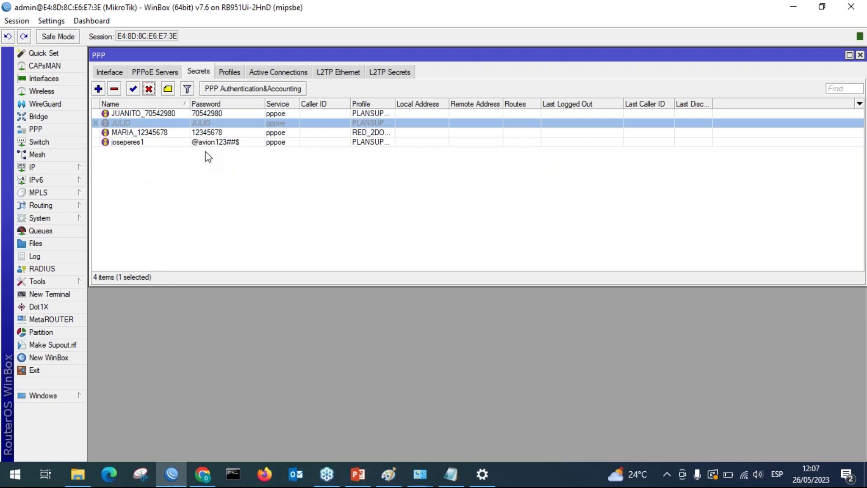
- Sort the PPP secrets by Name descending and re-enable the disabled client secret
left_click(145, 104)
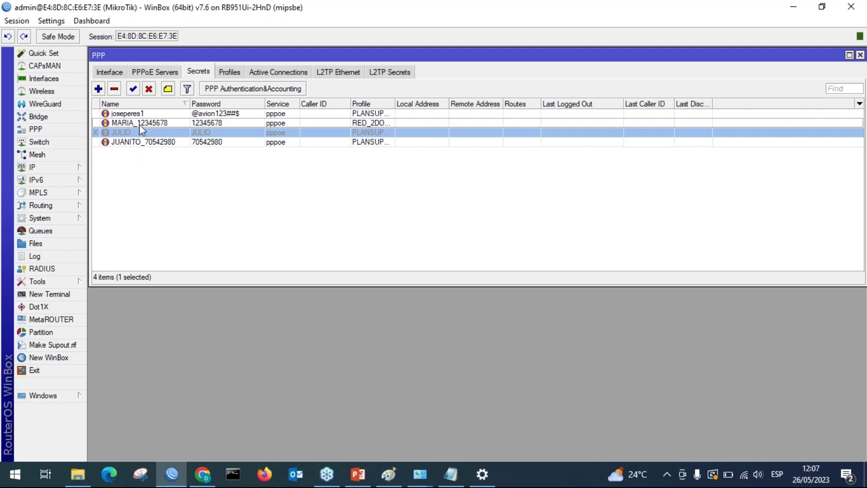
left_click(133, 89)
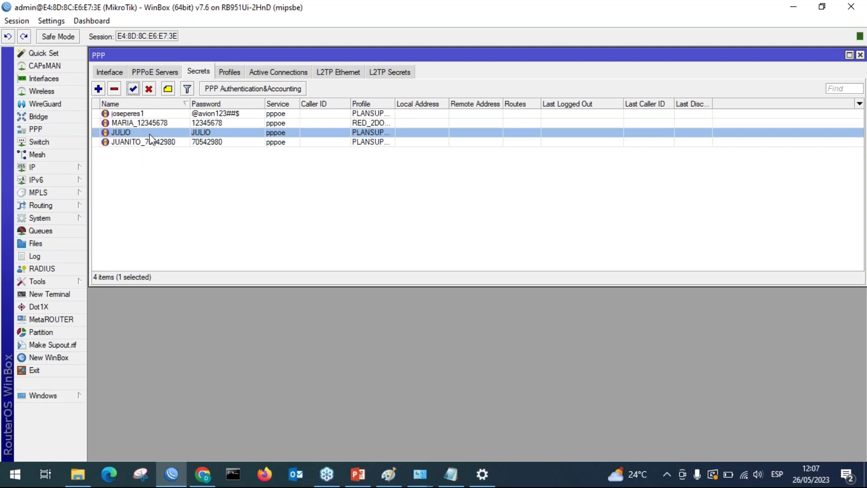
left_click(158, 122)
left_click(146, 142)
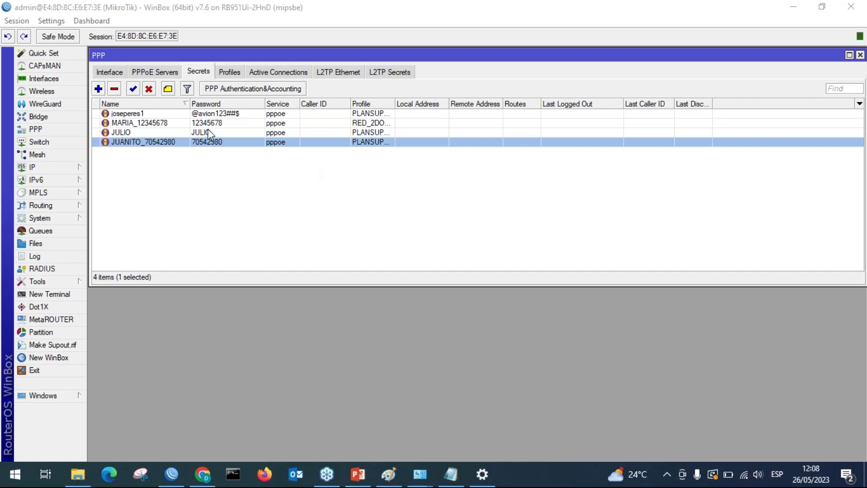
- Review the third, last and RED_2DO_PISO client secrets' settings, closing each afterwards
double_click(146, 133)
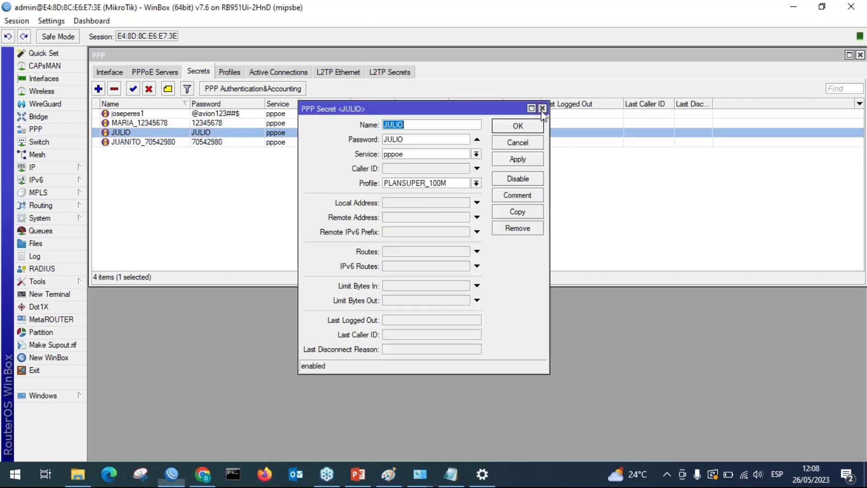
left_click(518, 125)
double_click(156, 144)
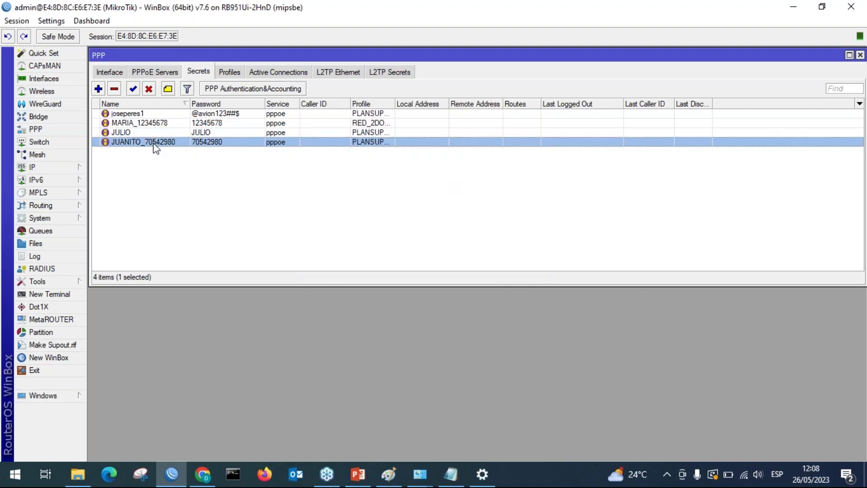
left_click(542, 109)
left_click(150, 124)
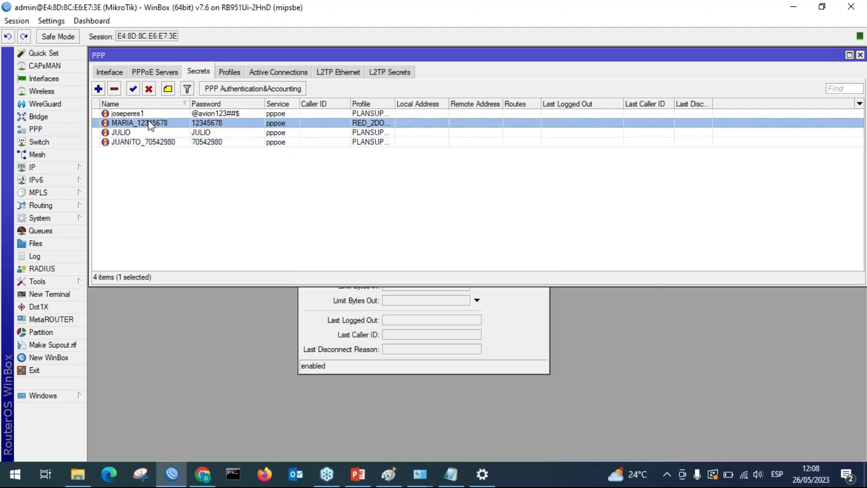
double_click(151, 124)
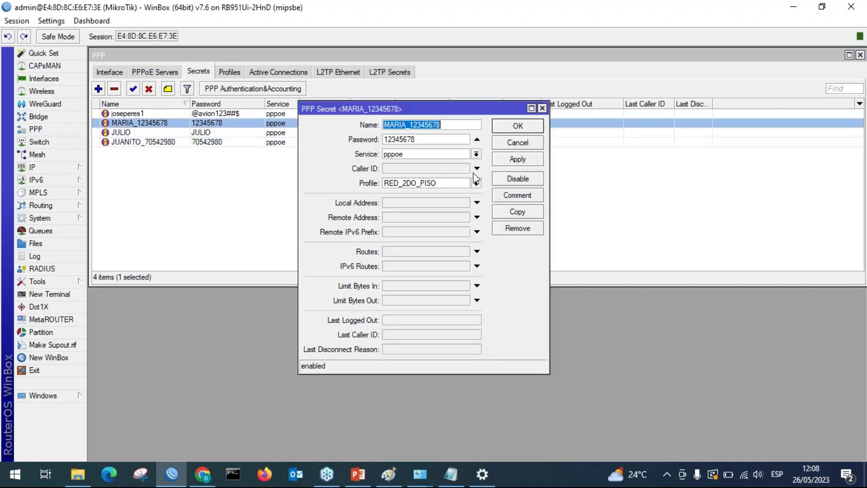
left_click(542, 108)
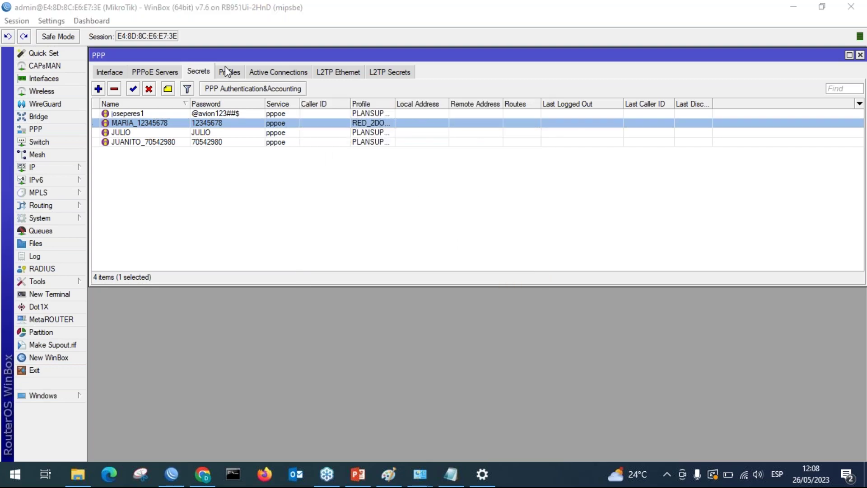
- Create PPP profile PLAN20 with local address 192.168.20.1, remote pool PLAN20M and DNS 8.8.8.8
left_click(226, 66)
left_click(98, 89)
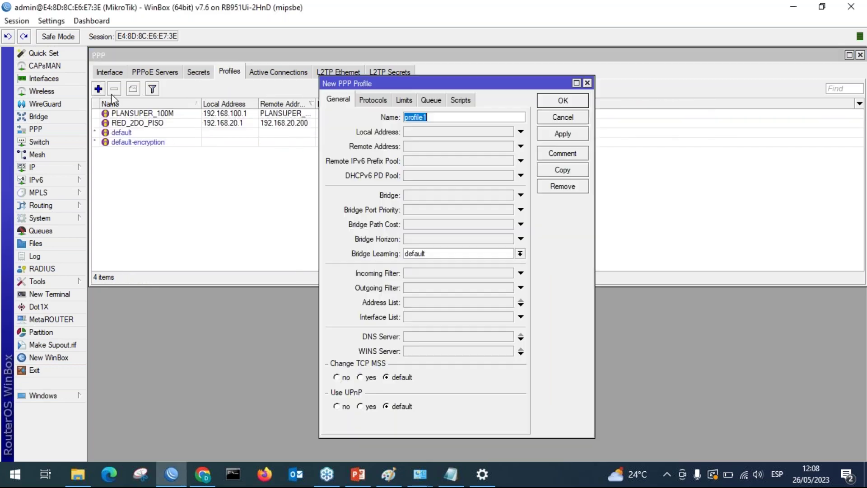
type("PLAN20")
left_click(450, 128)
type("10")
key("BackSpace")
key("BackSpace")
type("192.168.20.1")
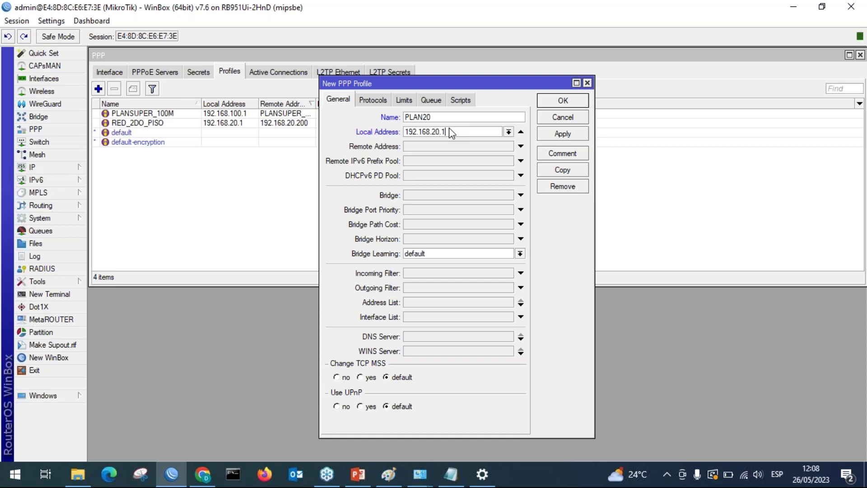
left_click_drag(448, 131, 398, 132)
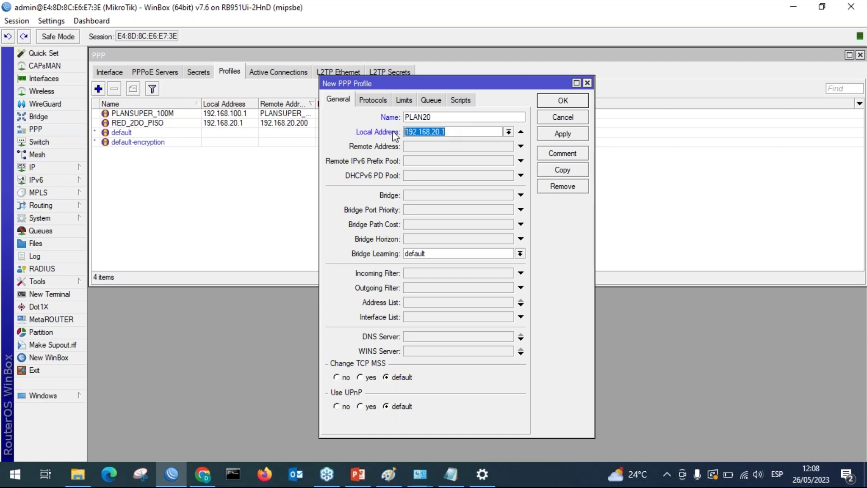
left_click(434, 147)
left_click(509, 146)
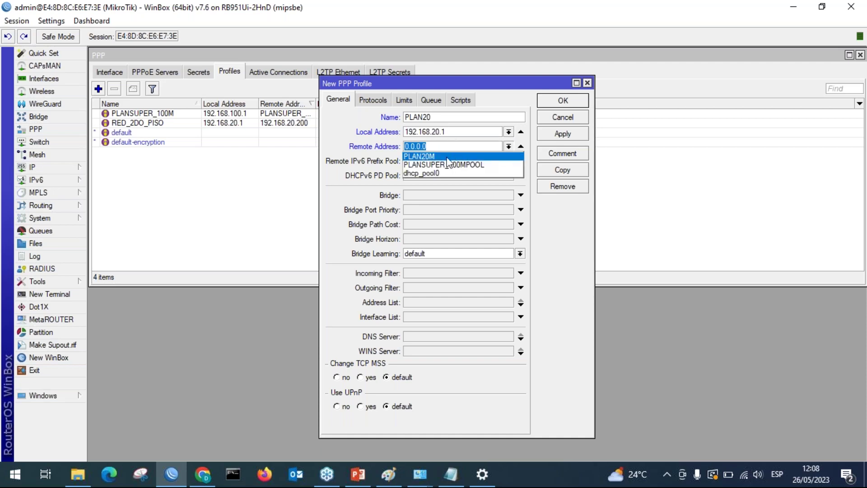
left_click(423, 157)
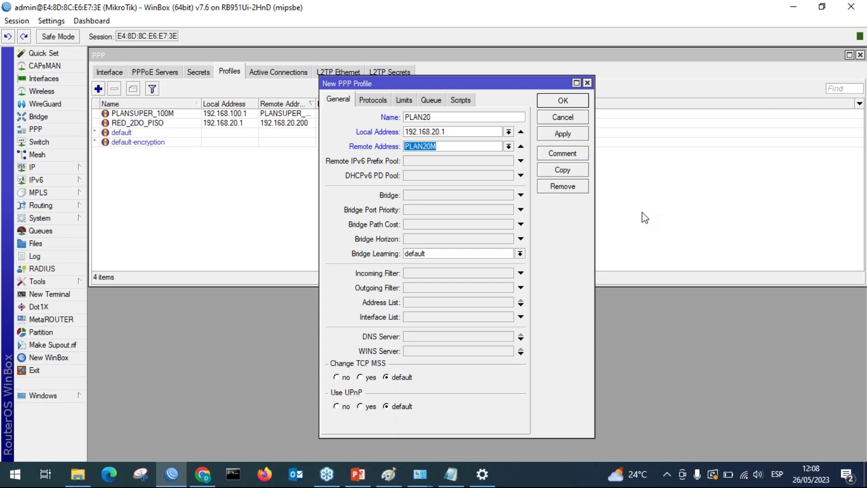
left_click(425, 337)
type("8.8.8")
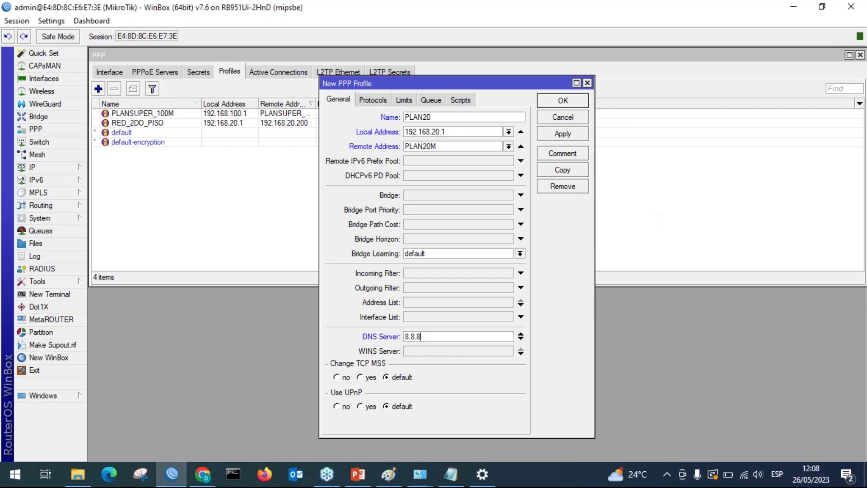
type(".8")
- Set PLAN20's rate limit to 10M/20M on the Limits tab and save the profile
left_click(404, 100)
left_click(400, 154)
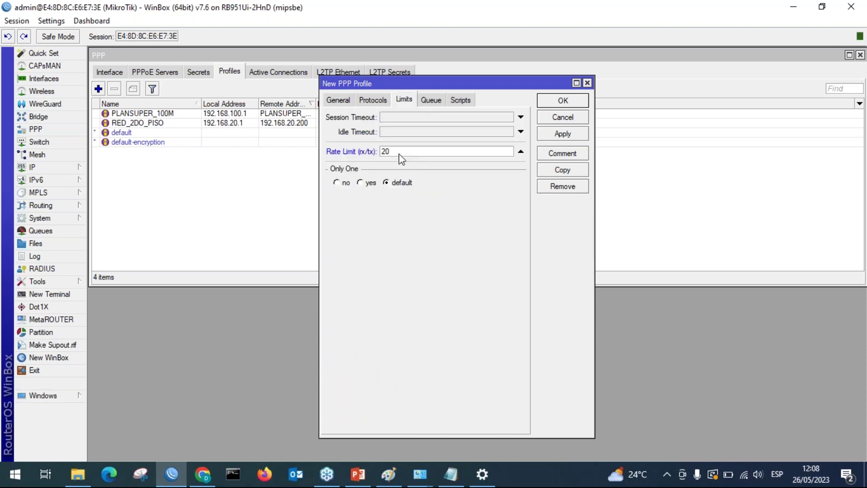
type("20M/20 M")
key("BackSpace")
key("BackSpace")
key("BackSpace")
key("BackSpace")
key("BackSpace")
key("BackSpace")
key("BackSpace")
type("10/M")
key("BackSpace")
key("BackSpace")
type("M/20M")
left_click(541, 136)
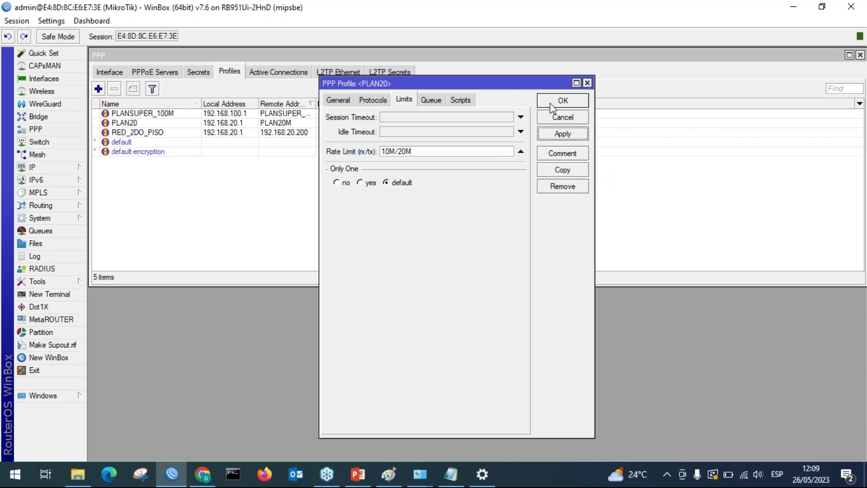
left_click(555, 104)
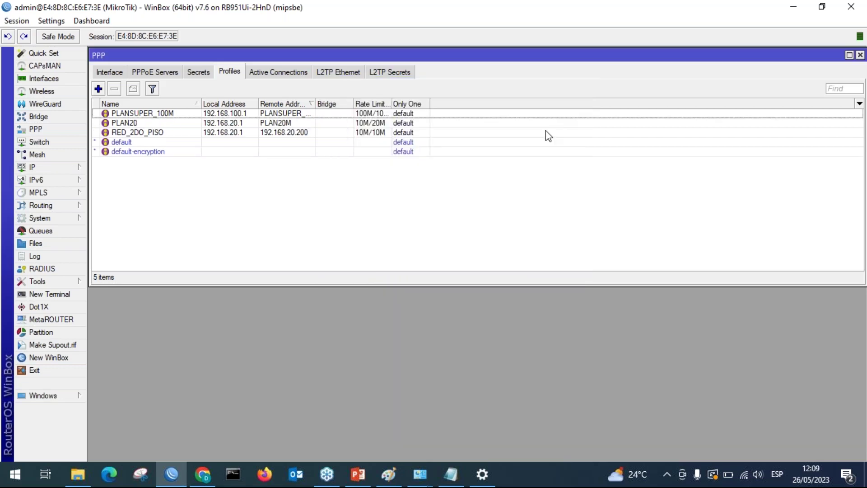
- Create a new PPP secret with the client's user name, reusing that name as its password
left_click(198, 73)
left_click(98, 89)
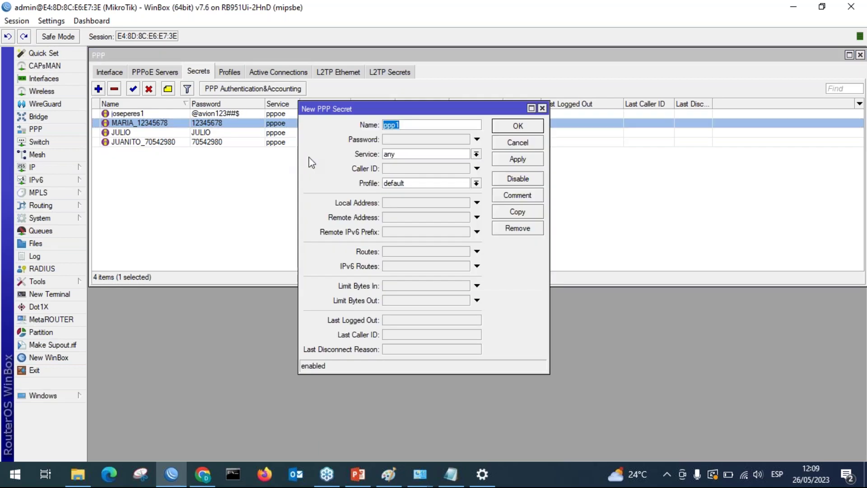
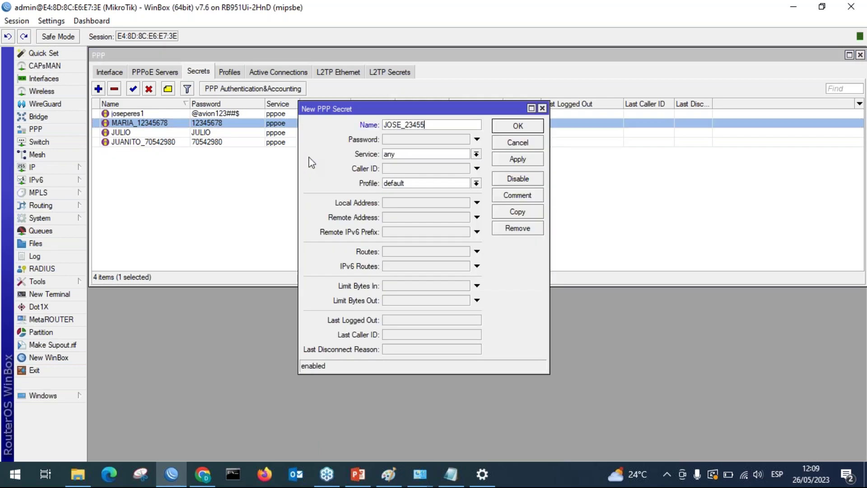
left_click_drag(439, 127, 379, 124)
key("ctrl+c")
left_click(395, 141)
key("ctrl+v")
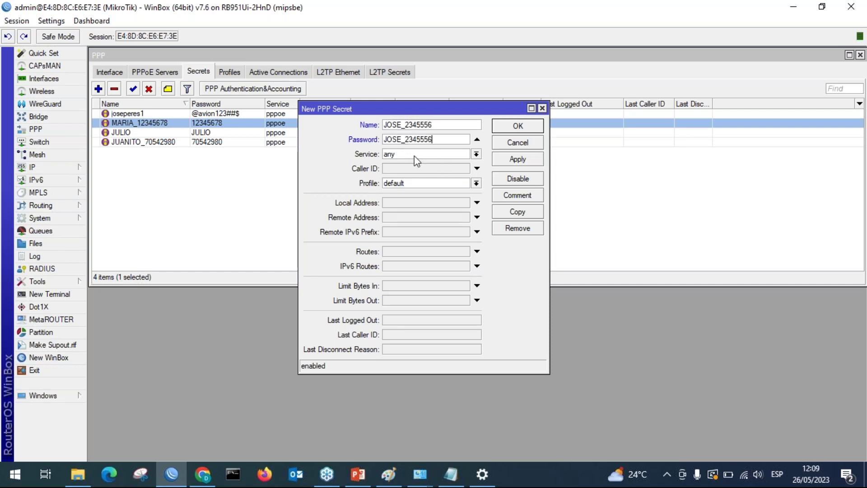
- Set the secret's service to pppoe and profile to PLAN20, then apply and save it
left_click(415, 155)
left_click(406, 200)
left_click(408, 183)
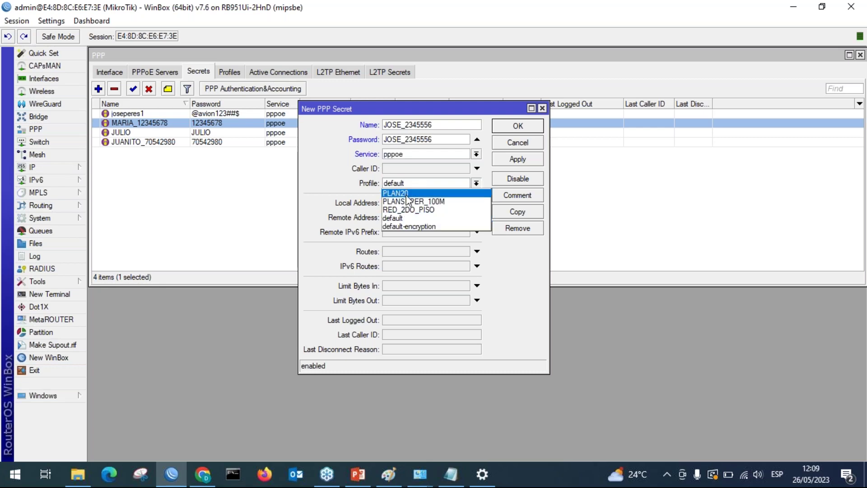
left_click(407, 195)
left_click(514, 162)
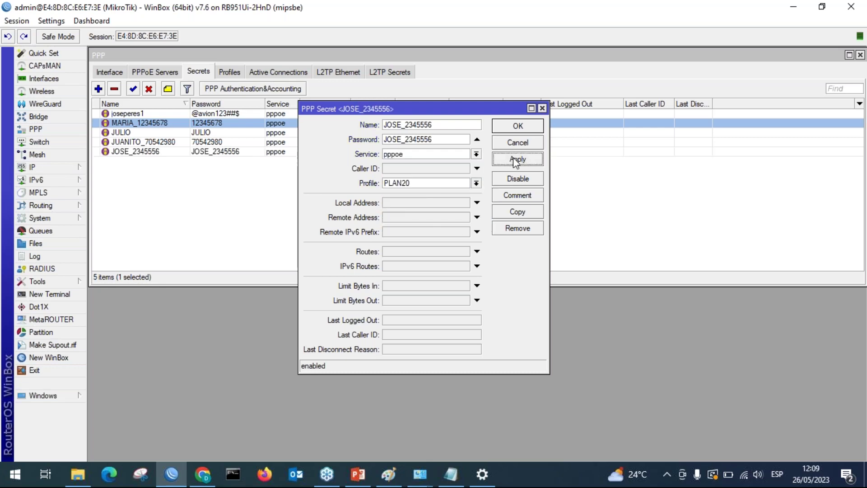
left_click(517, 126)
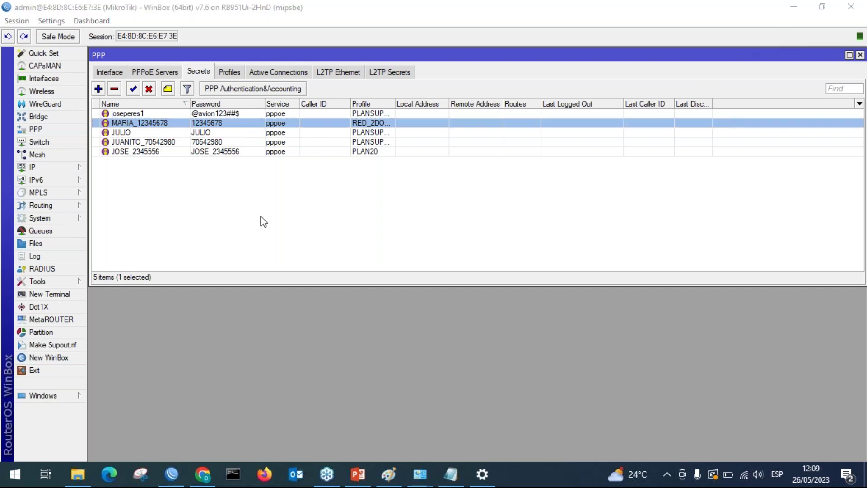
left_click(395, 363)
left_click(399, 363)
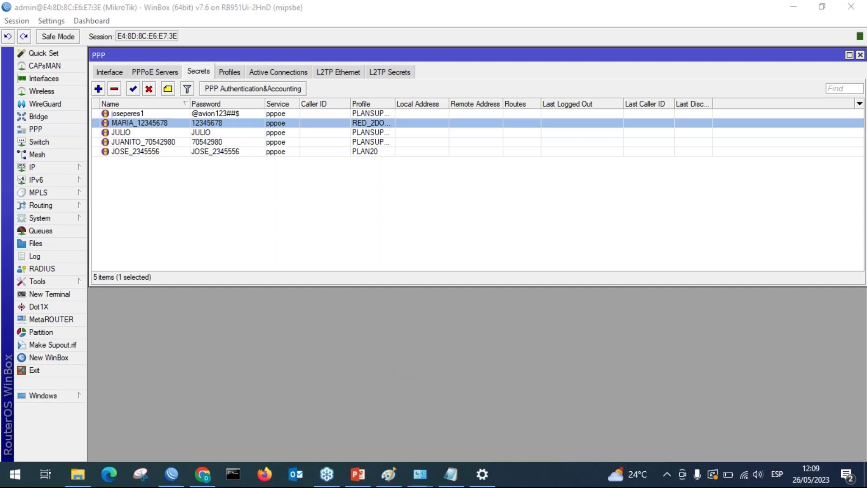
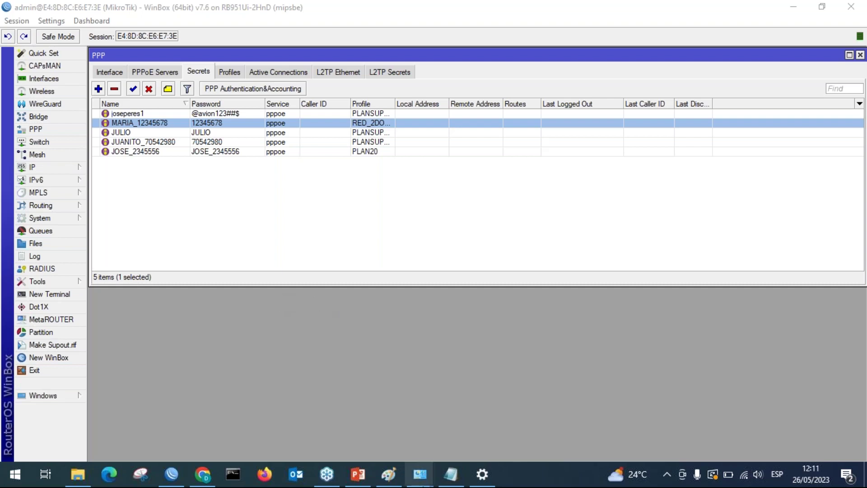
- Bring the untitled Notepad note forward and place the caret at the end of its nine-digit number
left_click(451, 474)
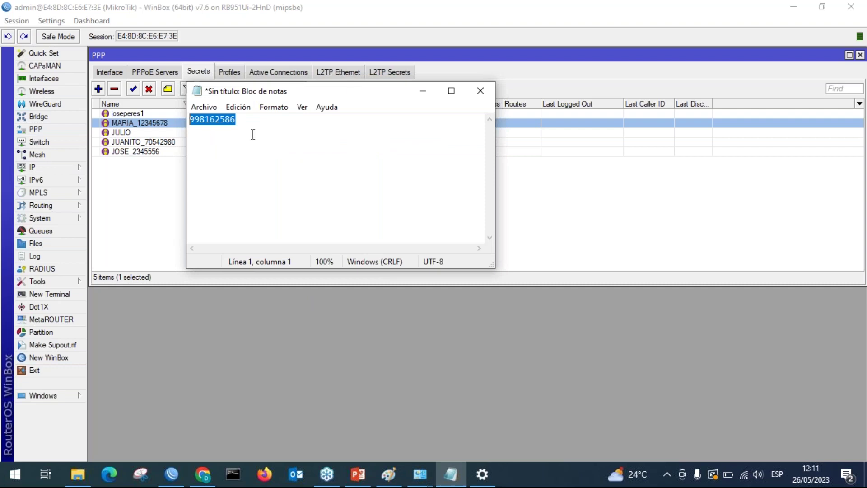
left_click(211, 120)
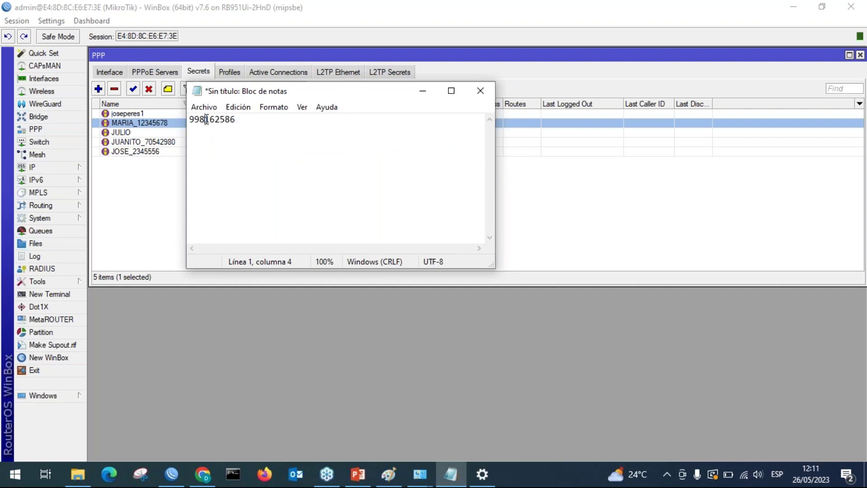
left_click(235, 119)
left_click(236, 119)
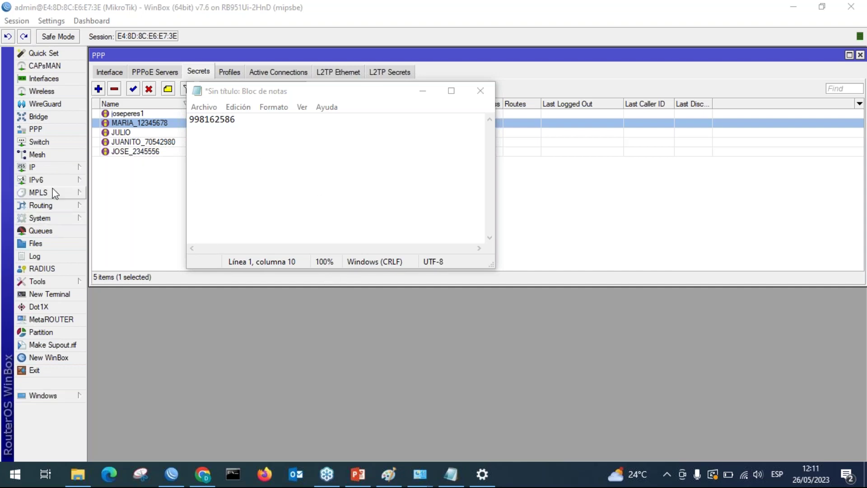
- Open IP > Pool and compare PLAN20M (192.168.20.2-192.168.20.200) with the second pool, then close the list
left_click(45, 167)
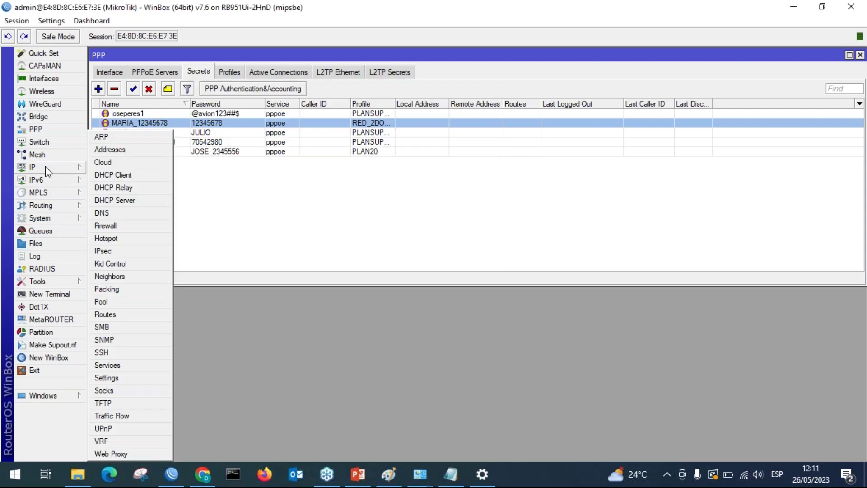
left_click(109, 301)
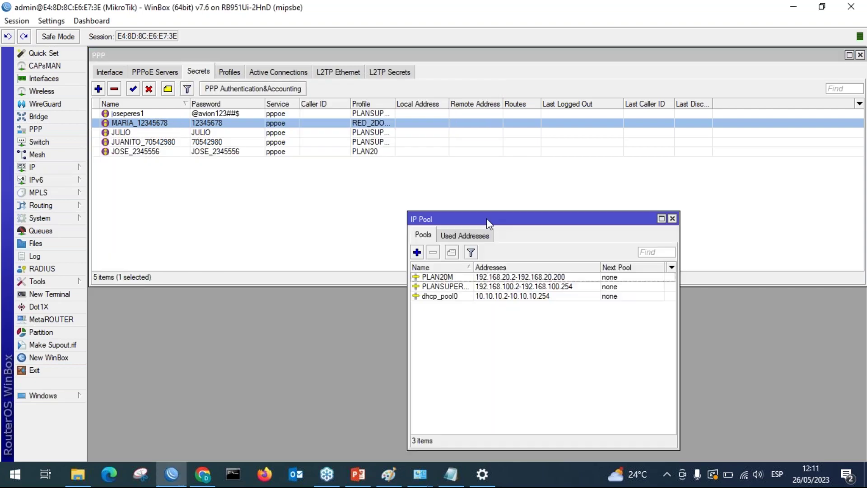
left_click_drag(486, 218, 460, 145)
left_click(468, 216)
key("Up")
key("Down")
key("Up")
key("Down")
key("Up")
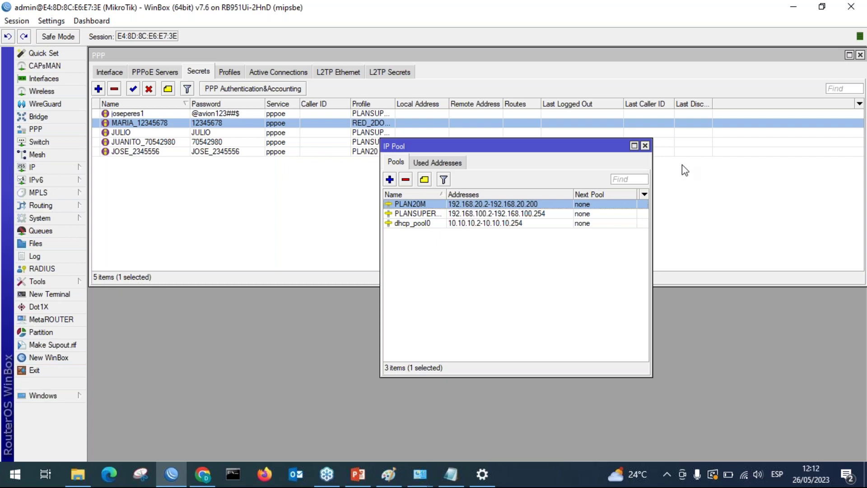
left_click(645, 146)
- Open the PLAN20 PPP profile and set its Remote Address pool to PLAN20M
left_click(229, 72)
double_click(131, 123)
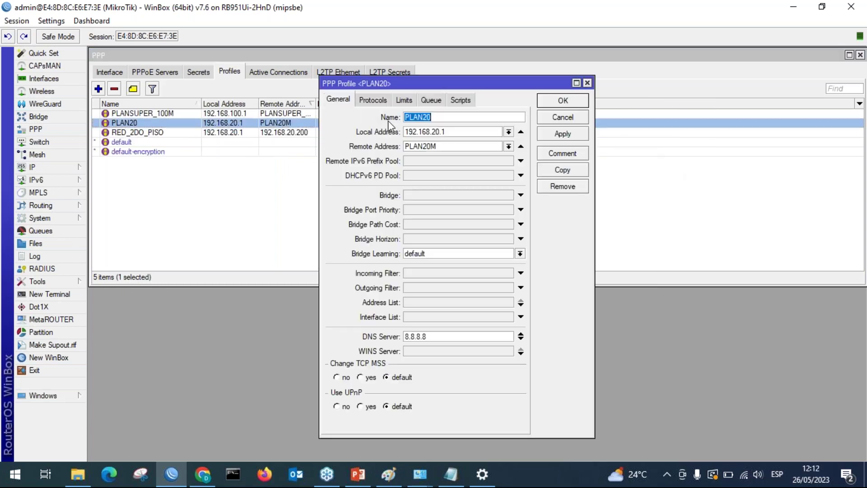
left_click(509, 146)
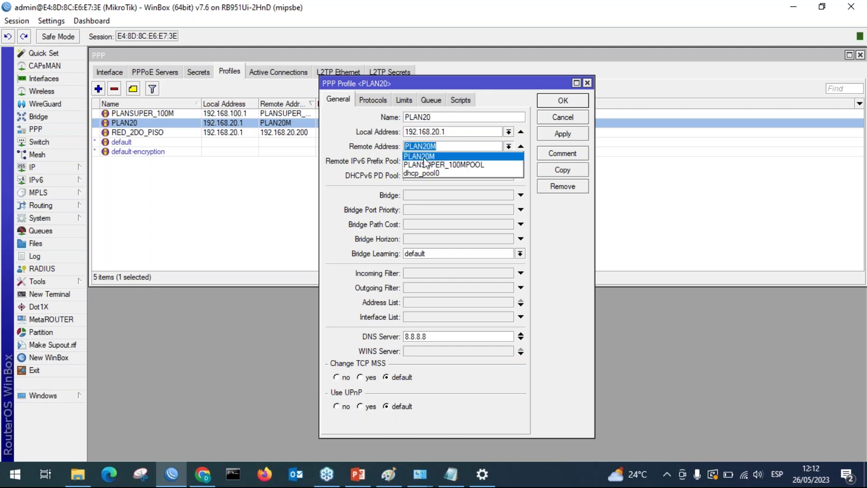
left_click(433, 153)
left_click(445, 148)
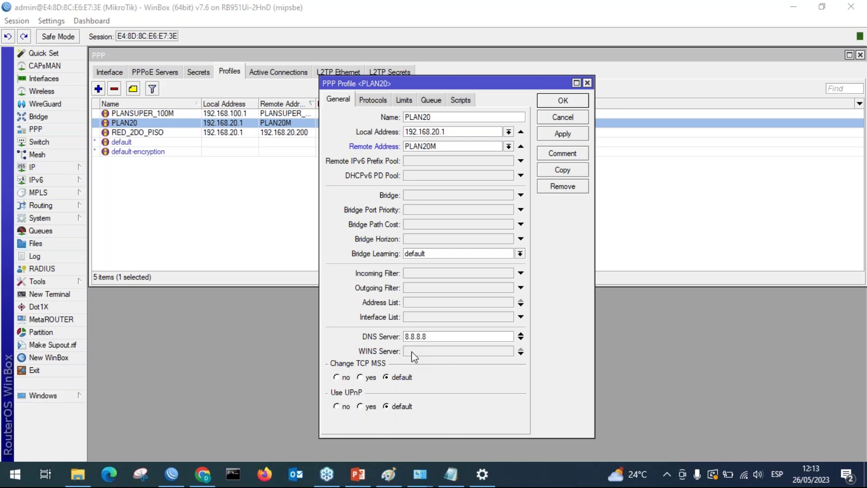
left_click(588, 83)
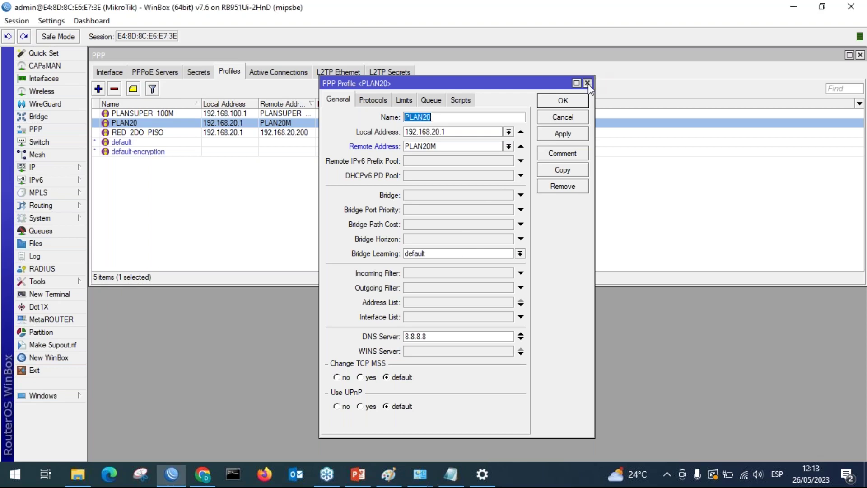
- Close the PLAN20 profile editor and bring the Notepad note back, selecting part of the number
left_click(587, 83)
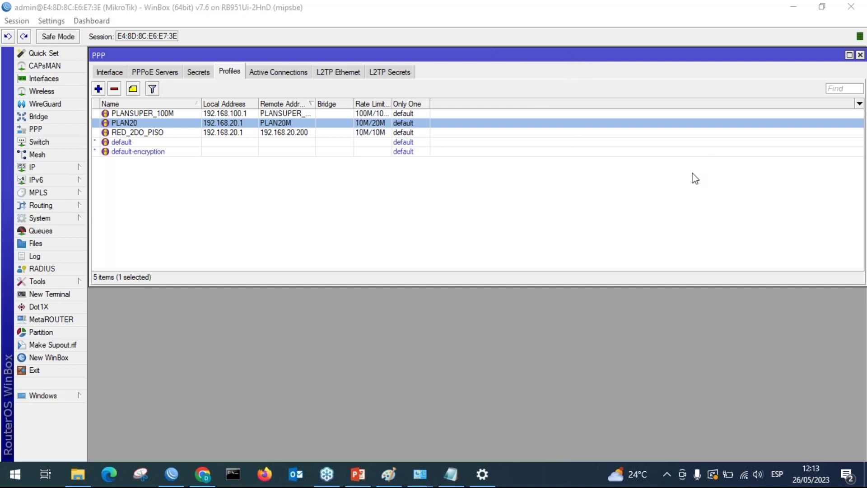
left_click(451, 474)
left_click_drag(264, 151, 181, 120)
- Deselect the number in the Notepad note and return focus to WinBox's PPP profiles list
left_click(292, 143)
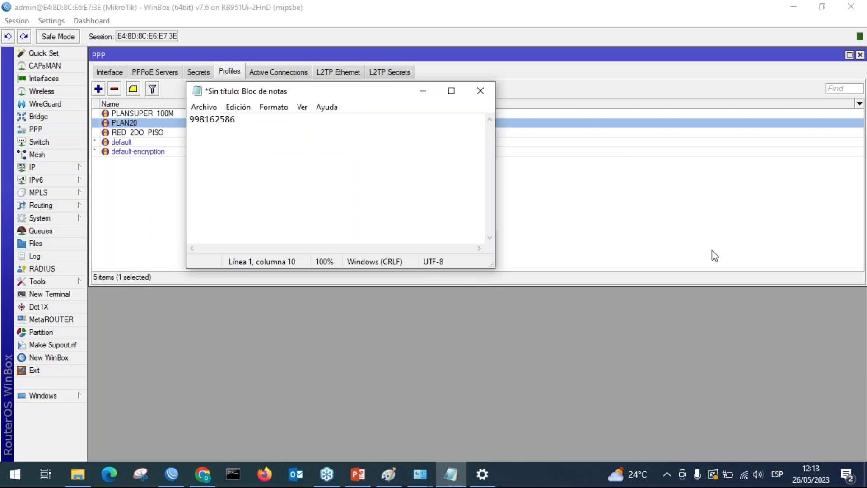
left_click(681, 74)
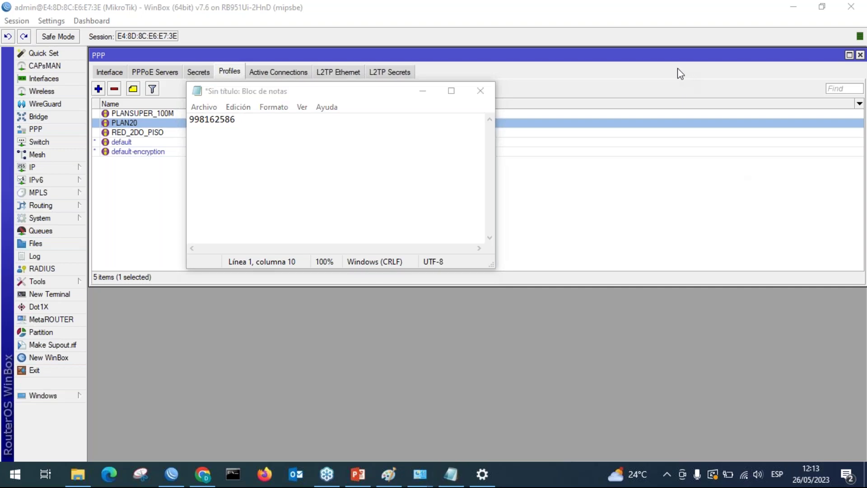